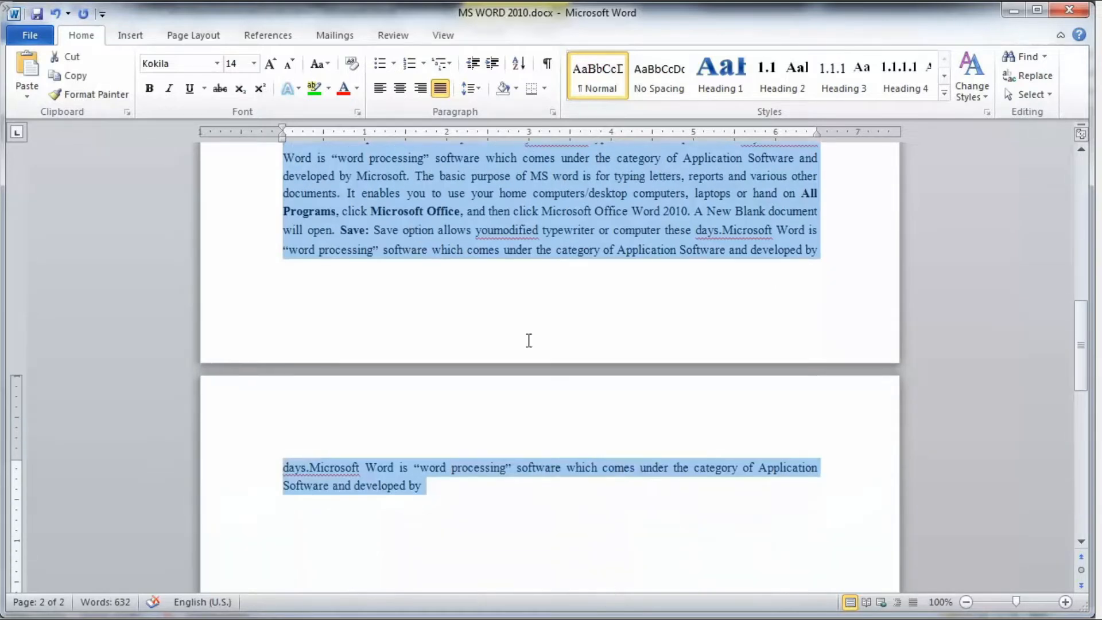
- Turn on Keep lines together in the paragraph settings for the selected text
{"action": "left_click", "coordinate": [215, 40]}
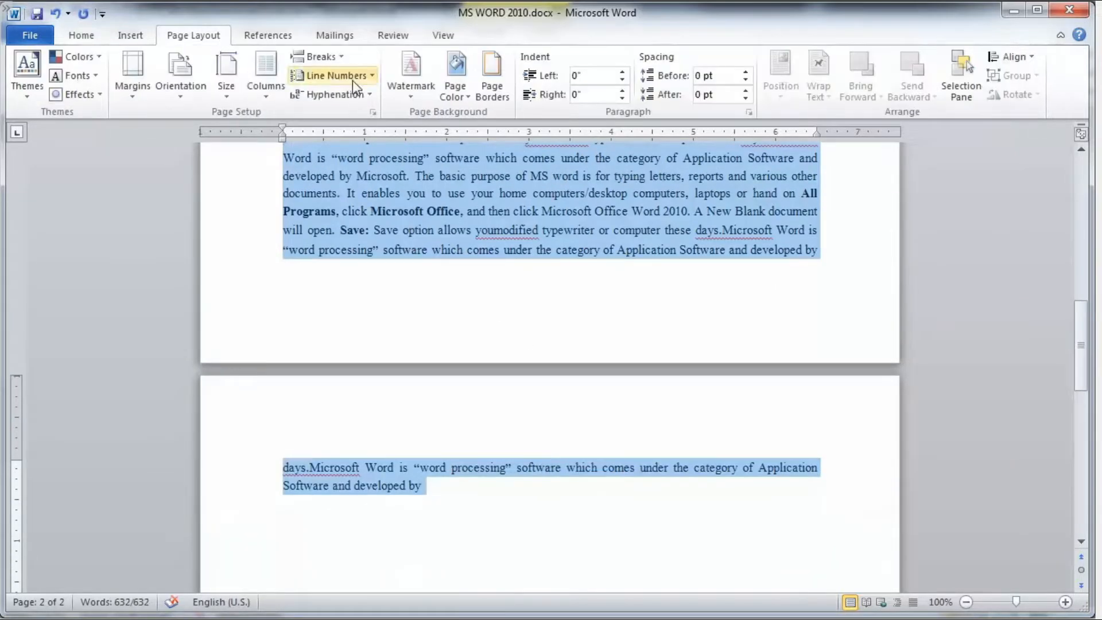
{"action": "left_click", "coordinate": [747, 112]}
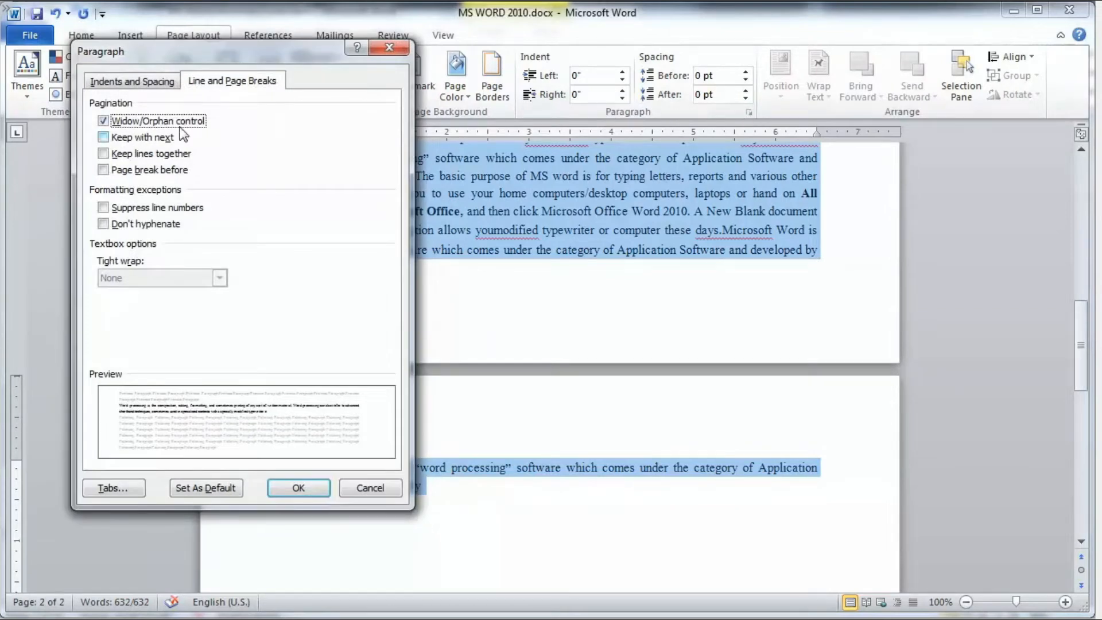
{"action": "left_click", "coordinate": [226, 85]}
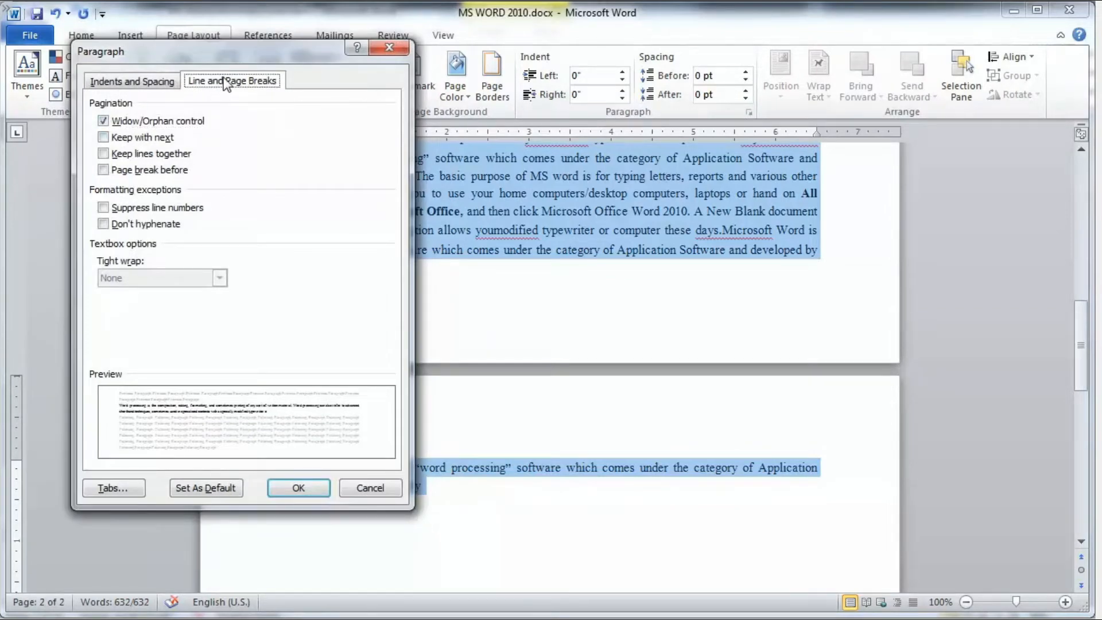
{"action": "left_click", "coordinate": [147, 152]}
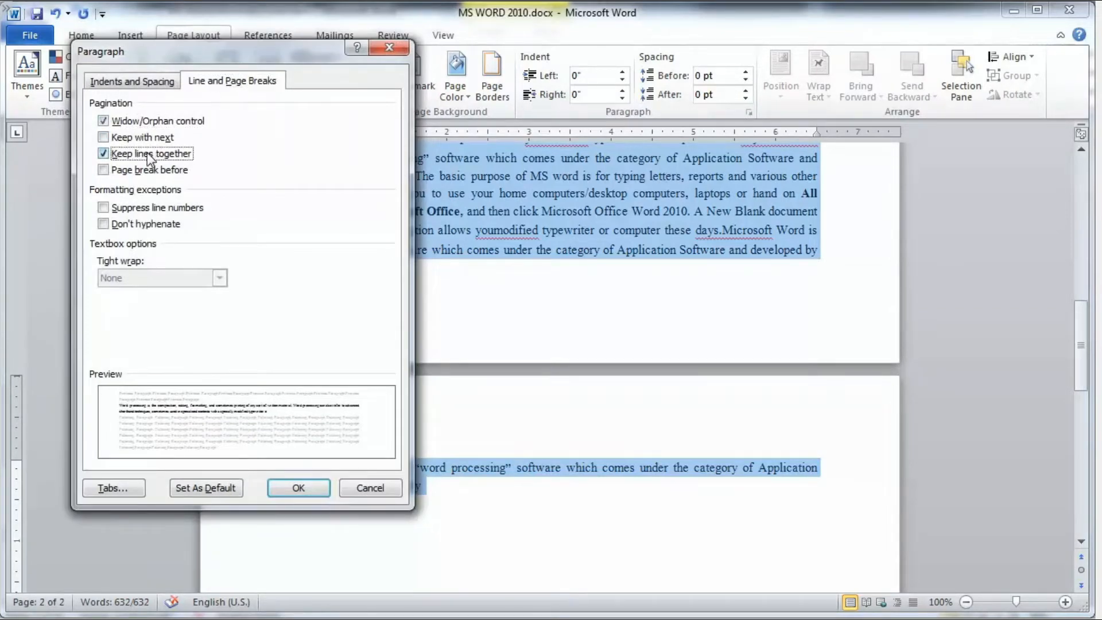
{"action": "left_click", "coordinate": [298, 488]}
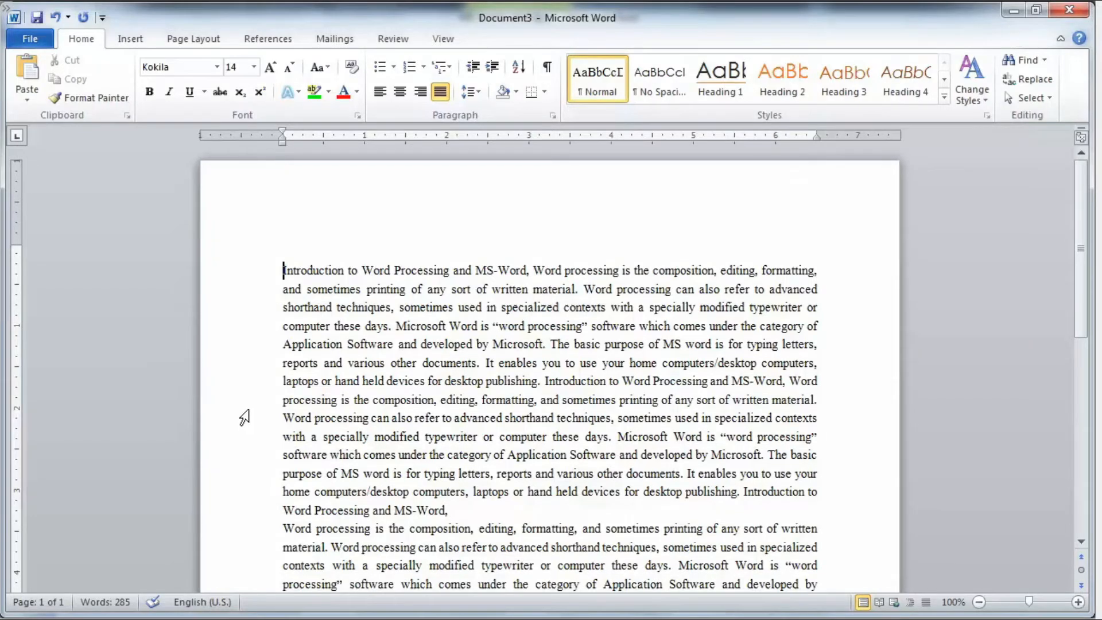
- Turn on Page break before for the first paragraph, beginning "Introduction to Word Processing and MS-Word"
{"action": "left_click", "coordinate": [257, 270]}
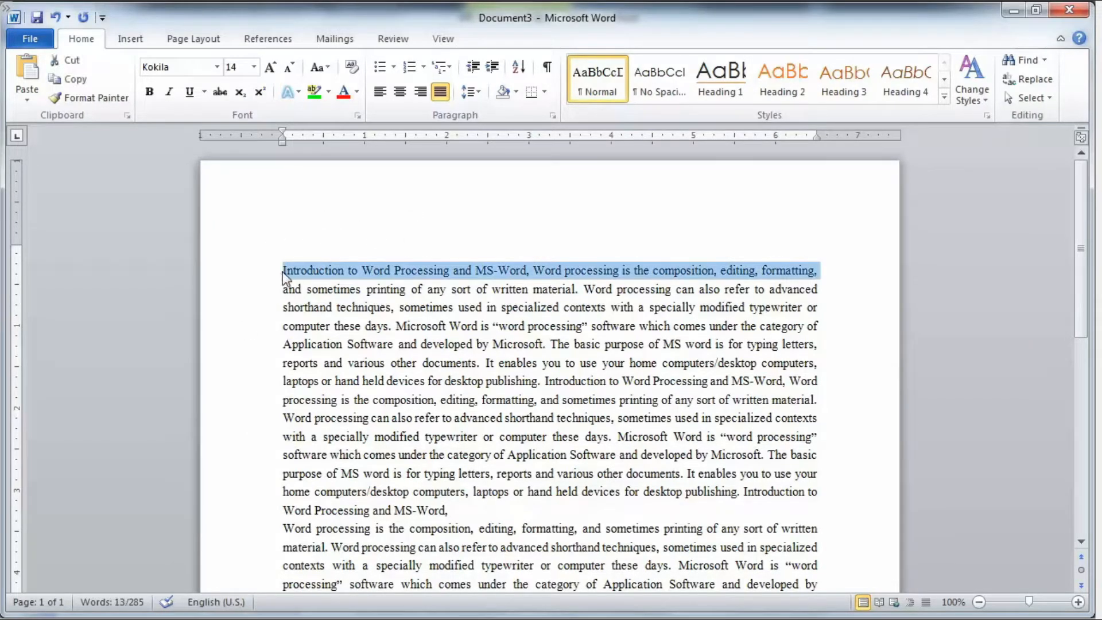
{"action": "left_click", "coordinate": [283, 271]}
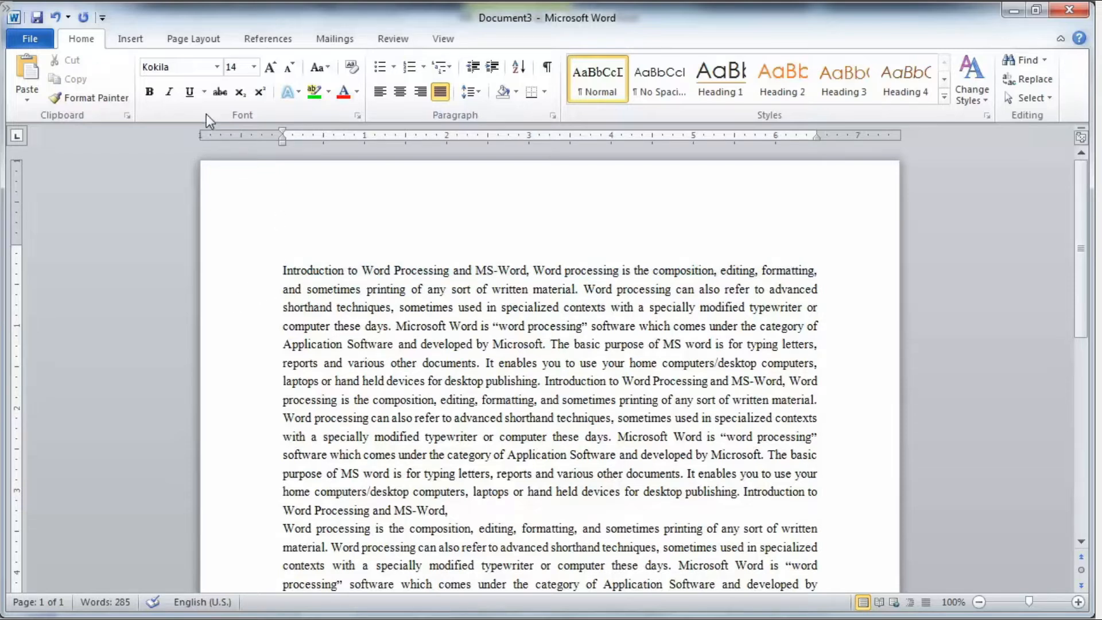
{"action": "left_click", "coordinate": [205, 41]}
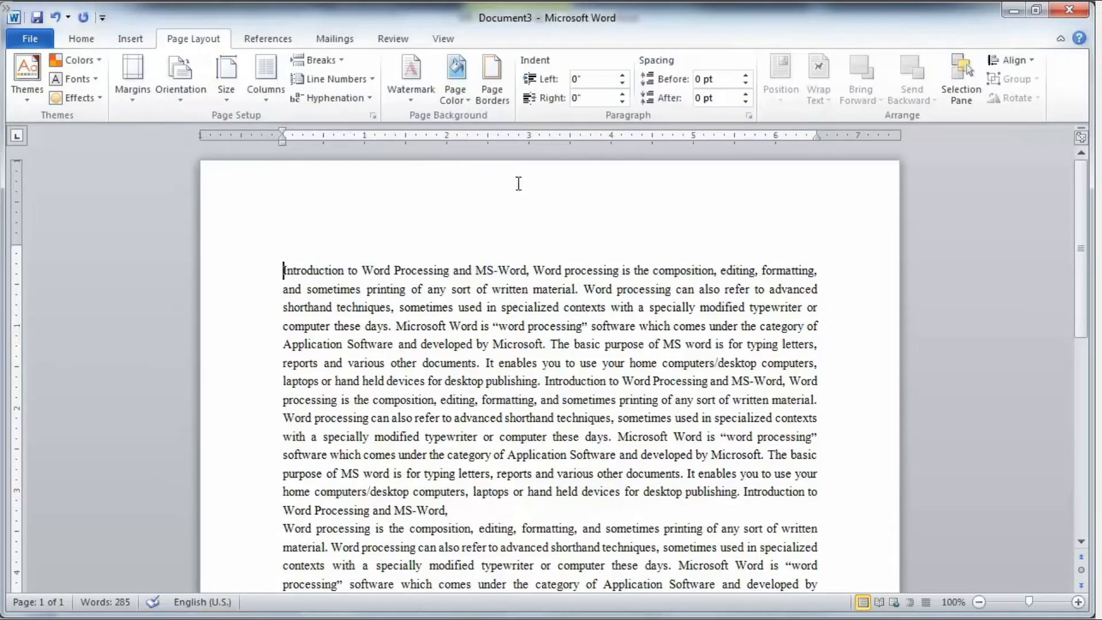
{"action": "left_click", "coordinate": [748, 116]}
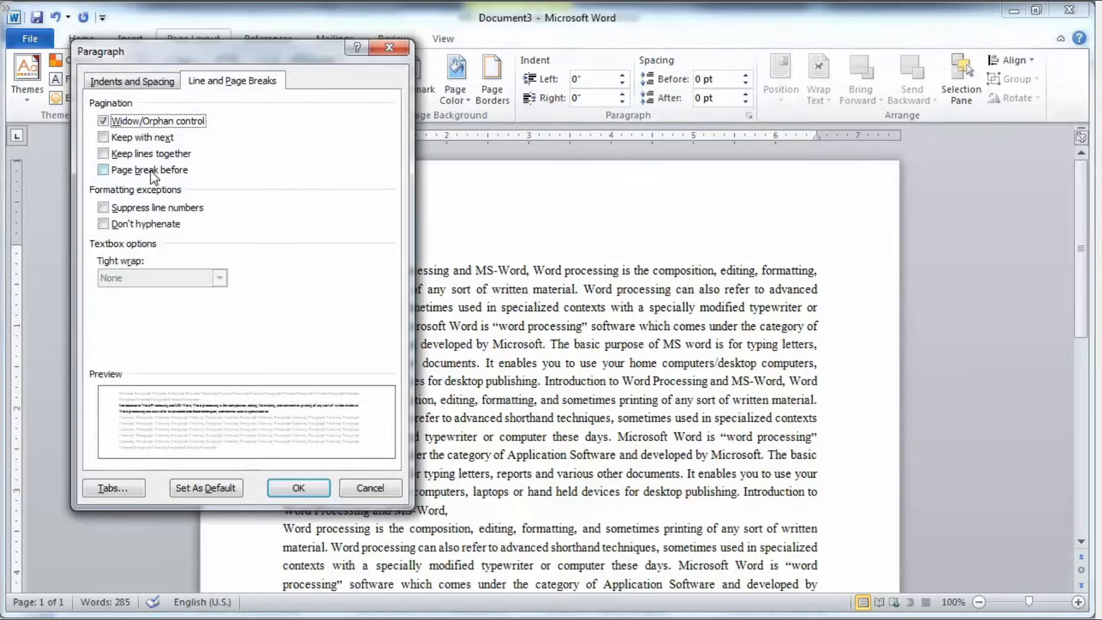
{"action": "left_click", "coordinate": [212, 80]}
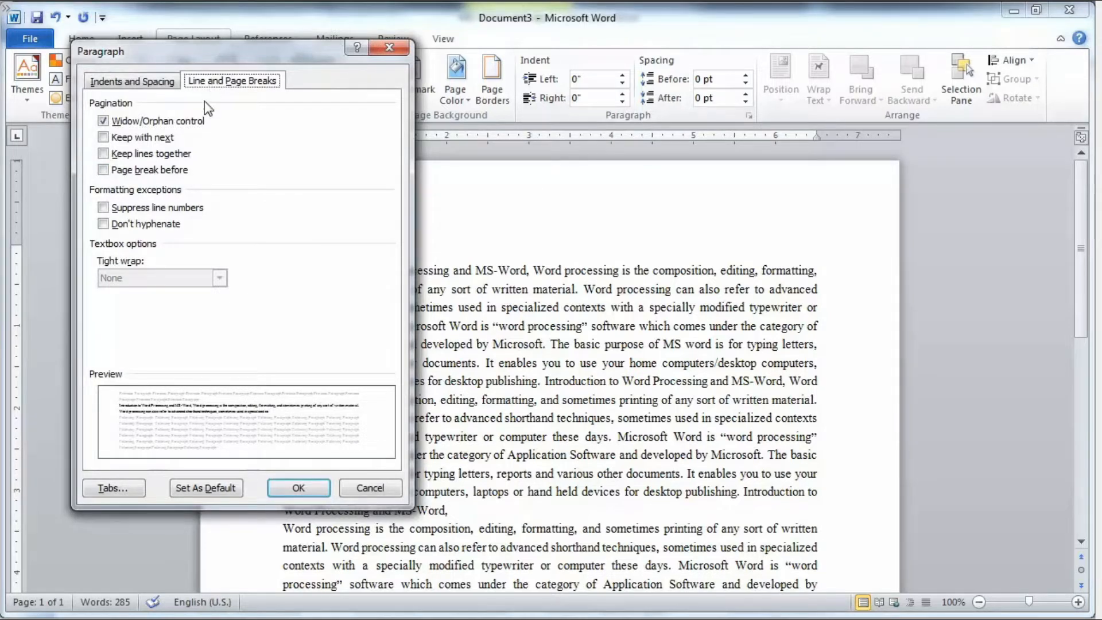
{"action": "left_click", "coordinate": [153, 173]}
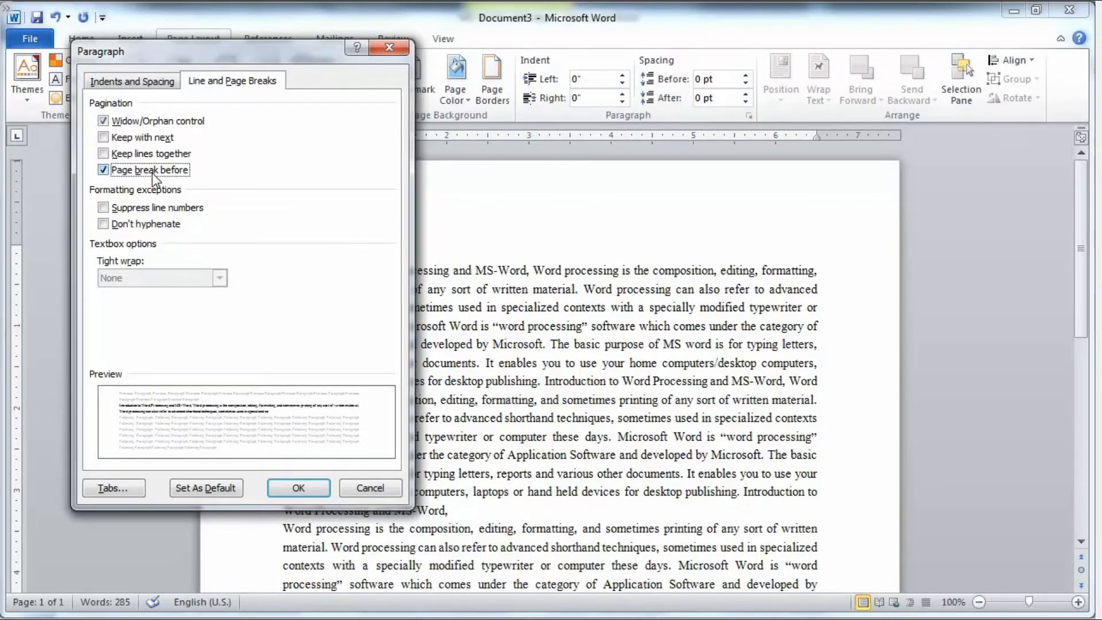
{"action": "left_click", "coordinate": [304, 489]}
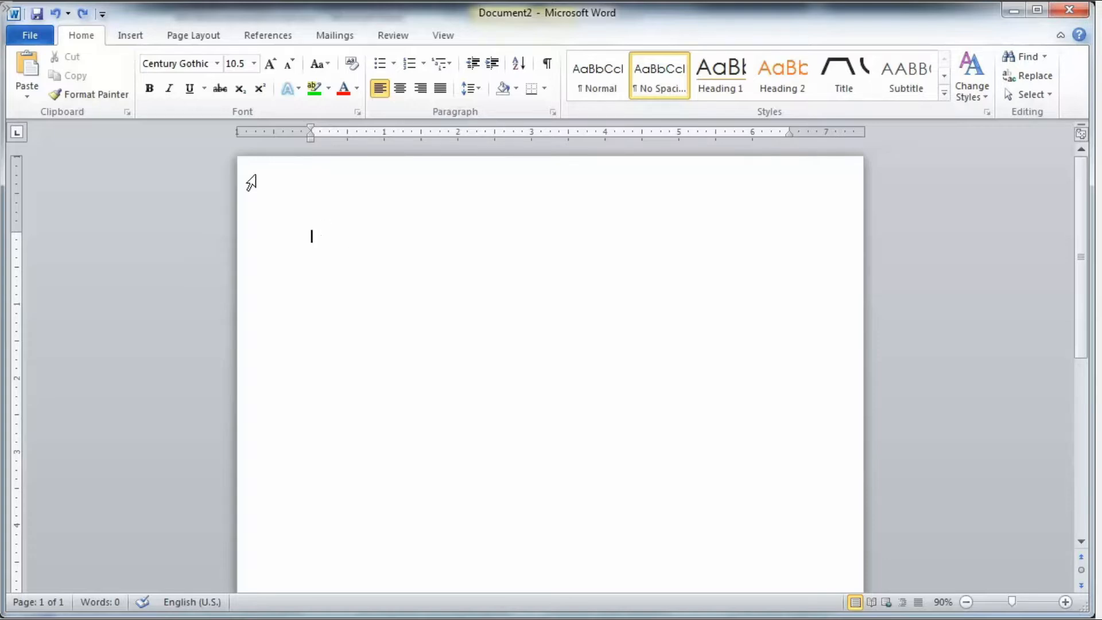
- Insert a table with six columns and five rows and apply an orange built-in style with a solid header row
{"action": "left_click", "coordinate": [137, 43]}
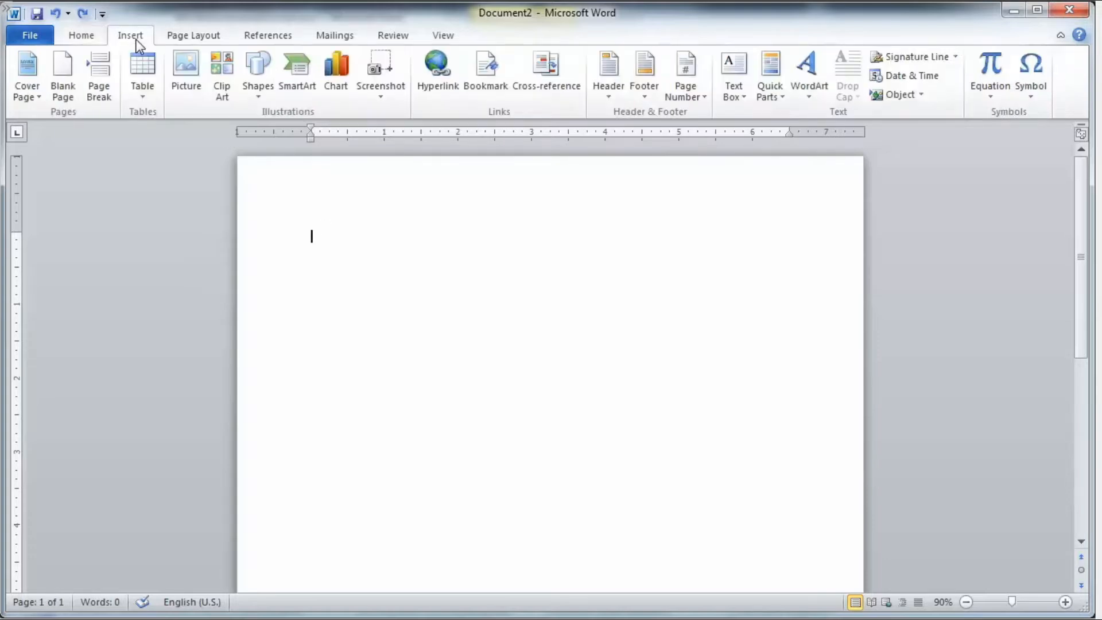
{"action": "left_click", "coordinate": [150, 101]}
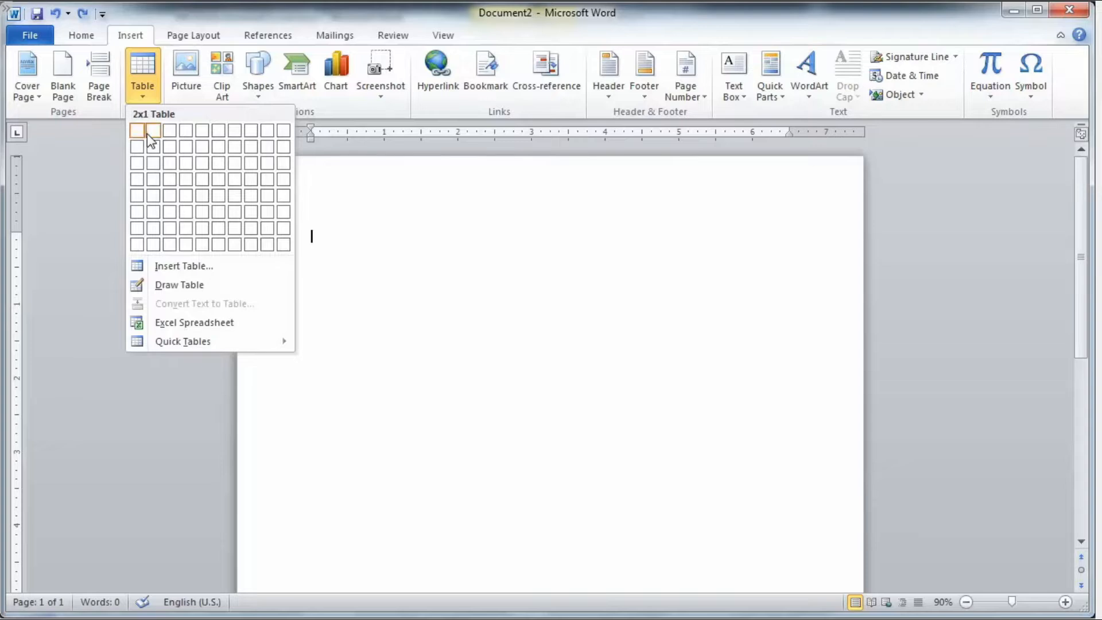
{"action": "left_click", "coordinate": [222, 199]}
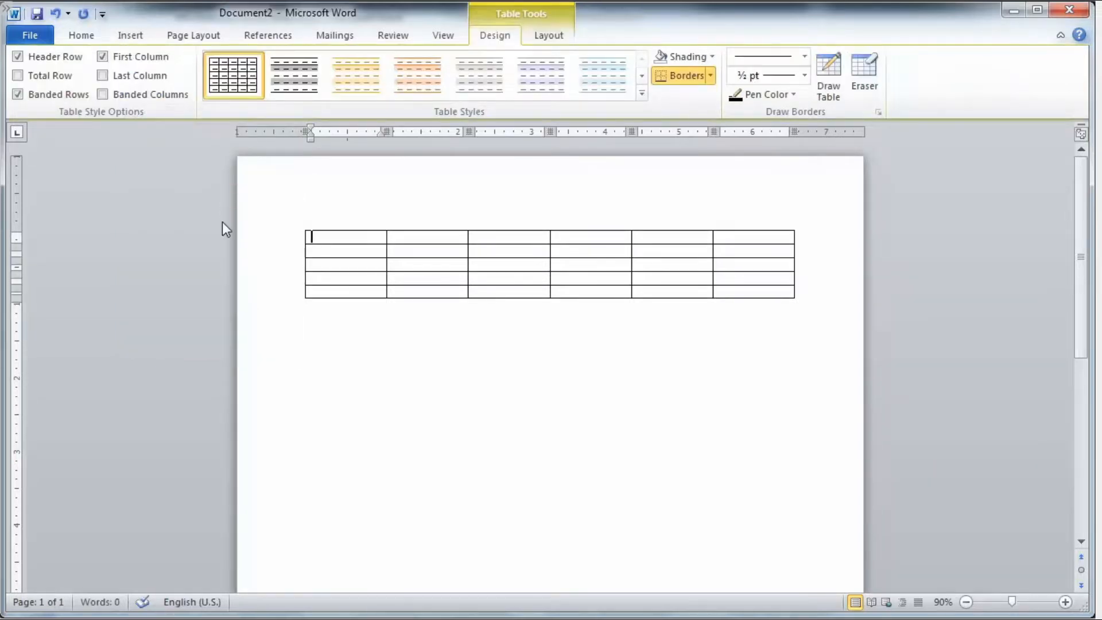
{"action": "left_click", "coordinate": [642, 95]}
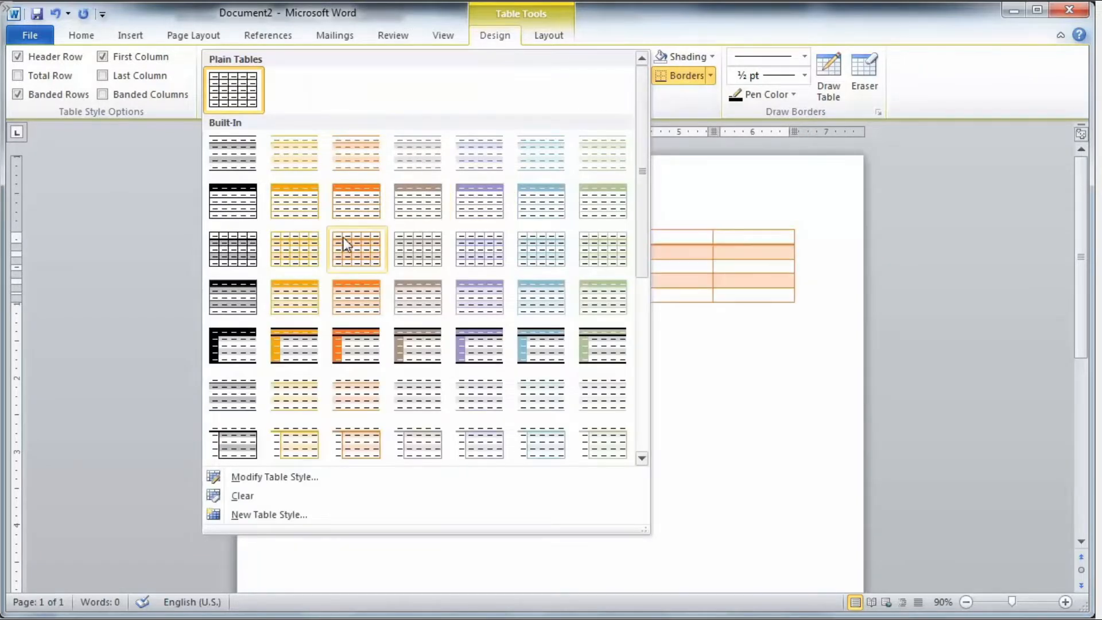
{"action": "left_click", "coordinate": [353, 287]}
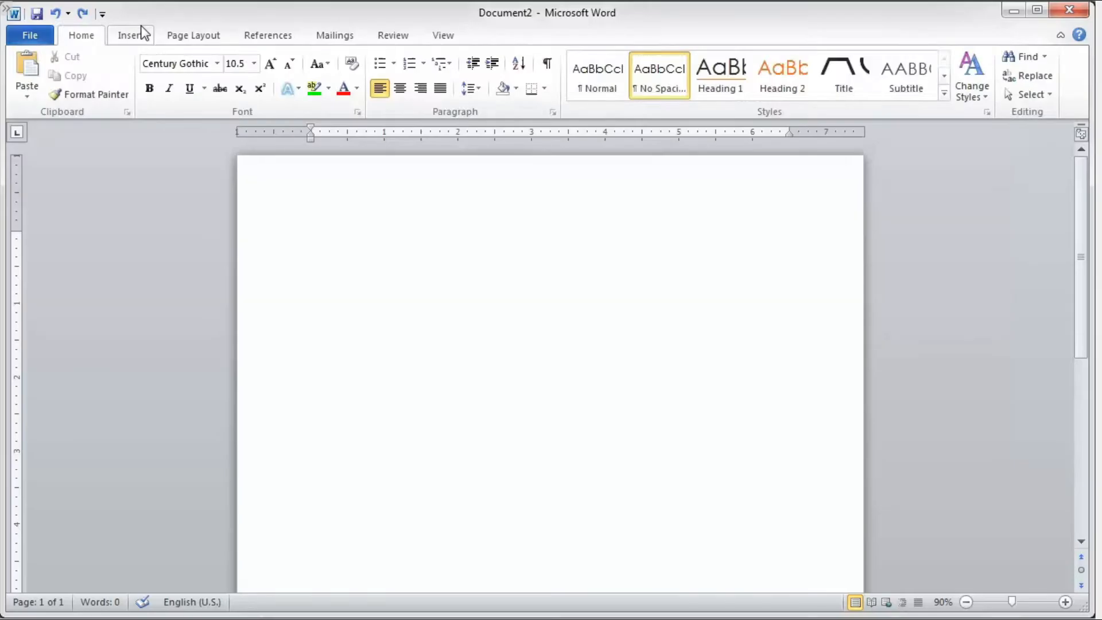
- Insert a table with 5 columns and 5 rows using the Insert Table dialog, keeping fixed column width
{"action": "left_click", "coordinate": [141, 33]}
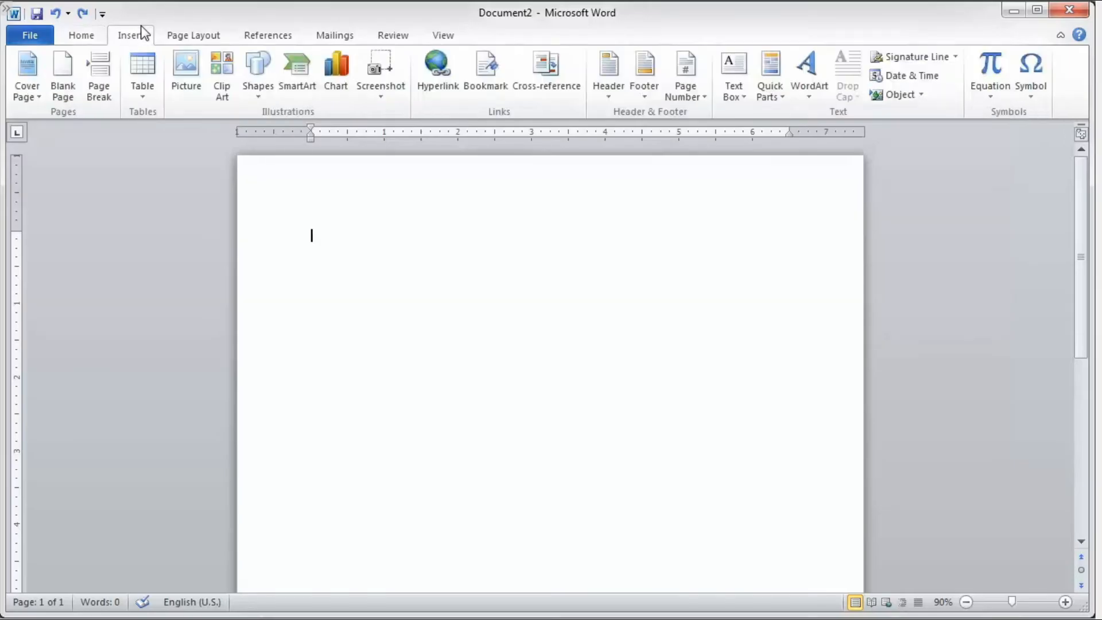
{"action": "left_click", "coordinate": [138, 94]}
{"action": "left_click", "coordinate": [163, 264]}
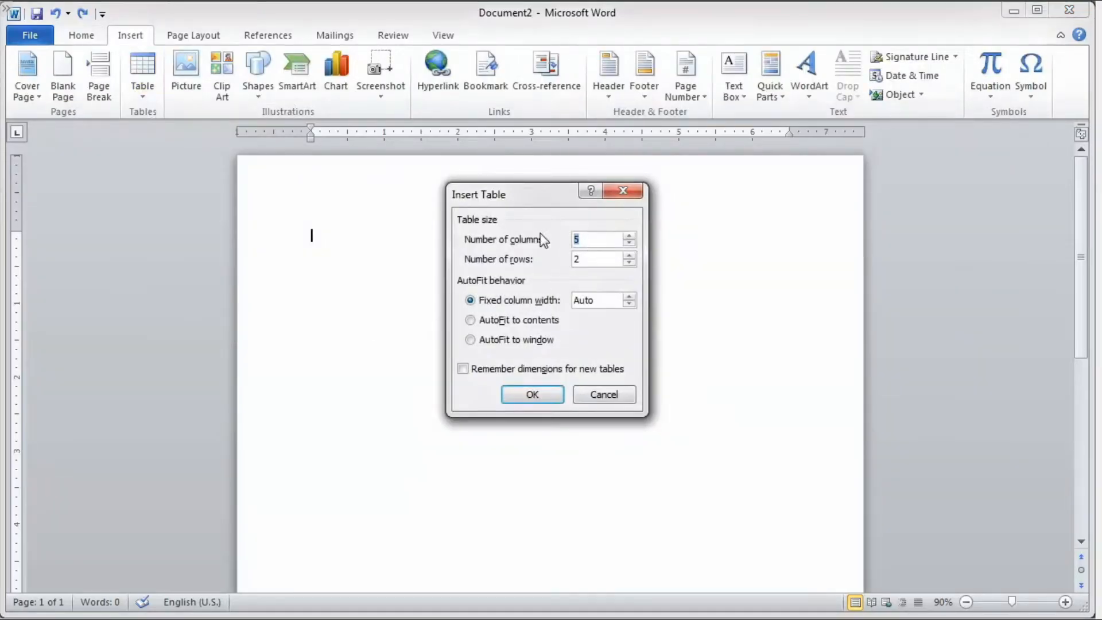
{"action": "type", "text": "5"}
{"action": "key", "text": "Tab"}
{"action": "type", "text": "5"}
{"action": "left_click", "coordinate": [491, 301]}
{"action": "left_click", "coordinate": [527, 395]}
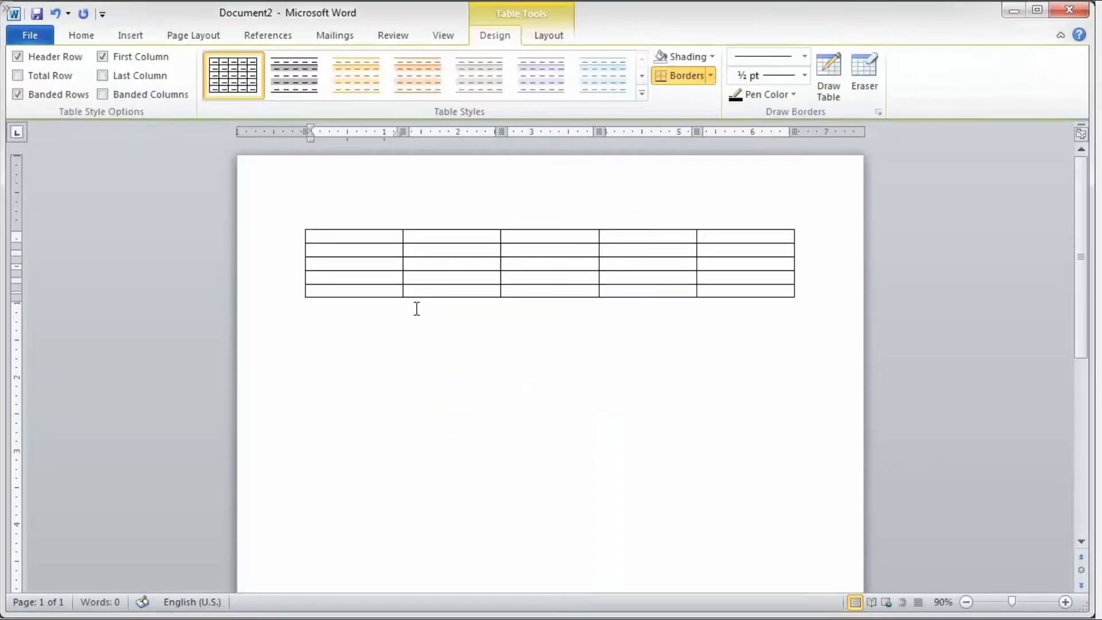
- Enter "Microsoft word 2010" in the first cell of the table
{"action": "type", "text": "microsoft wr"}
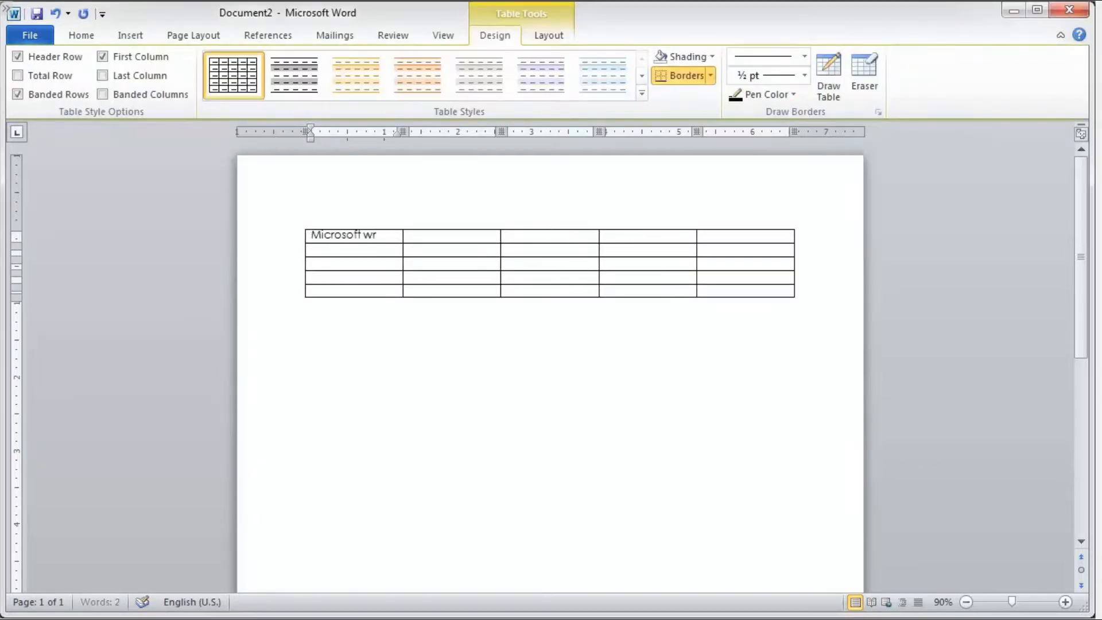
{"action": "key", "text": "BackSpace"}
{"action": "type", "text": "ord 2010"}
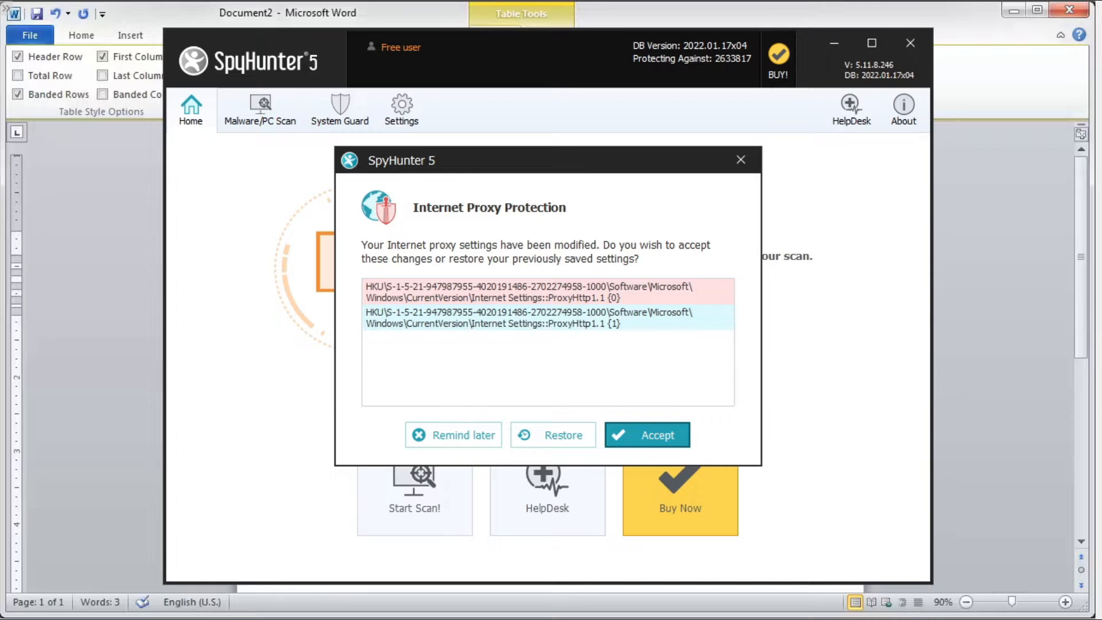
- Dismiss the SpyHunter proxy protection prompt and close the SpyHunter window
{"action": "left_click", "coordinate": [741, 160]}
{"action": "left_click", "coordinate": [910, 43]}
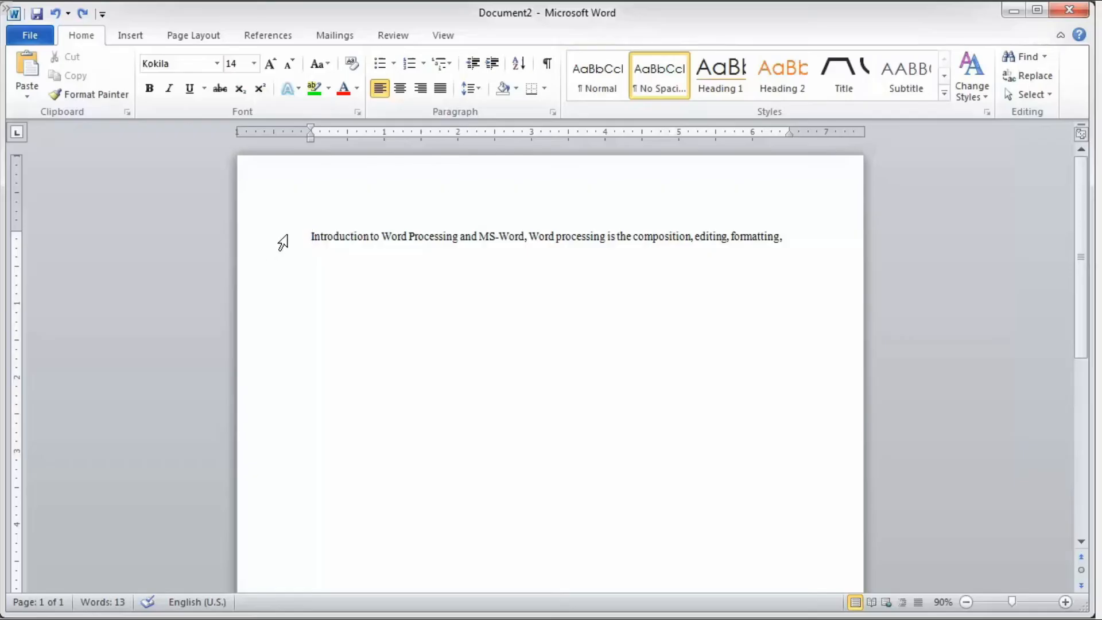
- Convert the line "Introduction to Word Processing and MS-Word…" into a table, separating the text at commas
{"action": "left_click", "coordinate": [282, 241]}
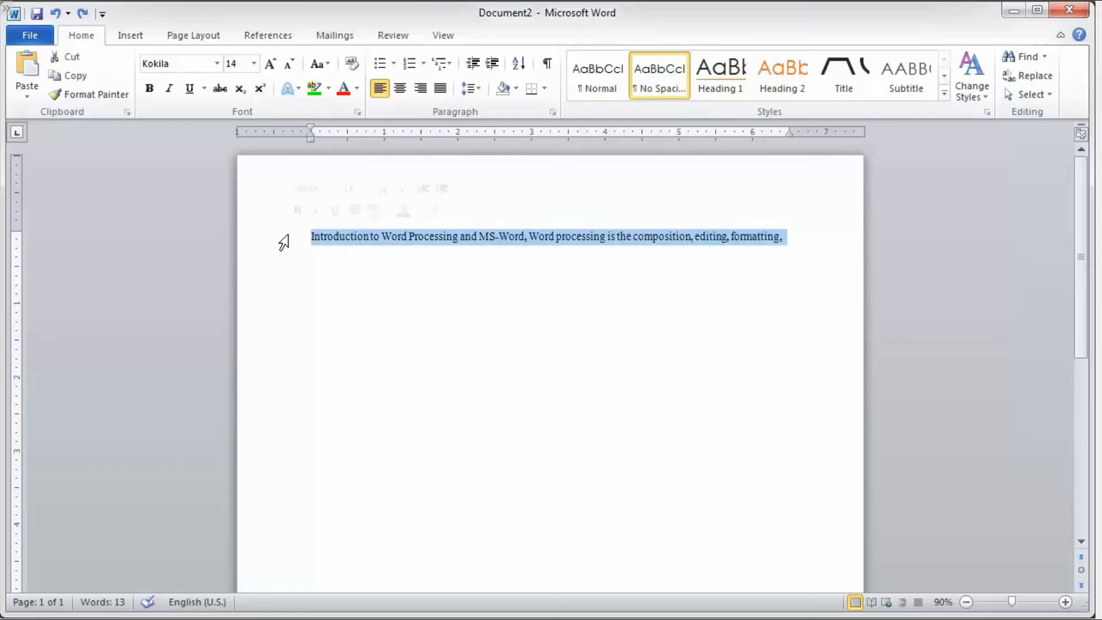
{"action": "left_click", "coordinate": [131, 36]}
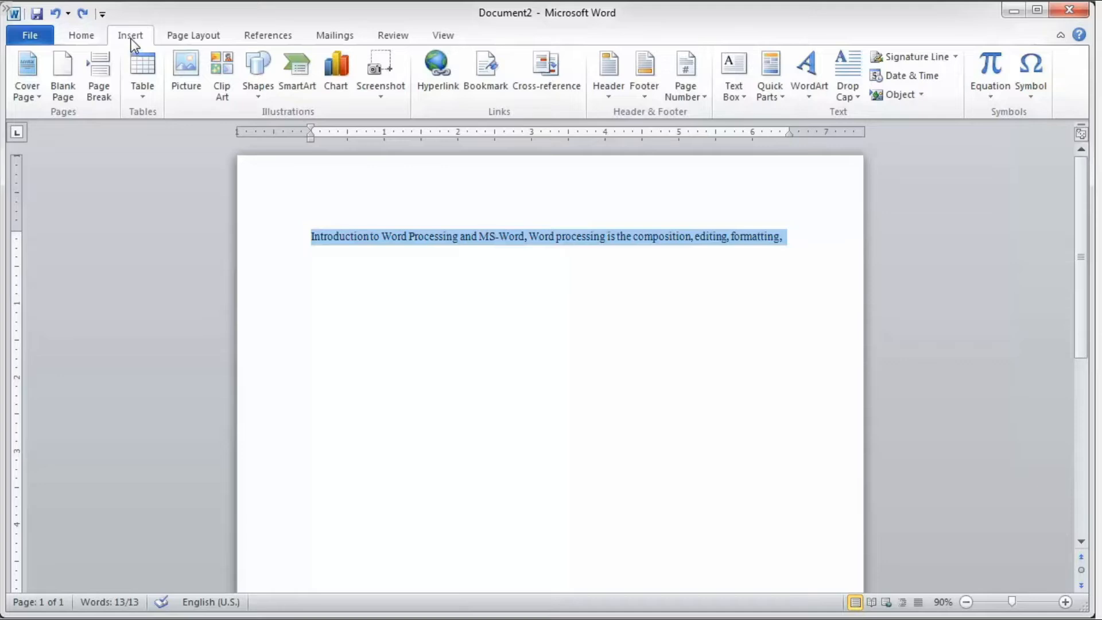
{"action": "left_click", "coordinate": [149, 95]}
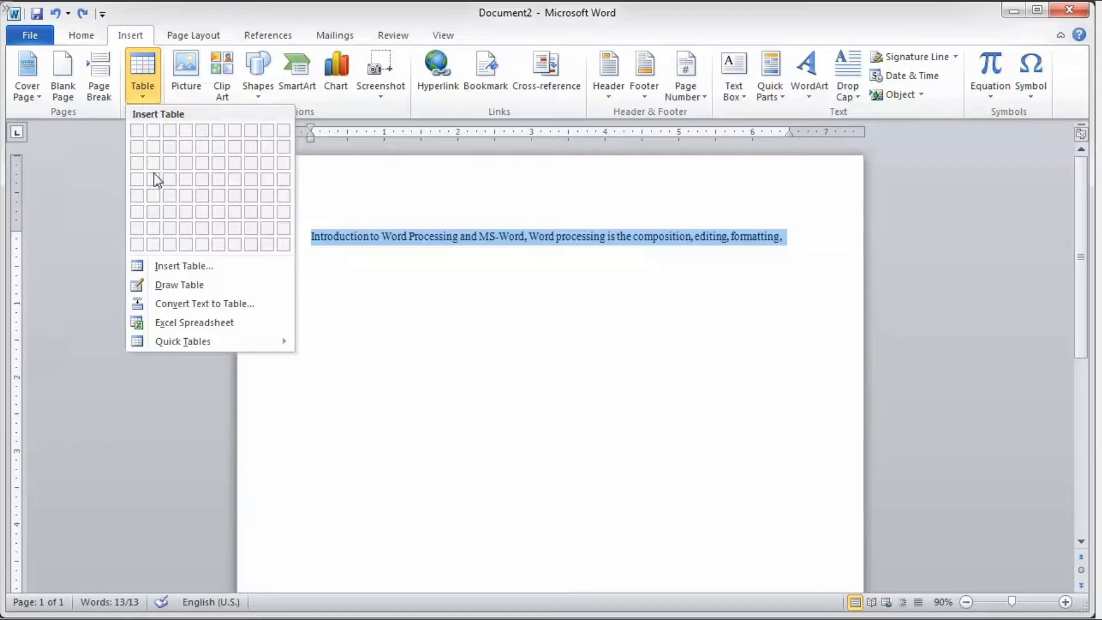
{"action": "left_click", "coordinate": [174, 304]}
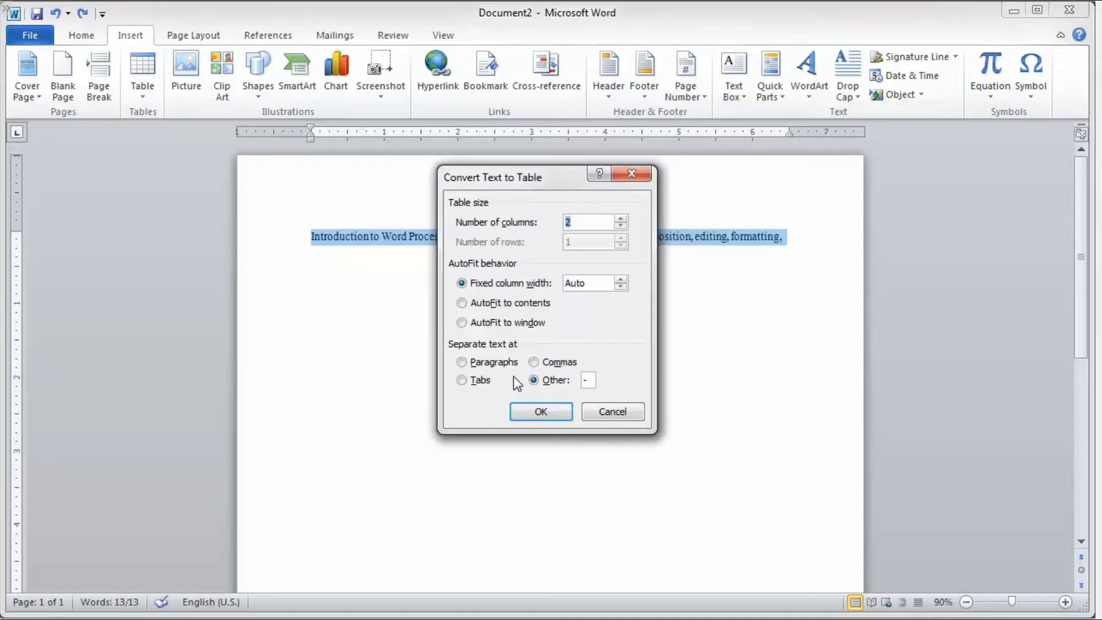
{"action": "left_click", "coordinate": [534, 362]}
{"action": "left_click", "coordinate": [540, 411]}
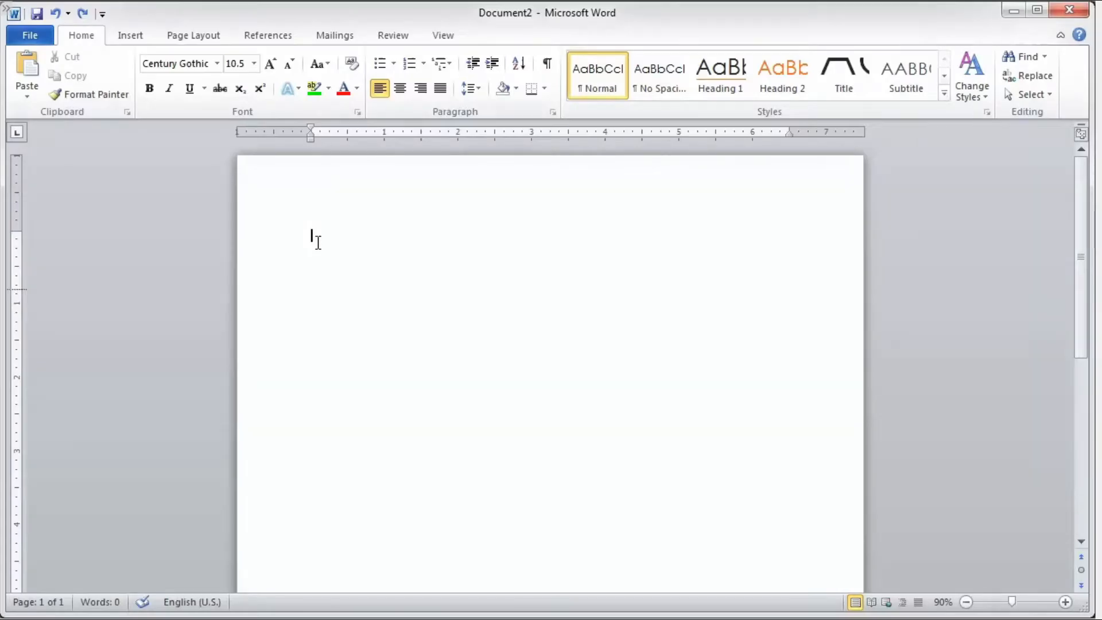
- Draw a table about 3.7 inches wide and divide it into two rows and two columns
{"action": "left_click", "coordinate": [139, 33]}
{"action": "left_click", "coordinate": [136, 99]}
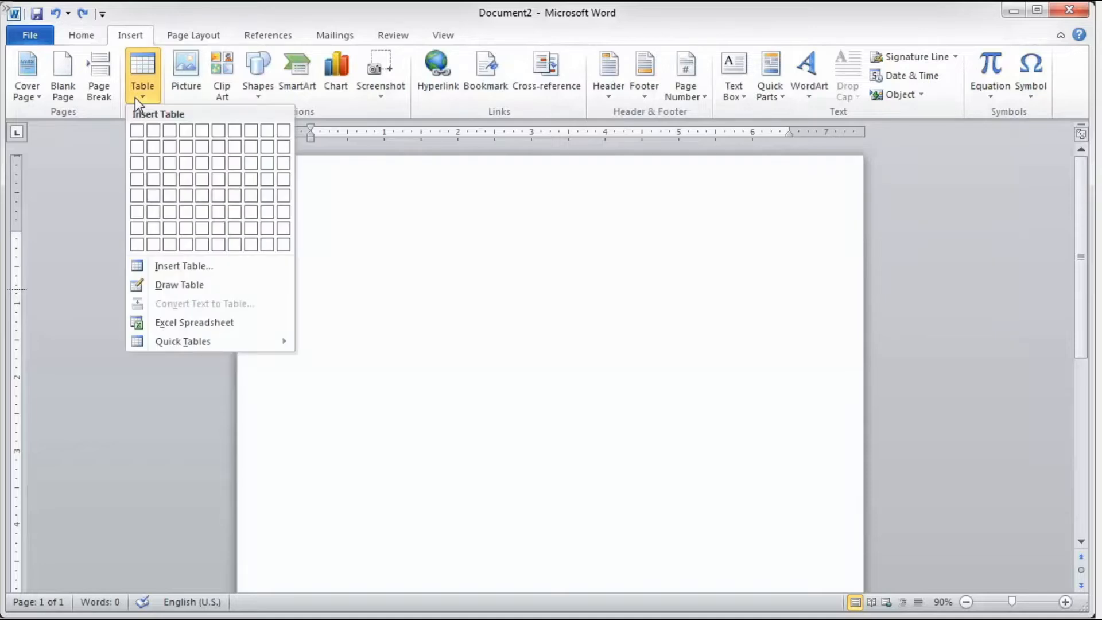
{"action": "left_click", "coordinate": [178, 284]}
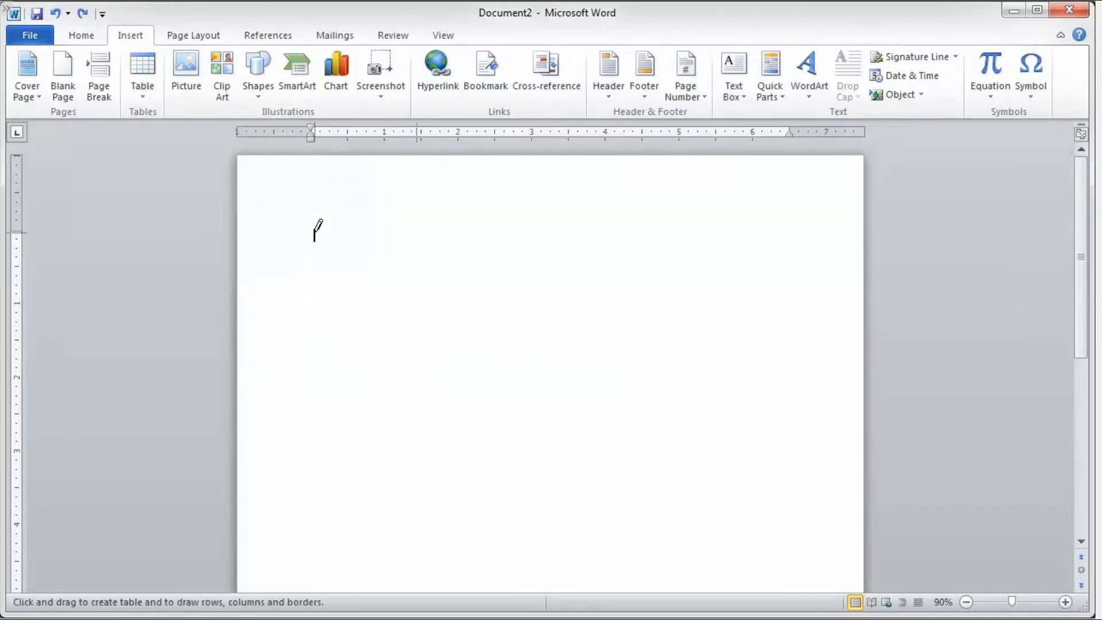
{"action": "mouse_move", "coordinate": [313, 231]}
{"action": "left_mouse_down"}
{"action": "mouse_move", "coordinate": [335, 282]}
{"action": "mouse_move", "coordinate": [587, 285]}
{"action": "left_mouse_up"}
{"action": "left_click_drag", "start_coordinate": [316, 251], "coordinate": [583, 254]}
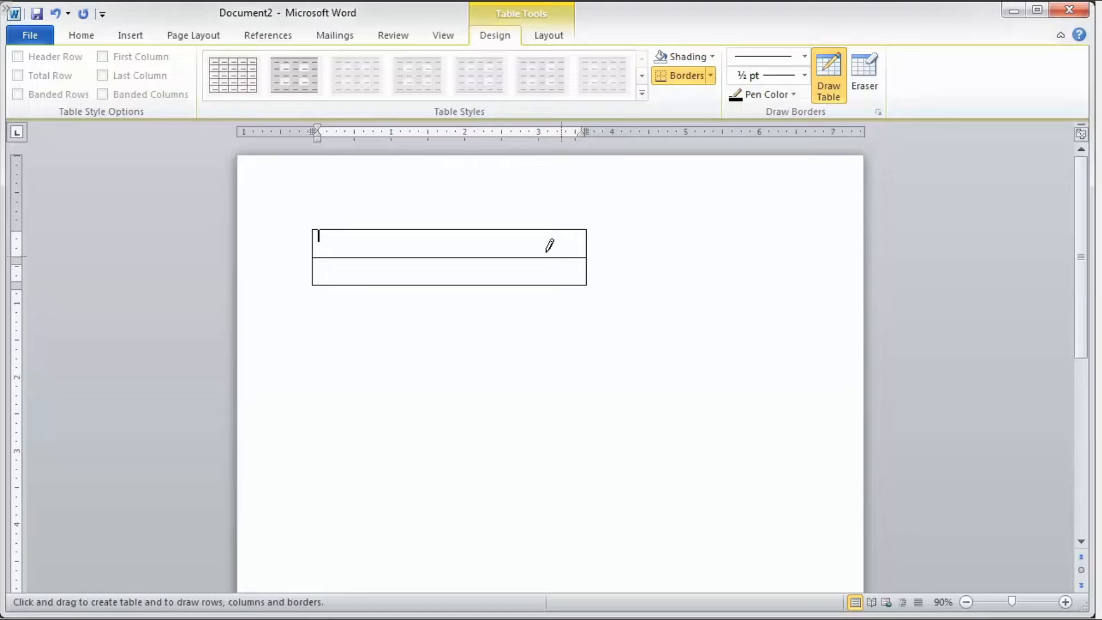
{"action": "left_click_drag", "start_coordinate": [447, 230], "coordinate": [451, 300]}
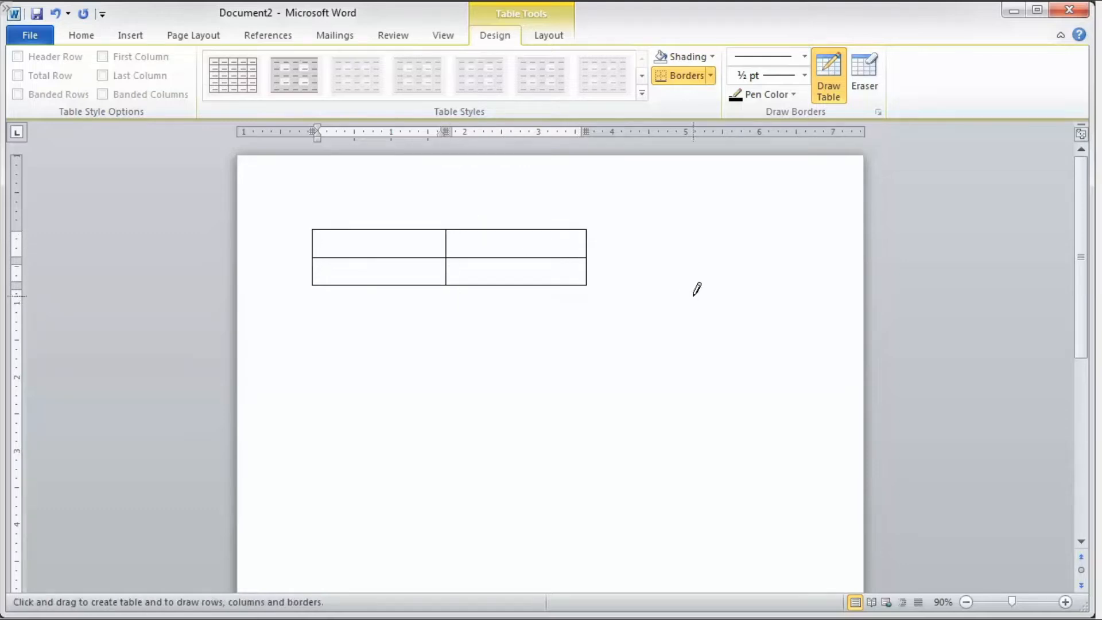
- Erase the border between the upper and lower cells in the drawn table's second column
{"action": "left_click", "coordinate": [873, 70]}
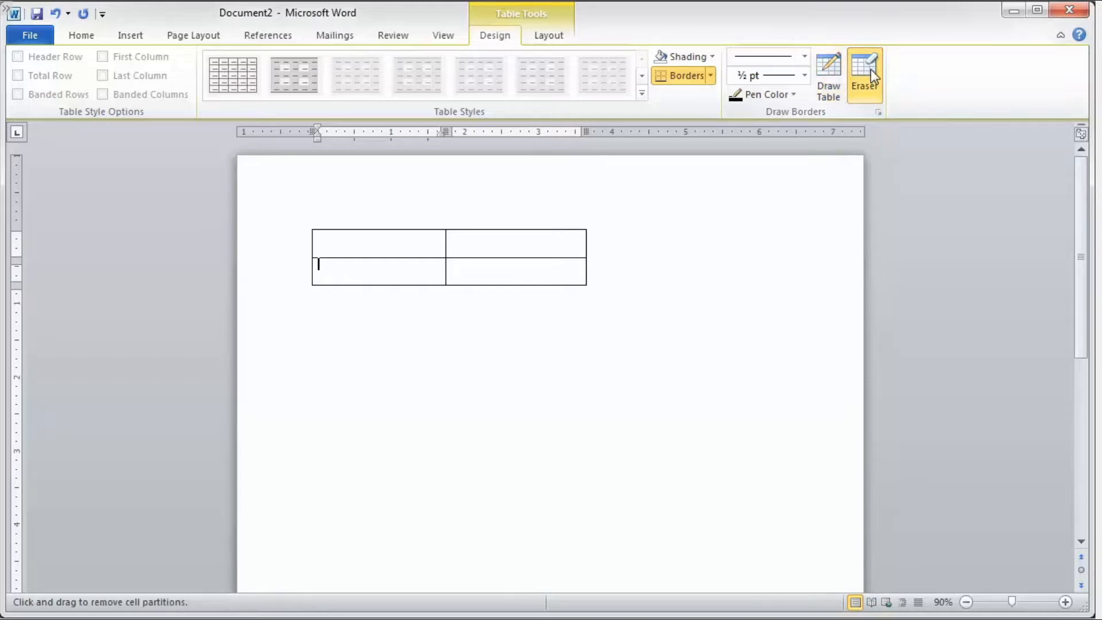
{"action": "left_click", "coordinate": [858, 71]}
{"action": "left_click", "coordinate": [851, 84]}
{"action": "left_click_drag", "start_coordinate": [504, 258], "coordinate": [506, 258]}
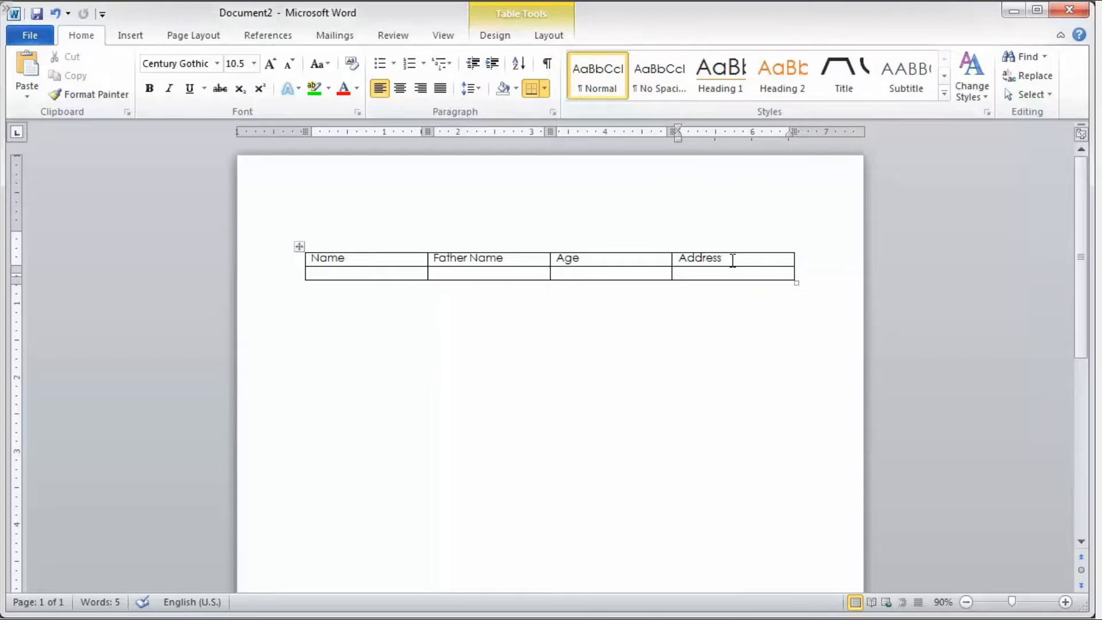
- Insert a new column to the right of the table's Address column
{"action": "right_click", "coordinate": [733, 260]}
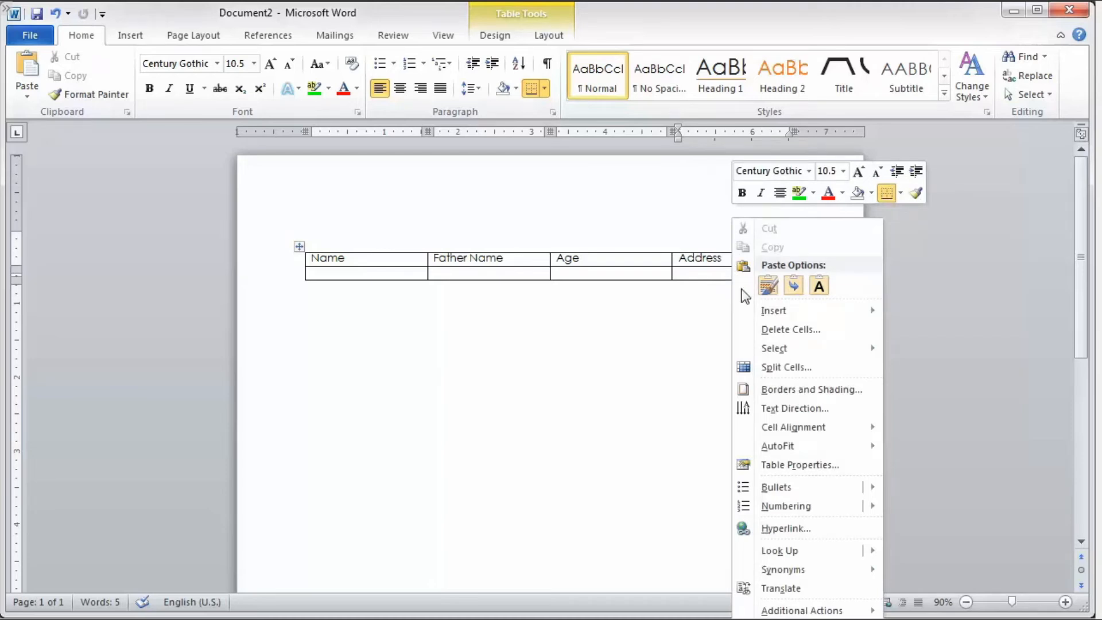
{"action": "mouse_move", "coordinate": [749, 307]}
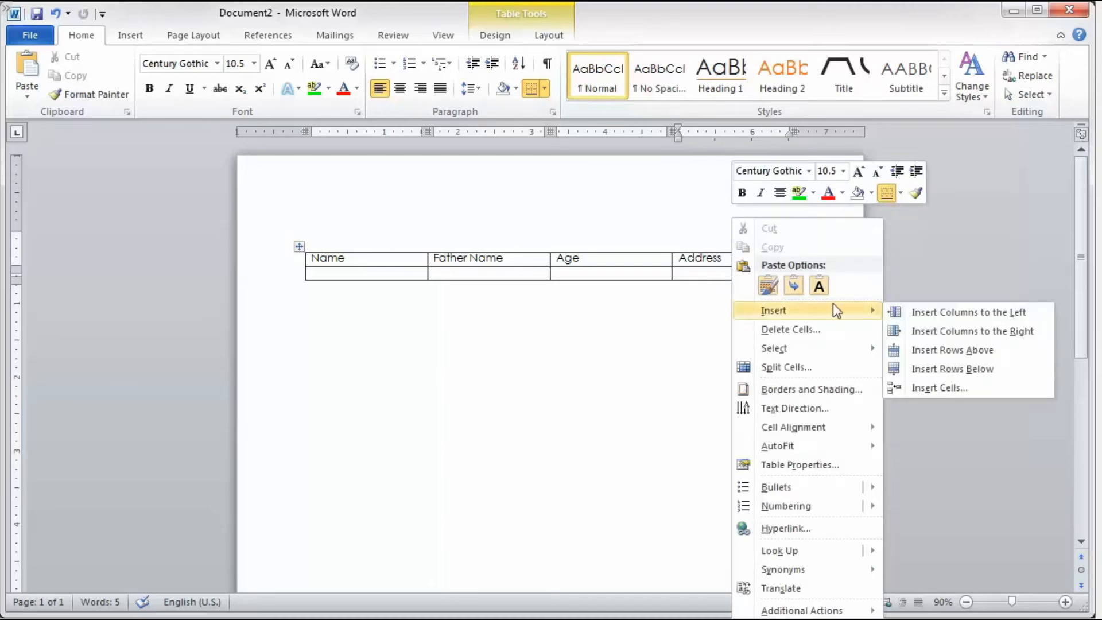
{"action": "left_click", "coordinate": [932, 331]}
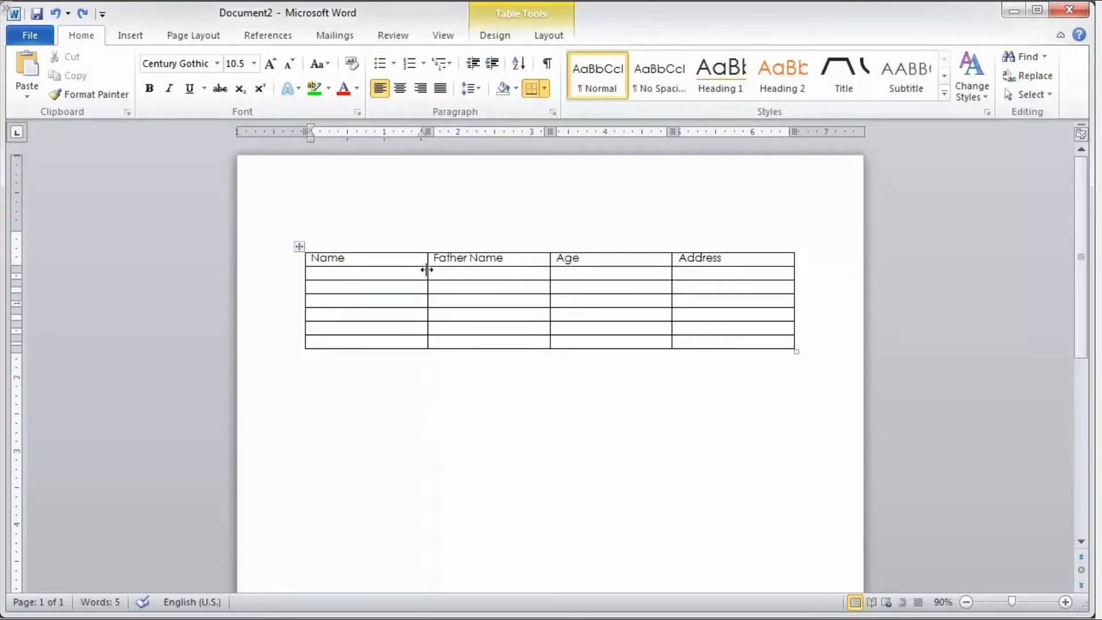
- Widen the table's Name column and move the whole table right and down on the page
{"action": "left_click_drag", "start_coordinate": [427, 269], "coordinate": [490, 277]}
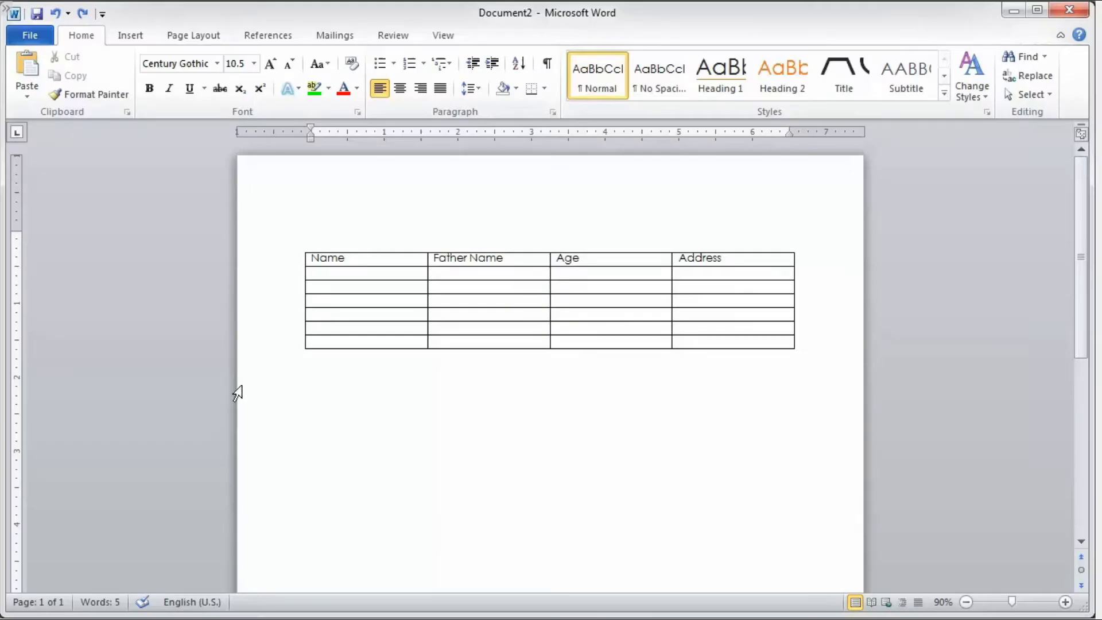
{"action": "mouse_move", "coordinate": [306, 250]}
{"action": "left_click", "coordinate": [299, 246]}
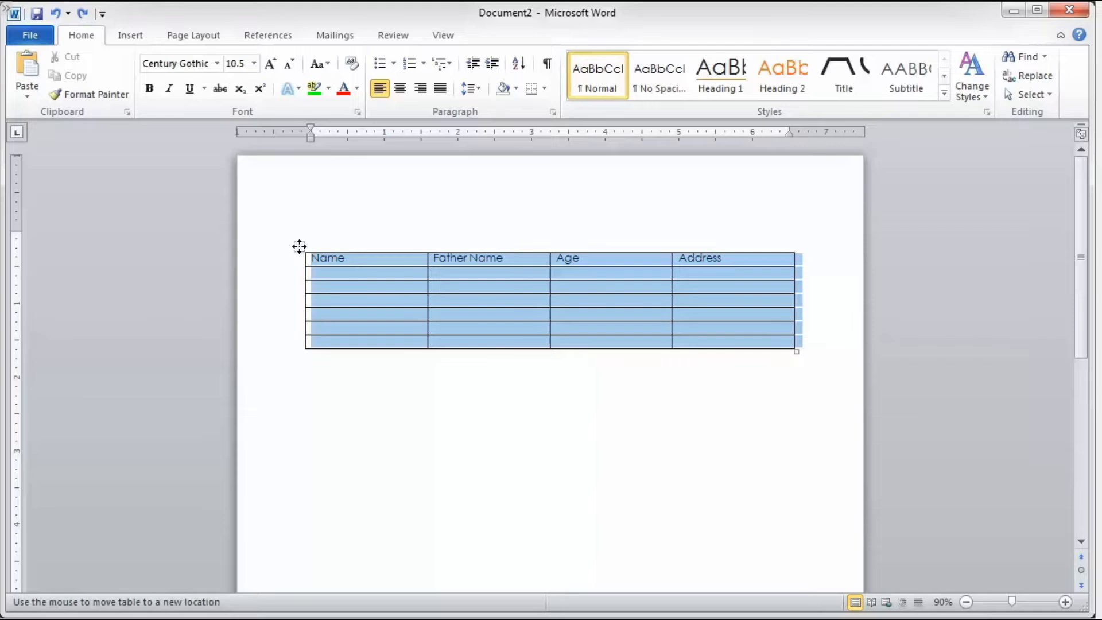
{"action": "left_click_drag", "start_coordinate": [299, 247], "coordinate": [349, 253]}
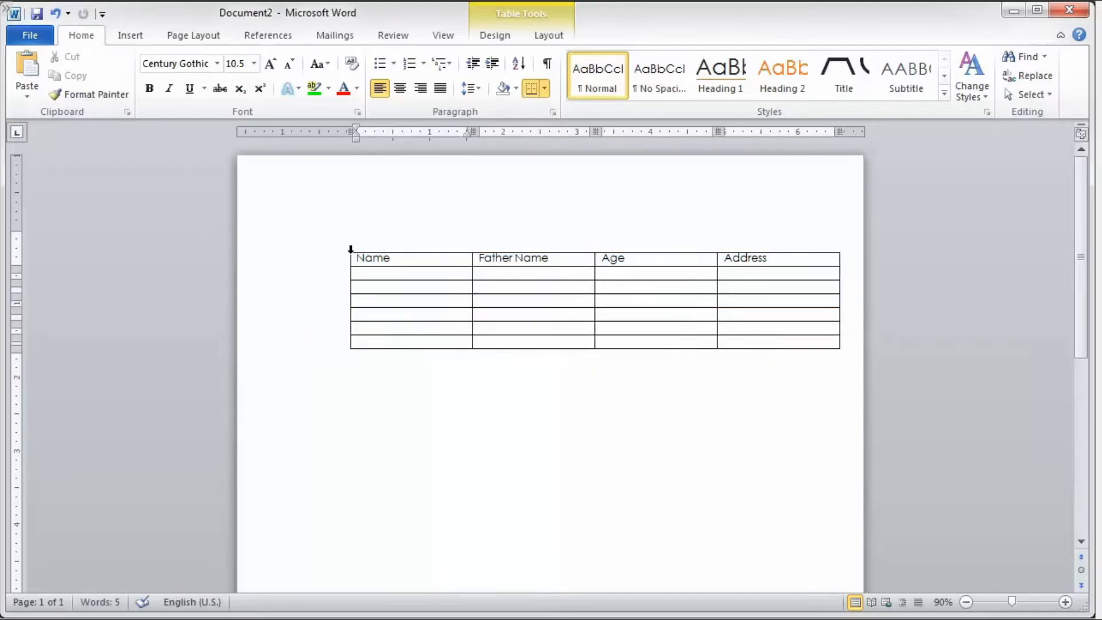
{"action": "left_click_drag", "start_coordinate": [346, 249], "coordinate": [346, 307]}
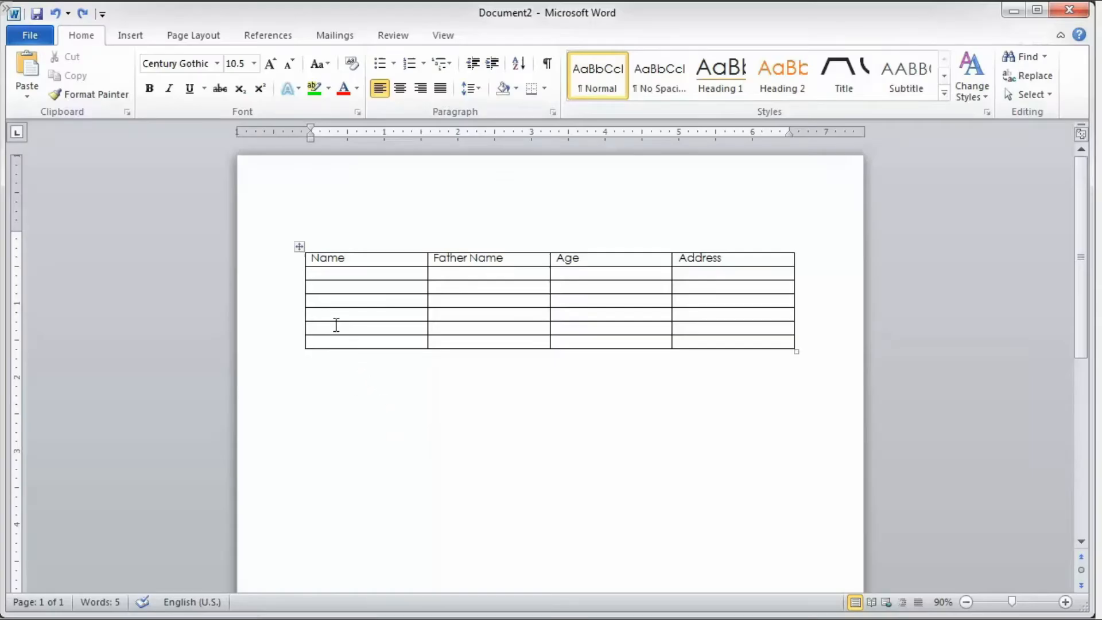
- Apply a dashed line style to all borders of the Name, Father Name, Age and Address table through its table properties
{"action": "right_click", "coordinate": [334, 277]}
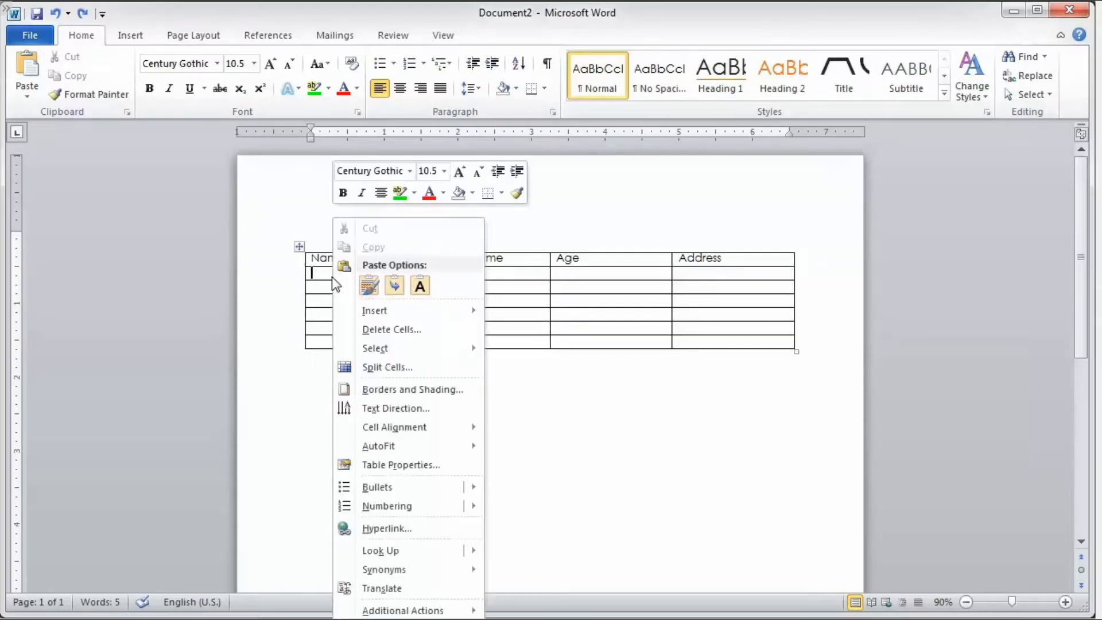
{"action": "left_click", "coordinate": [373, 465]}
{"action": "left_click", "coordinate": [554, 437]}
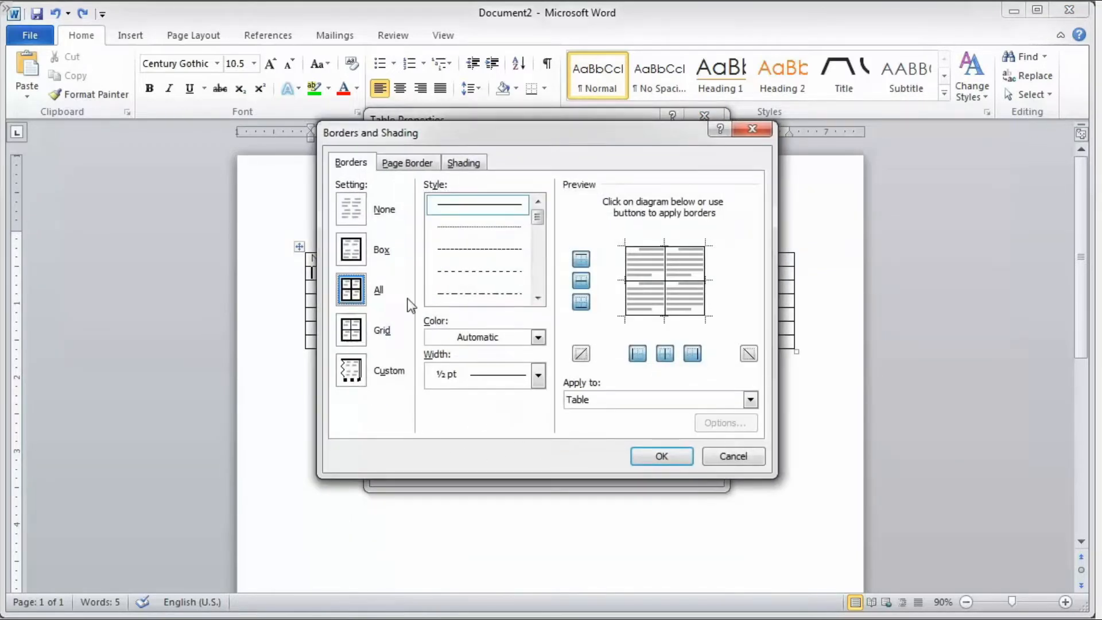
{"action": "left_click", "coordinate": [450, 271]}
{"action": "left_click", "coordinate": [642, 457]}
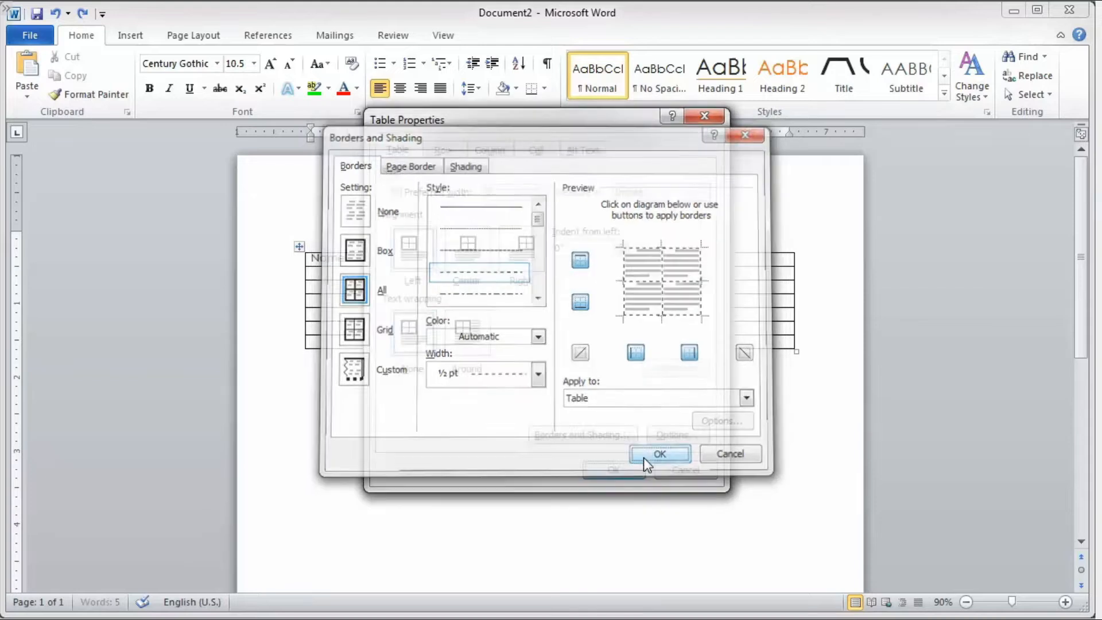
{"action": "left_click", "coordinate": [615, 470]}
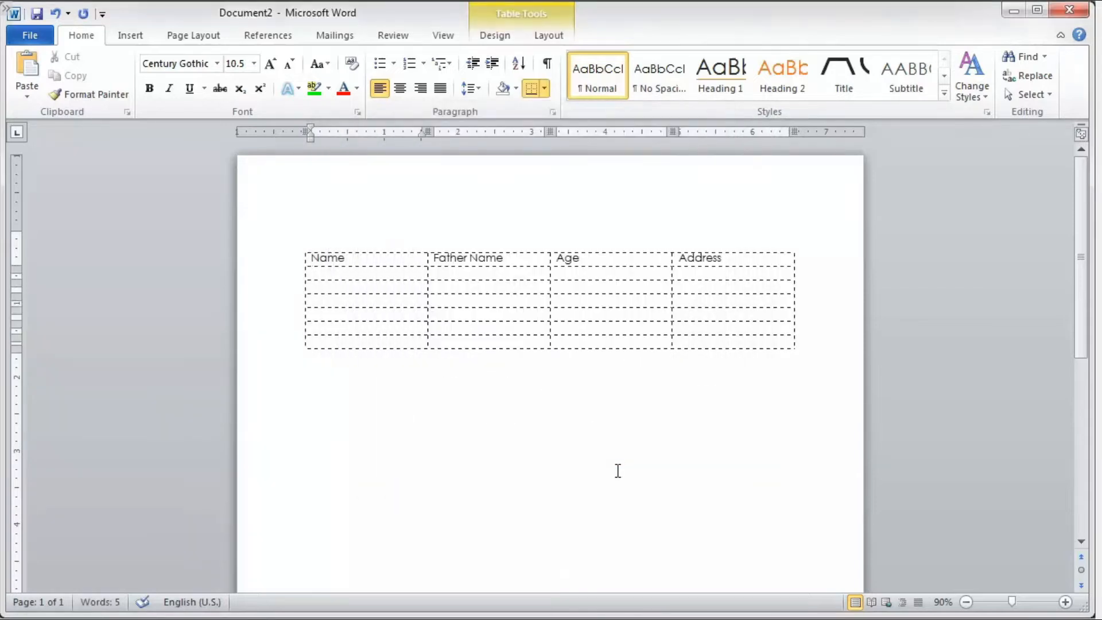
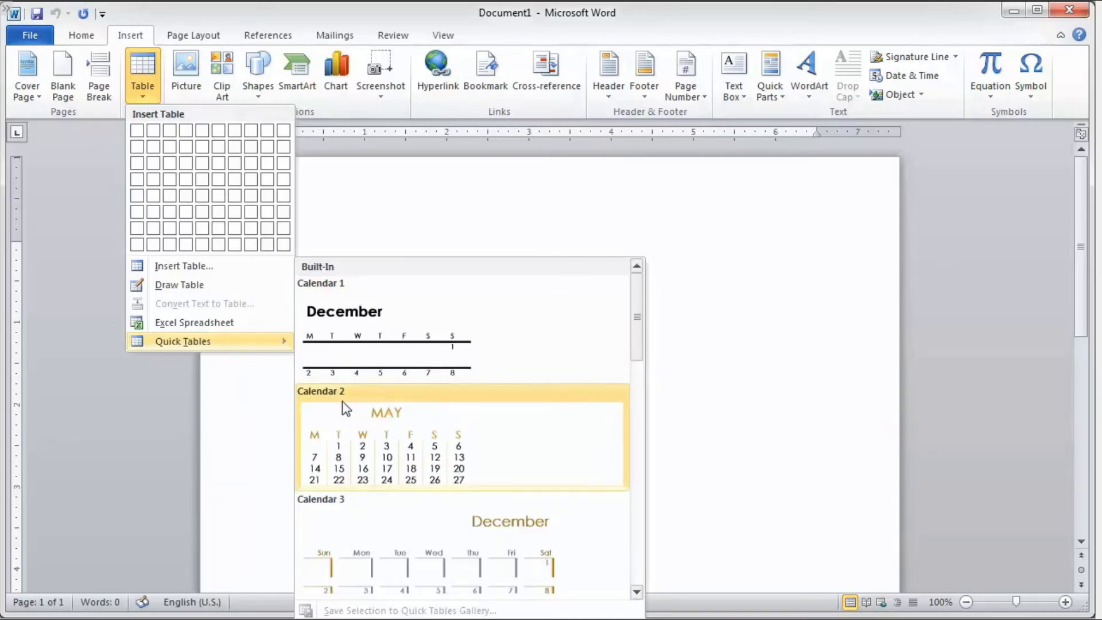
- Insert the built-in Calendar 2 quick table and place the cursor in its MAY heading row
{"action": "left_click", "coordinate": [354, 441]}
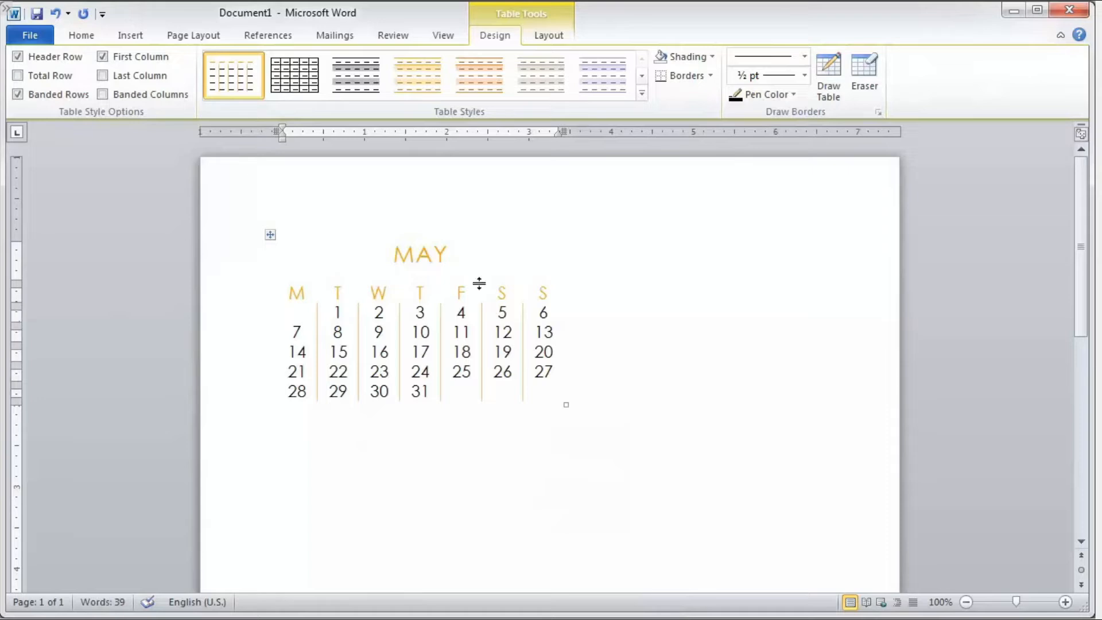
{"action": "left_click", "coordinate": [476, 254]}
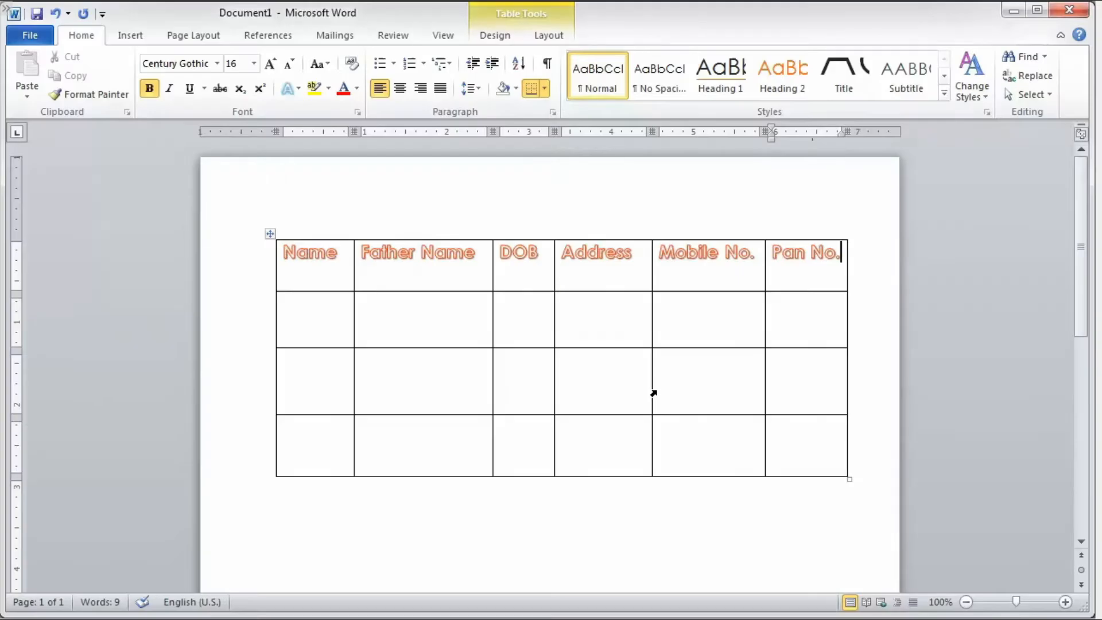
- Select the whole table and start saving it to the Quick Tables gallery under the name "Table New"
{"action": "left_click", "coordinate": [424, 279]}
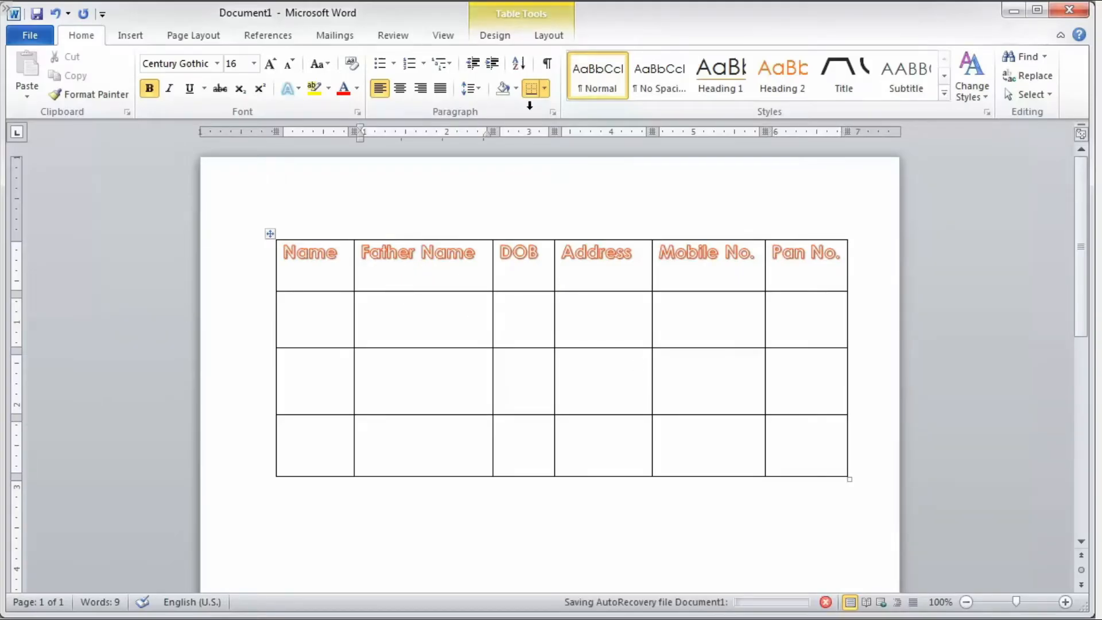
{"action": "left_click", "coordinate": [550, 35]}
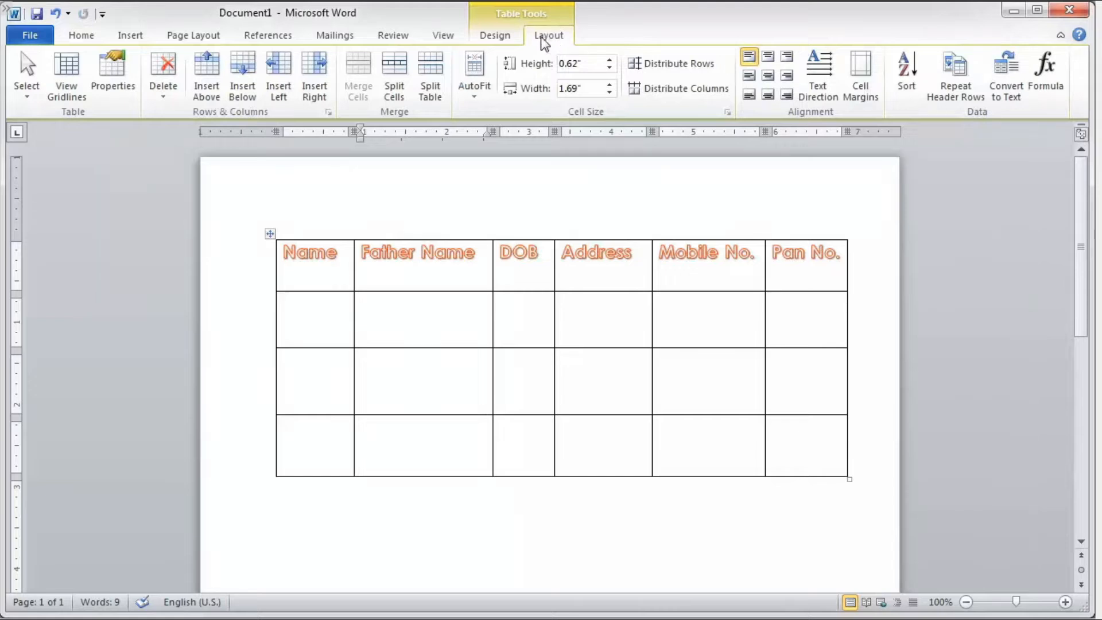
{"action": "left_click", "coordinate": [27, 83]}
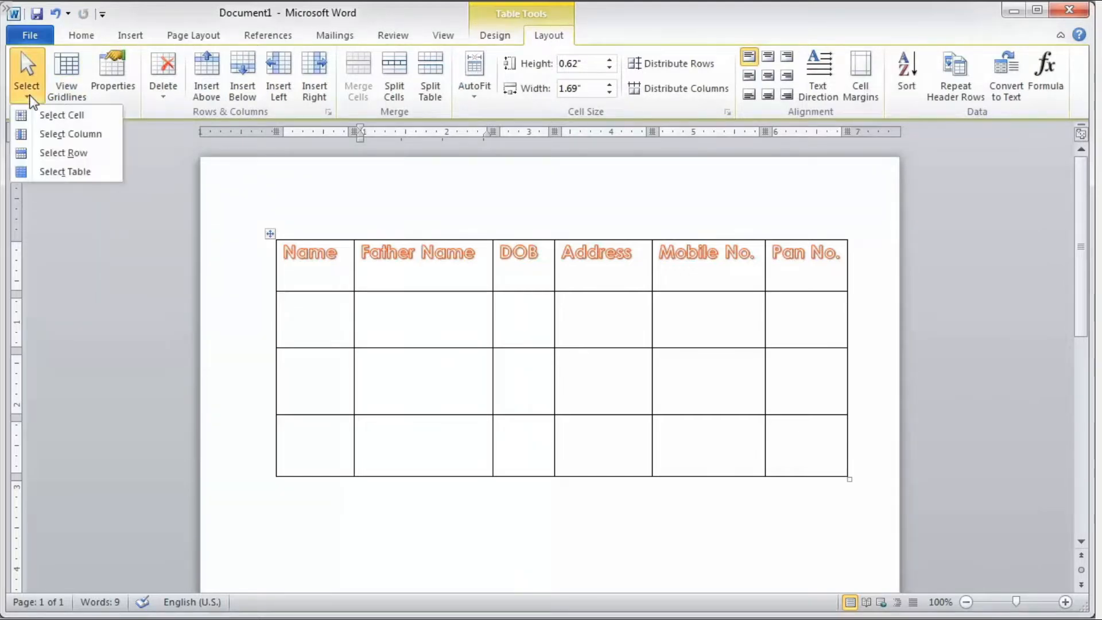
{"action": "left_click", "coordinate": [49, 171]}
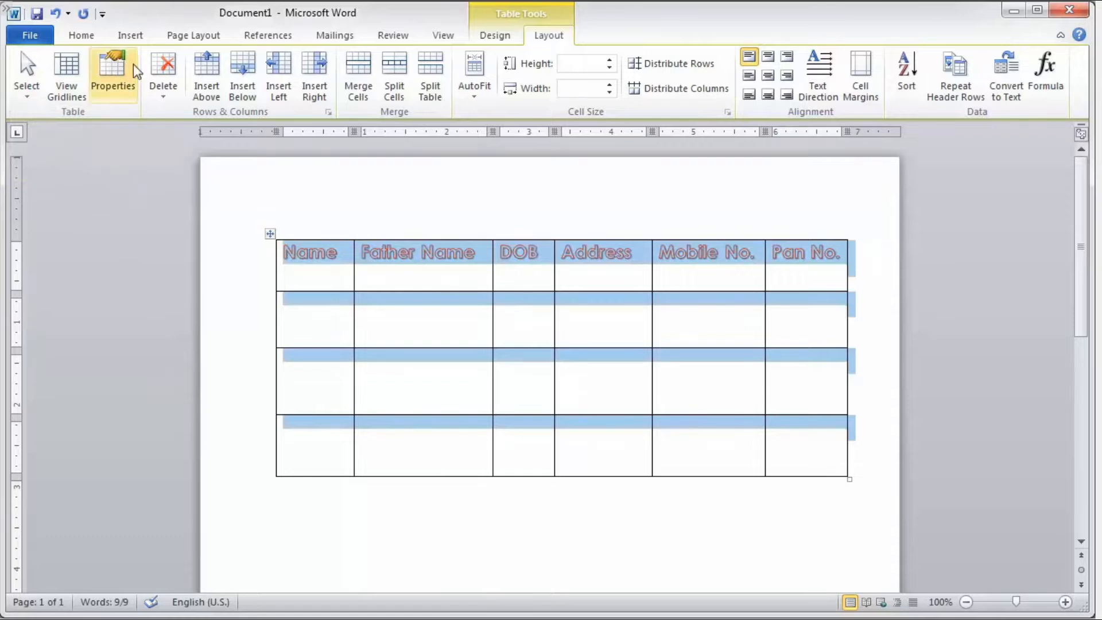
{"action": "left_click", "coordinate": [142, 37]}
{"action": "left_click", "coordinate": [141, 95]}
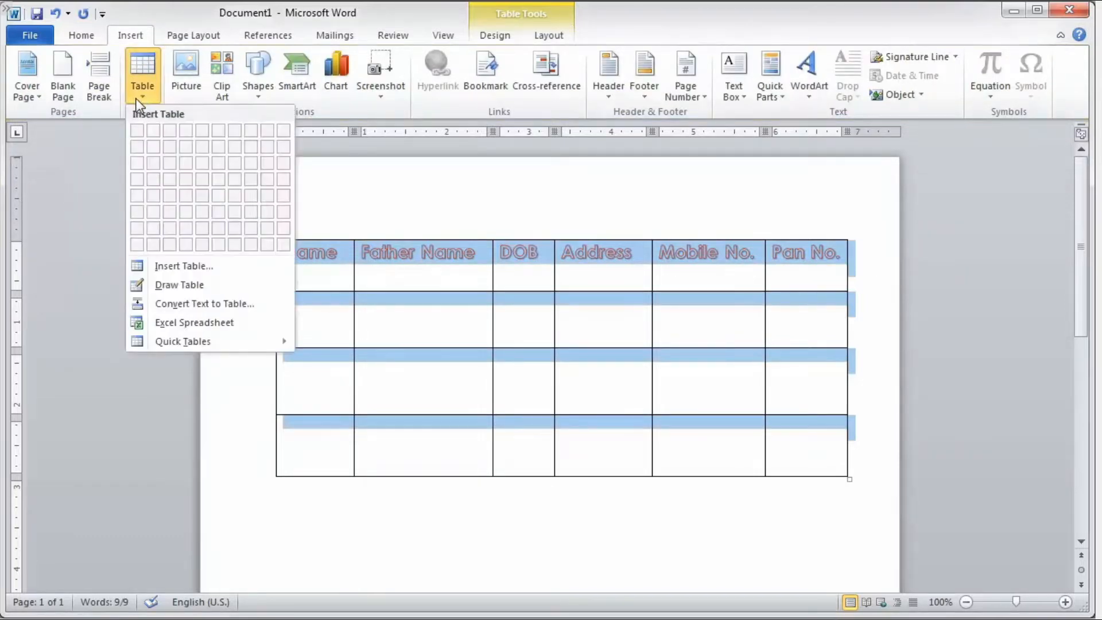
{"action": "mouse_move", "coordinate": [145, 340]}
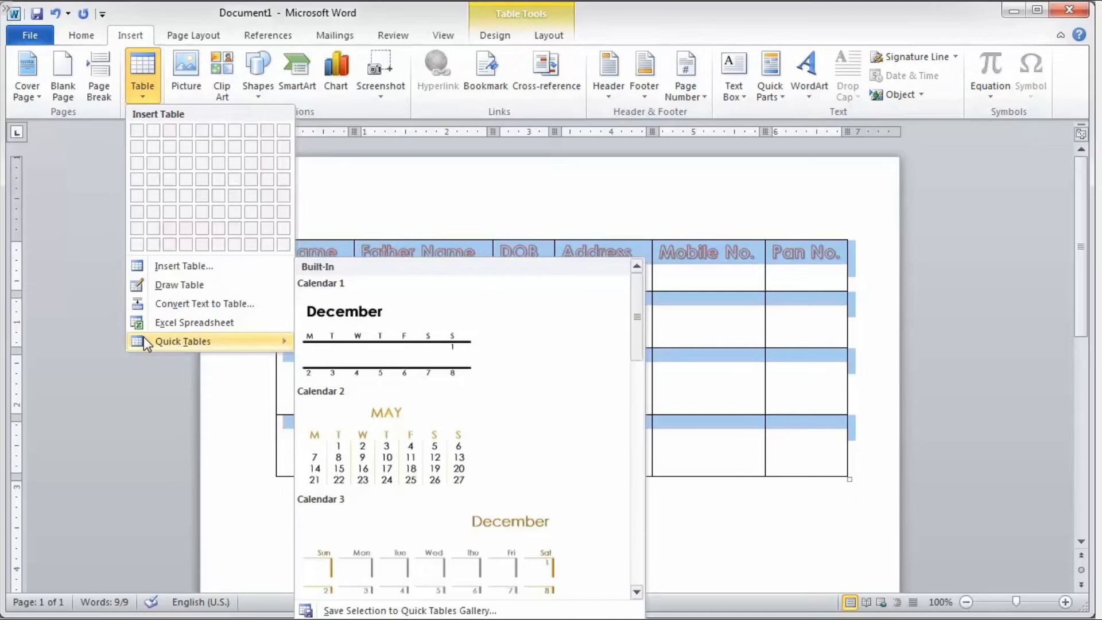
{"action": "left_click", "coordinate": [351, 612]}
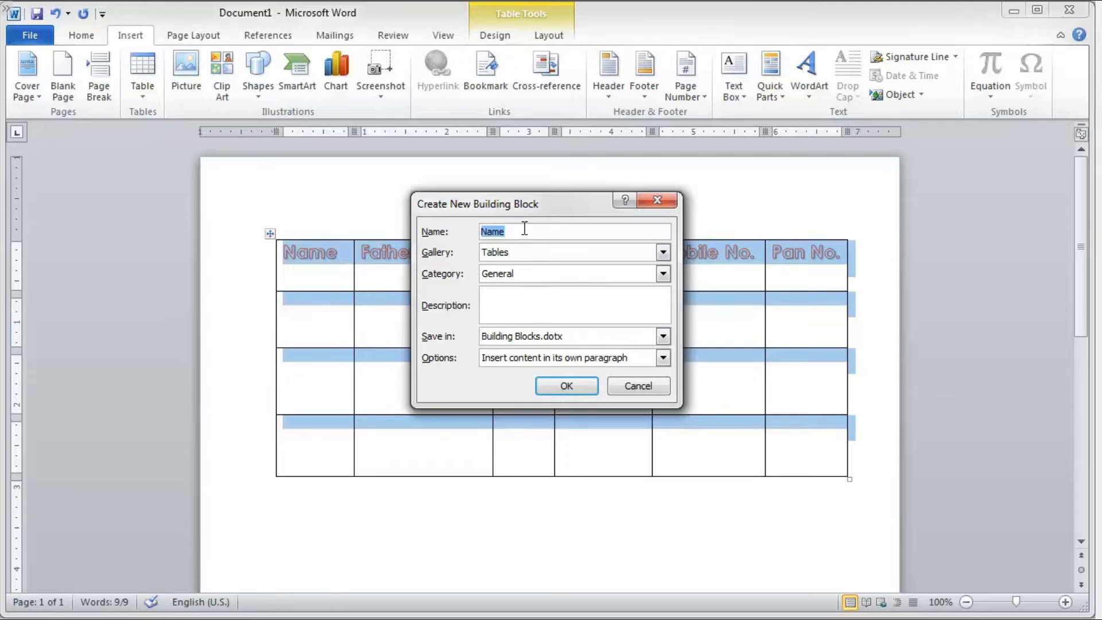
{"action": "left_click_drag", "start_coordinate": [524, 228], "coordinate": [459, 235]}
{"action": "type", "text": "Table New"}
- Assign the building block to the Tables gallery and Built-In category, with the description "New Table"
{"action": "left_click", "coordinate": [661, 252]}
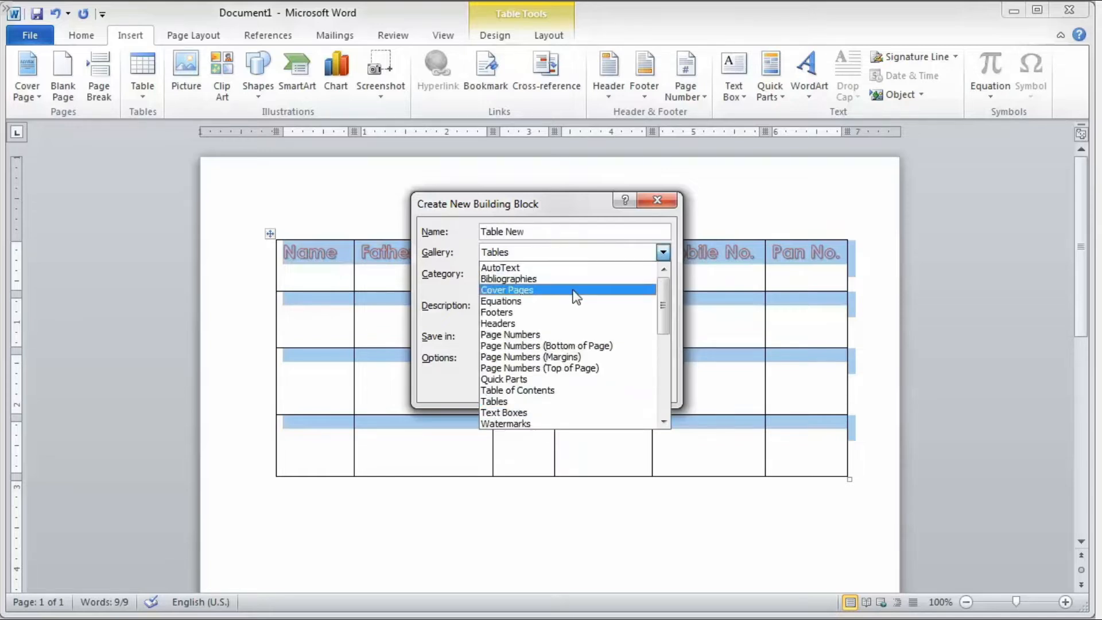
{"action": "left_click", "coordinate": [597, 248]}
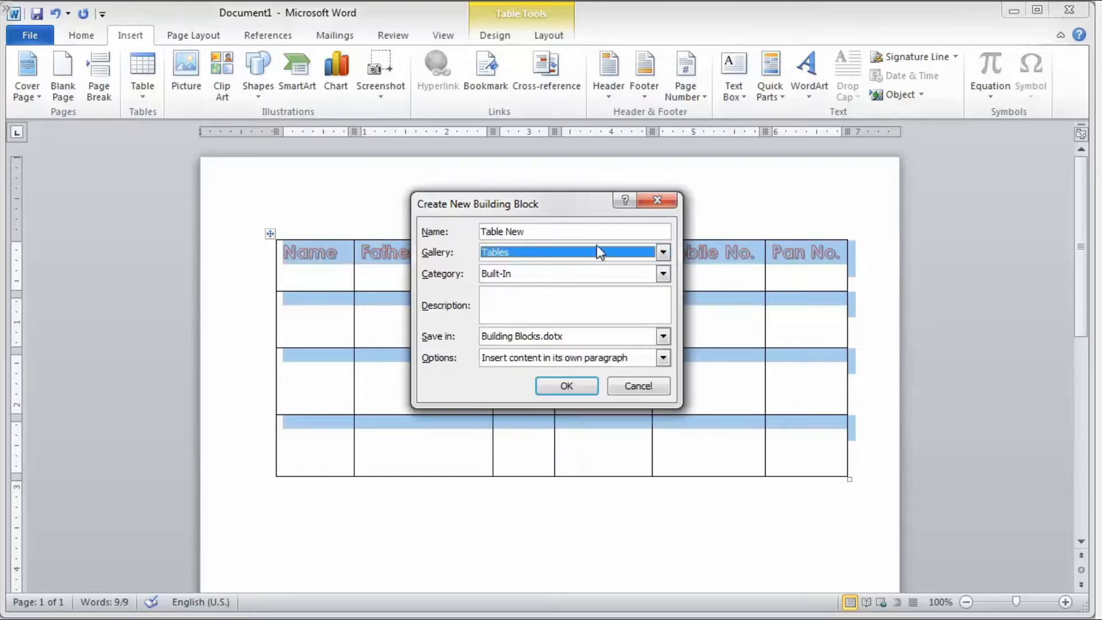
{"action": "left_click", "coordinate": [561, 273]}
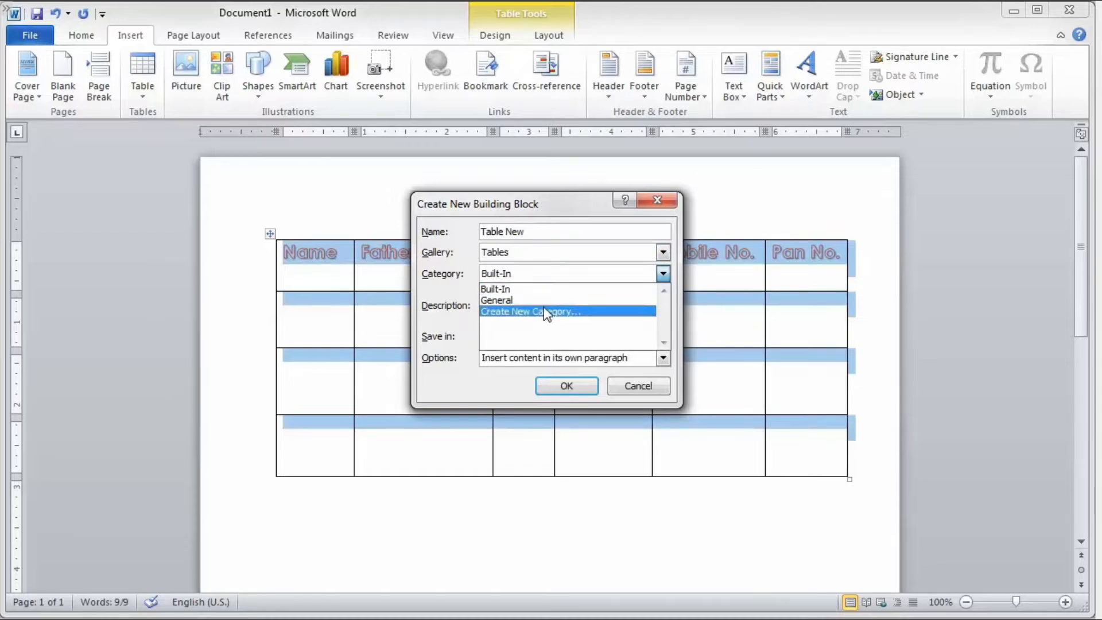
{"action": "left_click", "coordinate": [542, 291]}
{"action": "left_click", "coordinate": [563, 295]}
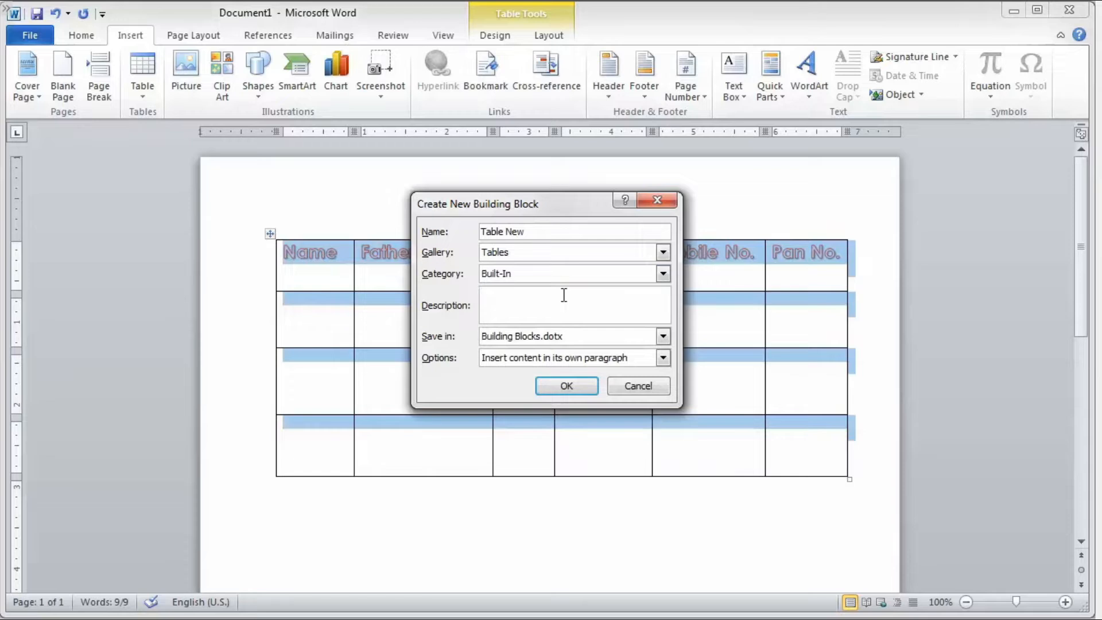
{"action": "type", "text": "New Table"}
- Save the building block in Building Blocks.dotx with the option to insert content in its own paragraph
{"action": "left_click", "coordinate": [663, 337]}
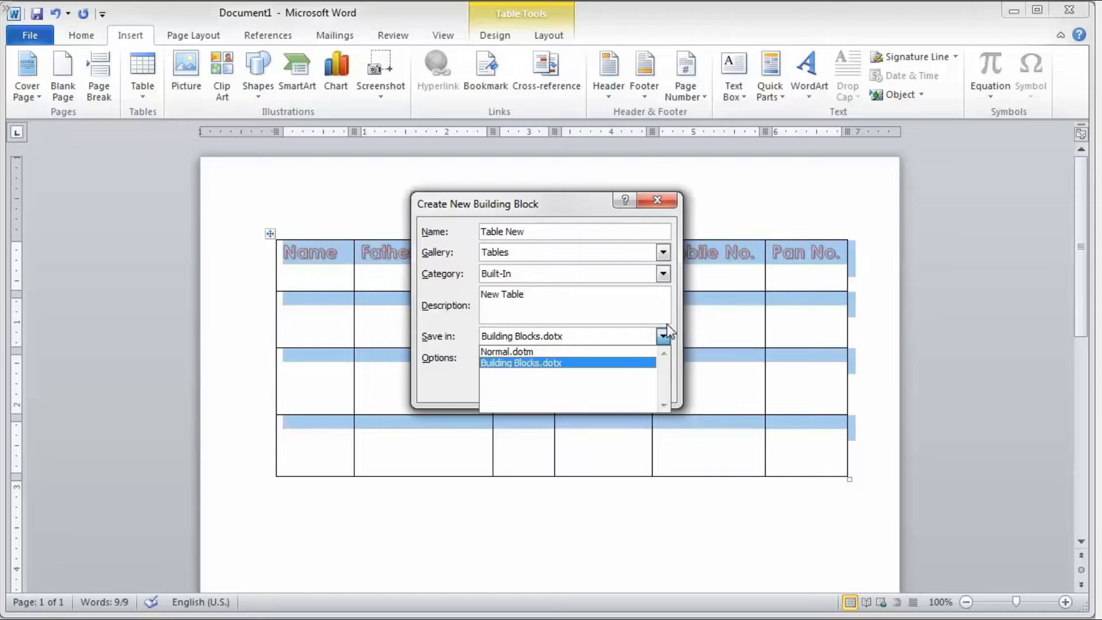
{"action": "left_click", "coordinate": [616, 363]}
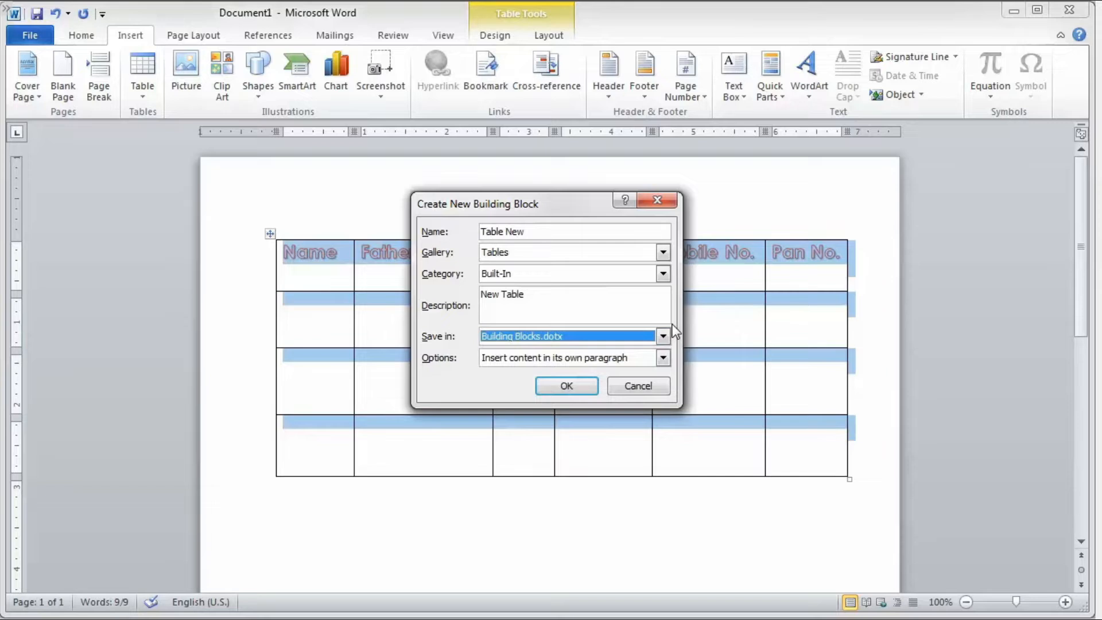
{"action": "left_click", "coordinate": [663, 357]}
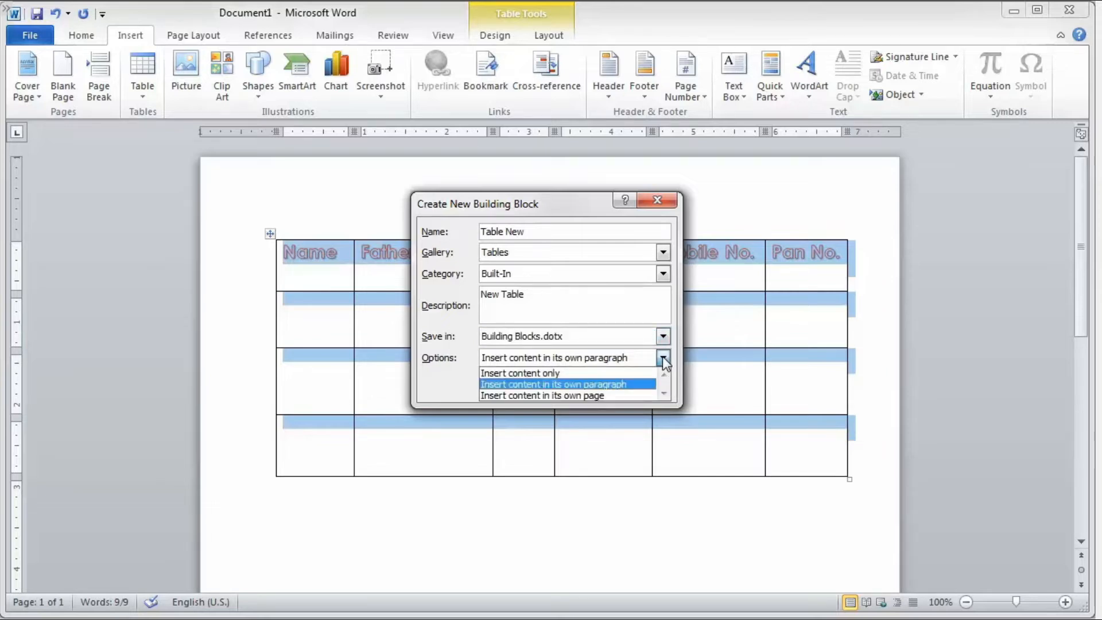
{"action": "left_click", "coordinate": [602, 384]}
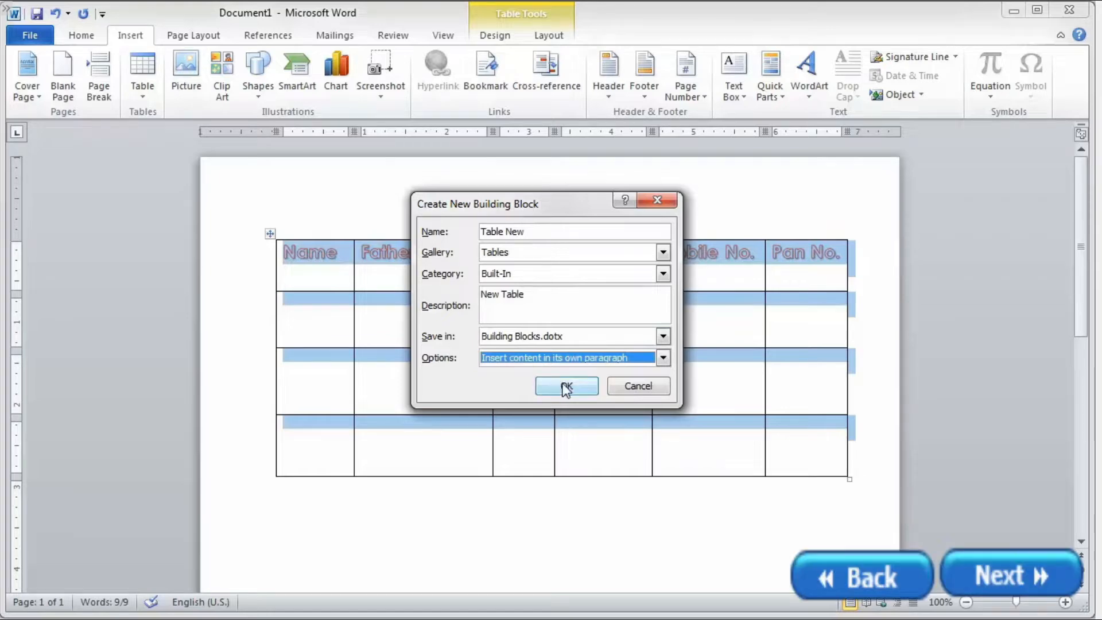
{"action": "left_click", "coordinate": [564, 386]}
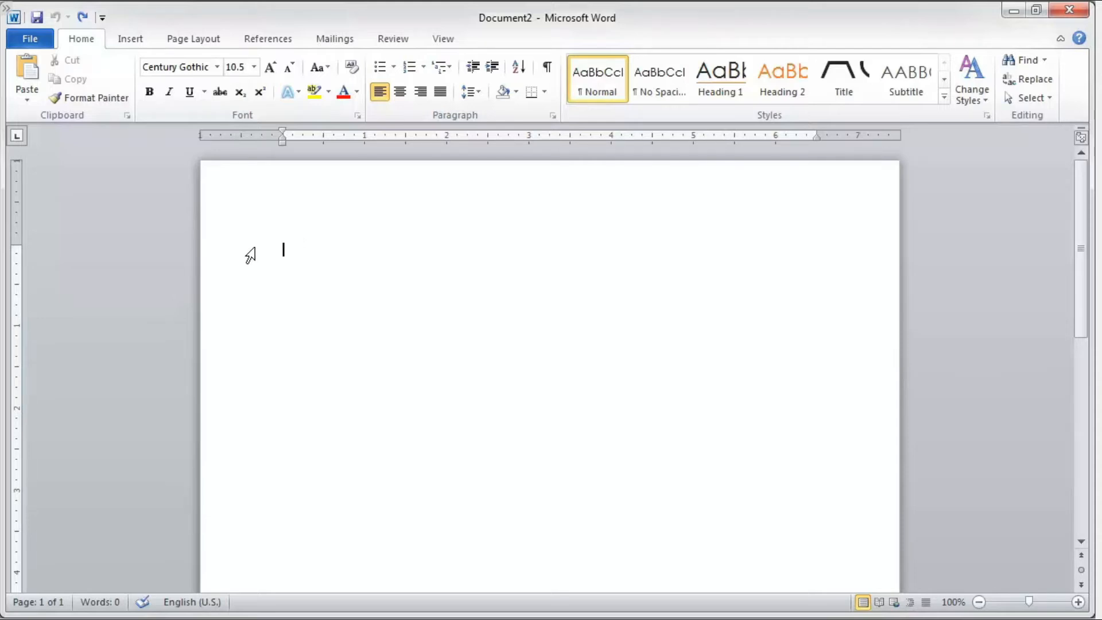
- Insert an Alternating Flow SmartArt graphic from the Process category into the blank document
{"action": "left_click", "coordinate": [131, 39]}
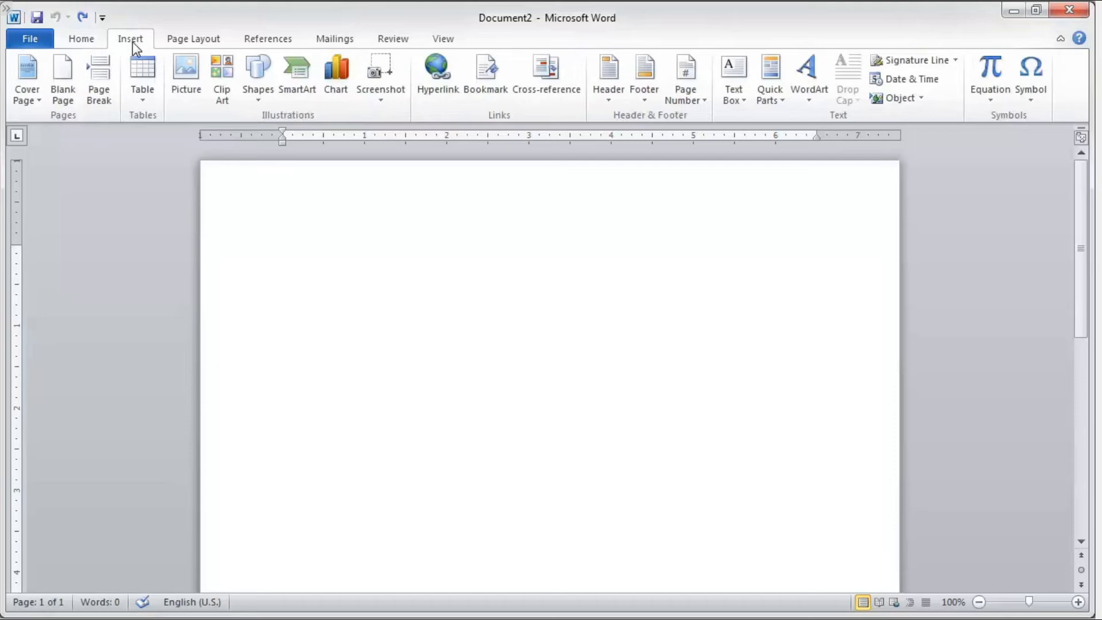
{"action": "left_click", "coordinate": [298, 98]}
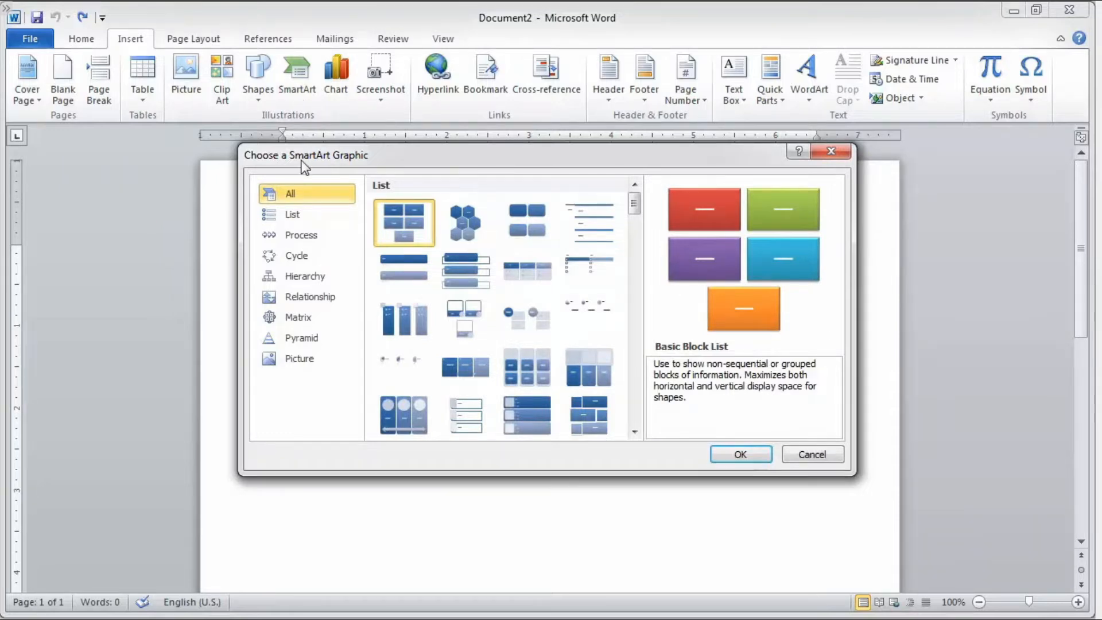
{"action": "left_click", "coordinate": [290, 231]}
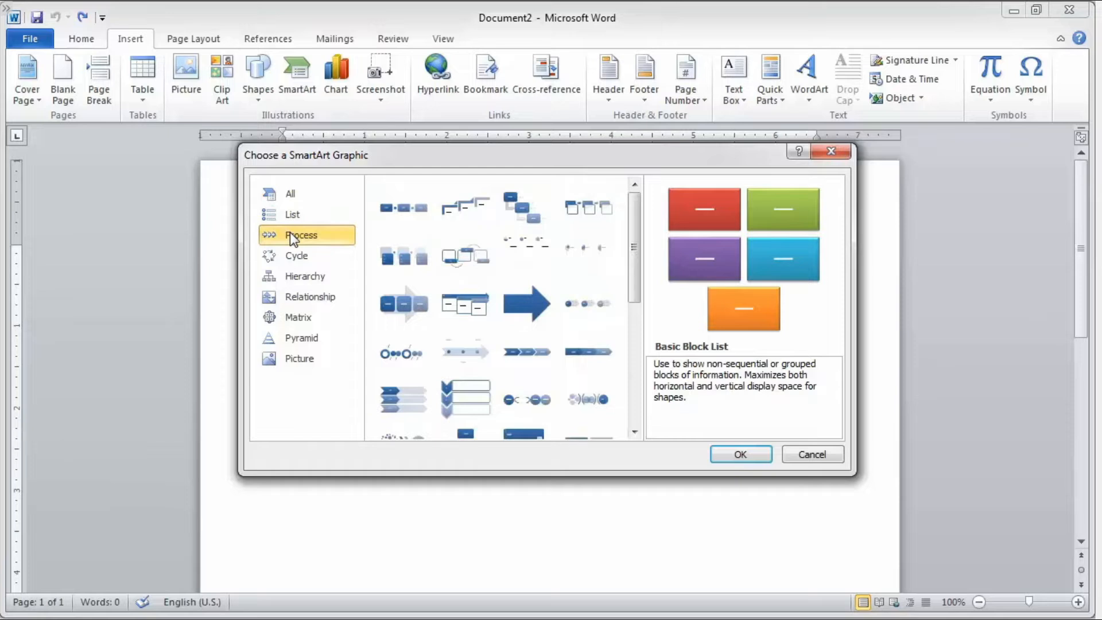
{"action": "left_click", "coordinate": [476, 256]}
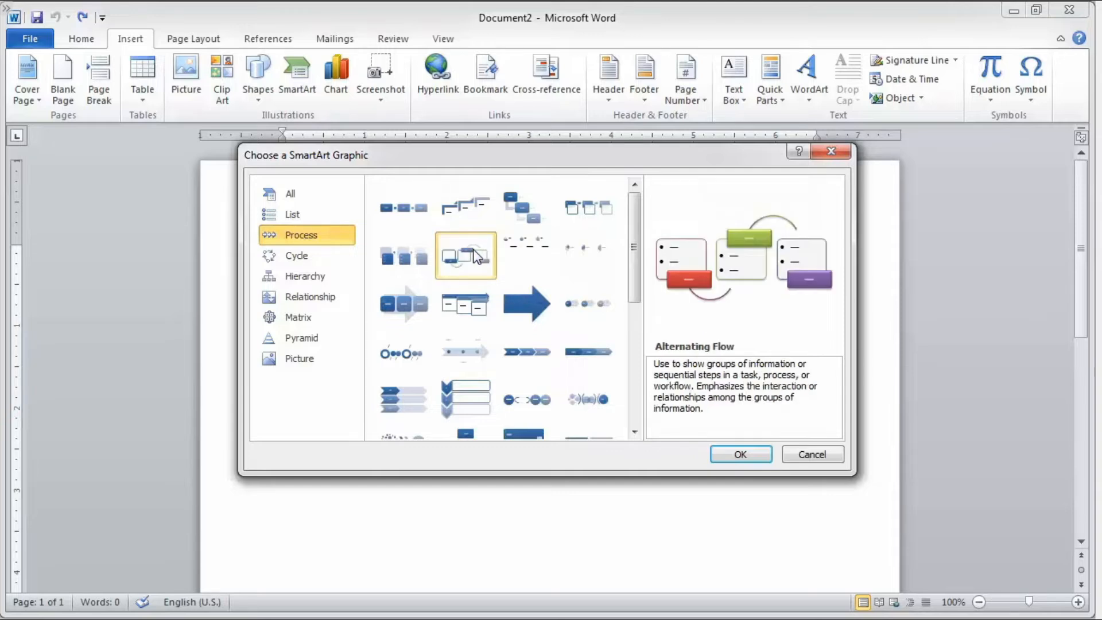
{"action": "left_click", "coordinate": [735, 457]}
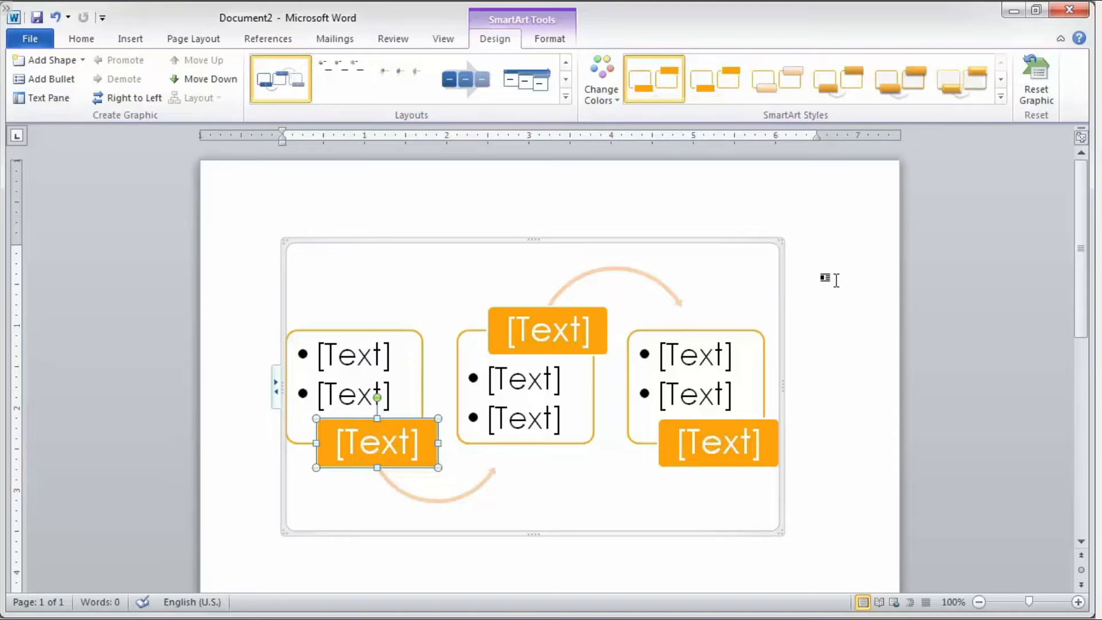
- Insert a Basic Block List SmartArt graphic above the "Demonstration" text
{"action": "left_click", "coordinate": [703, 428]}
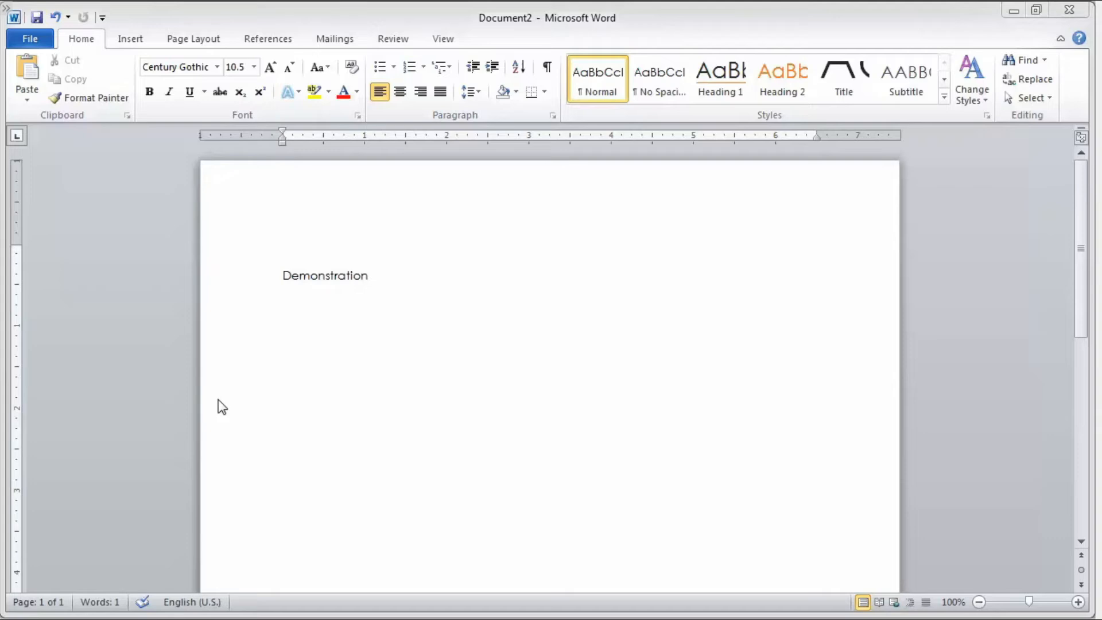
{"action": "left_click", "coordinate": [285, 258]}
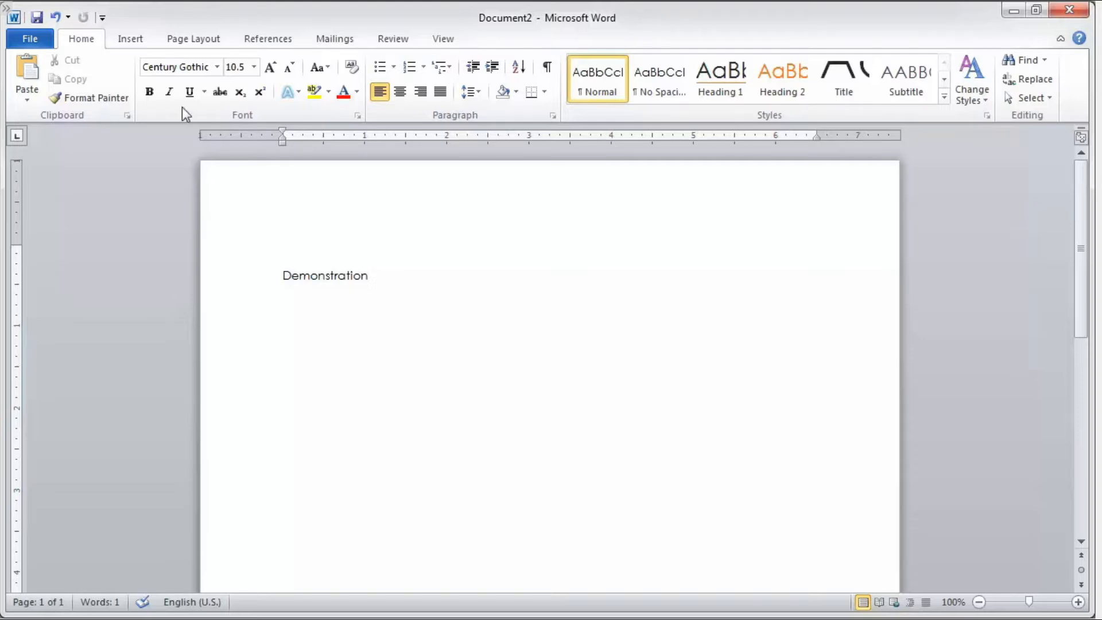
{"action": "left_click", "coordinate": [132, 40]}
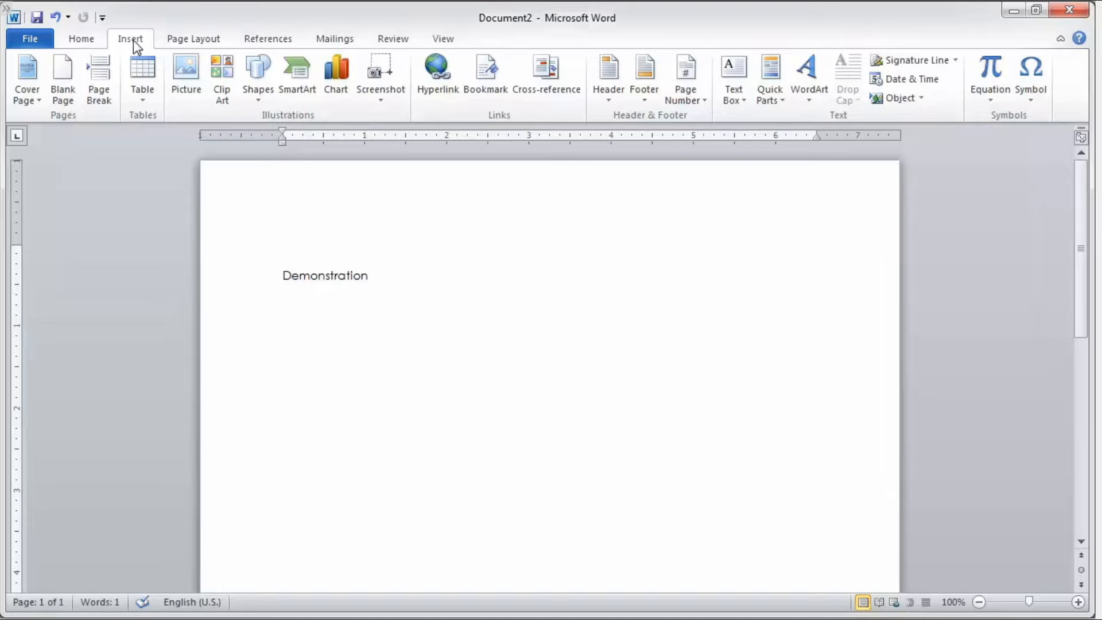
{"action": "left_click", "coordinate": [309, 80]}
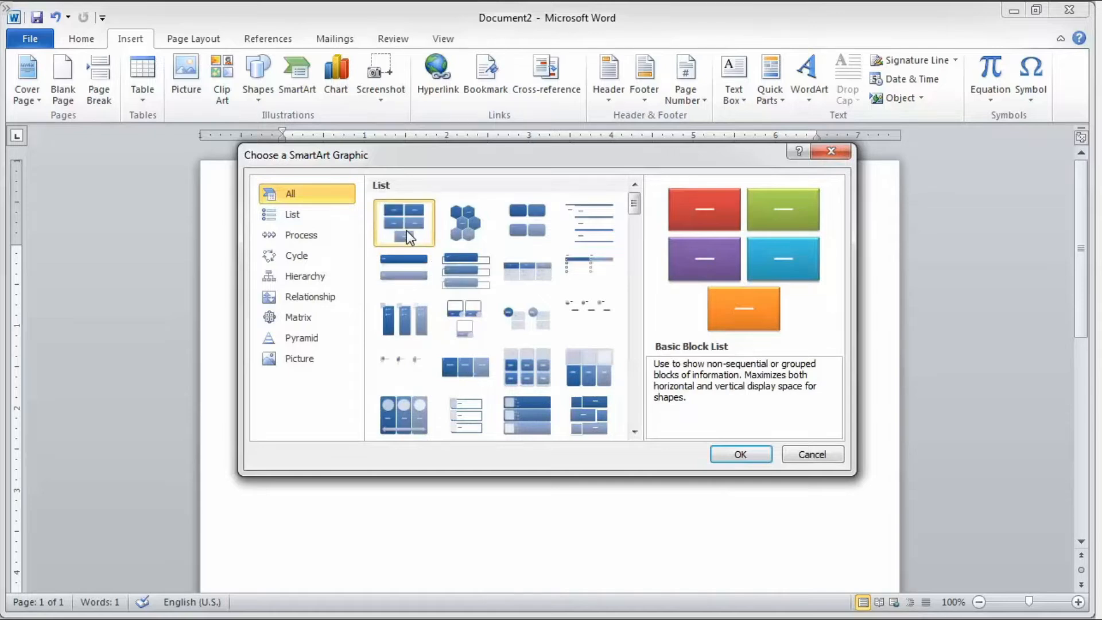
{"action": "left_click", "coordinate": [737, 455]}
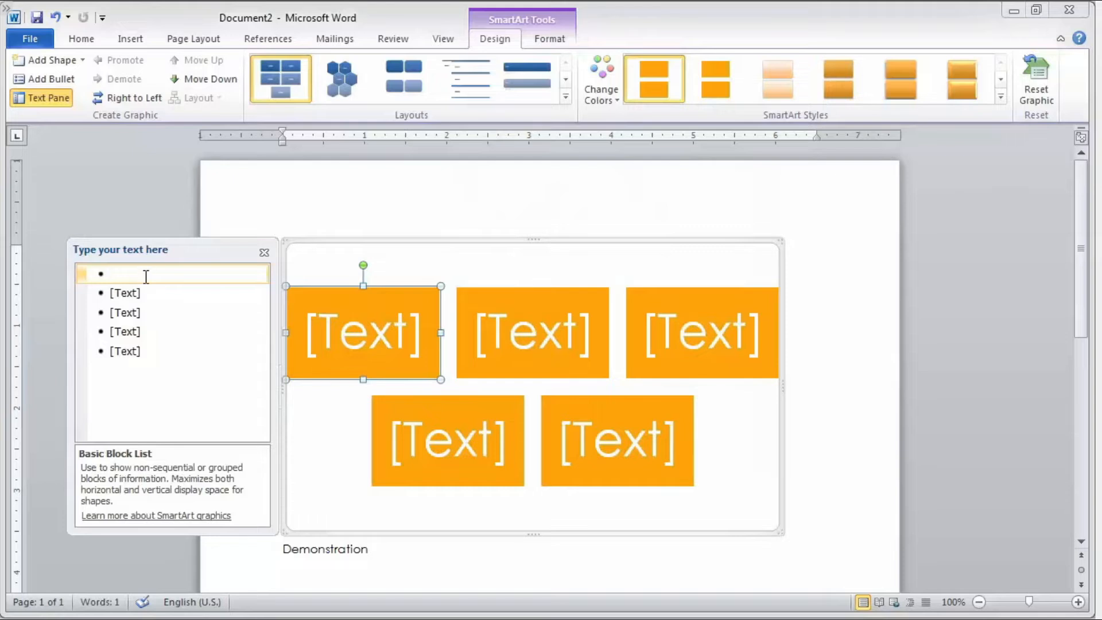
- Label the first SmartArt block "Demo" and fill the second with the word "Demonstration" copied from the document
{"action": "type", "text": "Demo"}
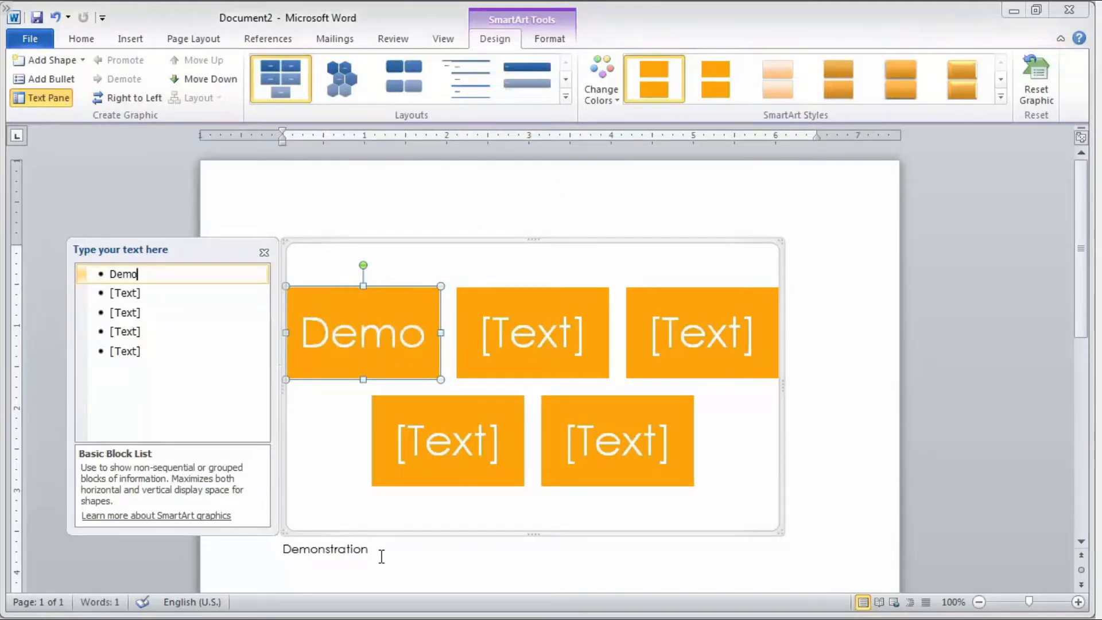
{"action": "left_click_drag", "start_coordinate": [367, 550], "coordinate": [281, 549]}
{"action": "key", "text": "ctrl+c"}
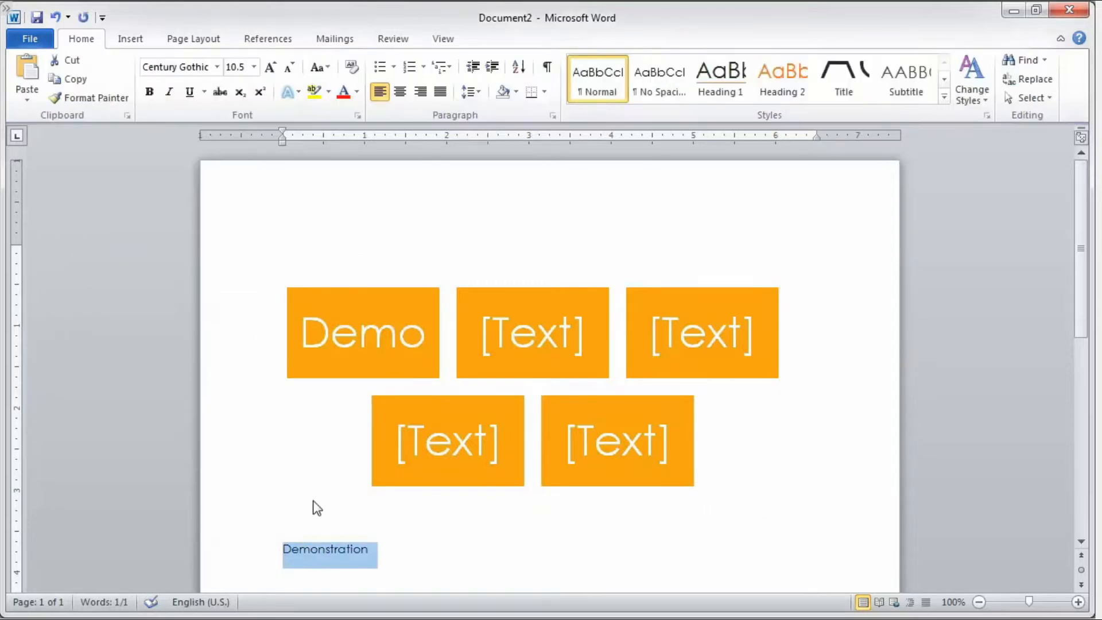
{"action": "left_click", "coordinate": [336, 381]}
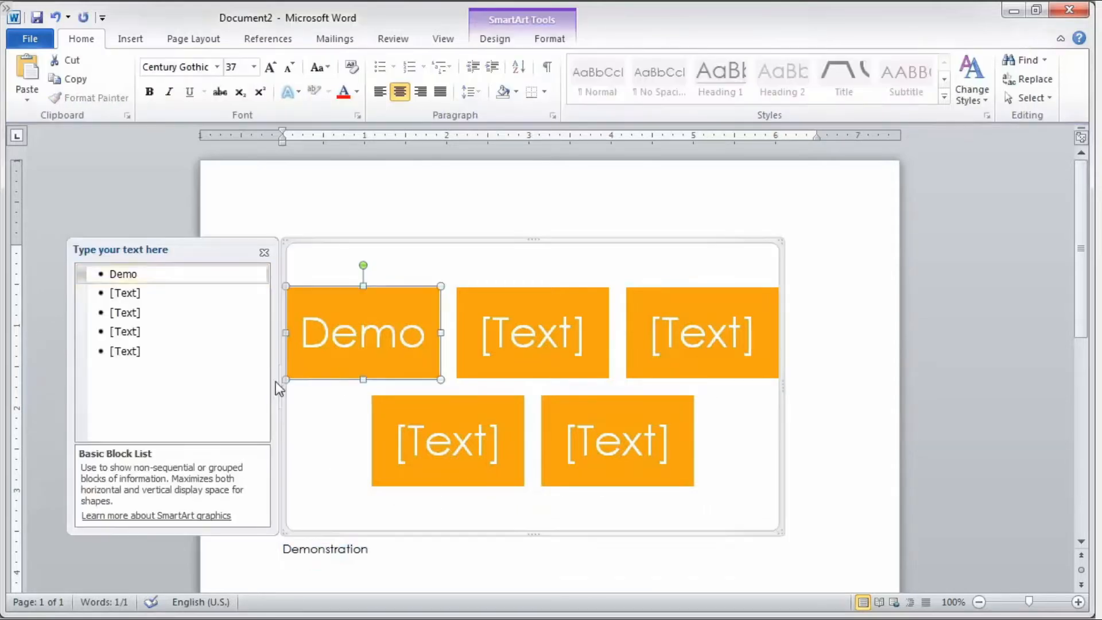
{"action": "left_click", "coordinate": [159, 293]}
{"action": "key", "text": "ctrl+v"}
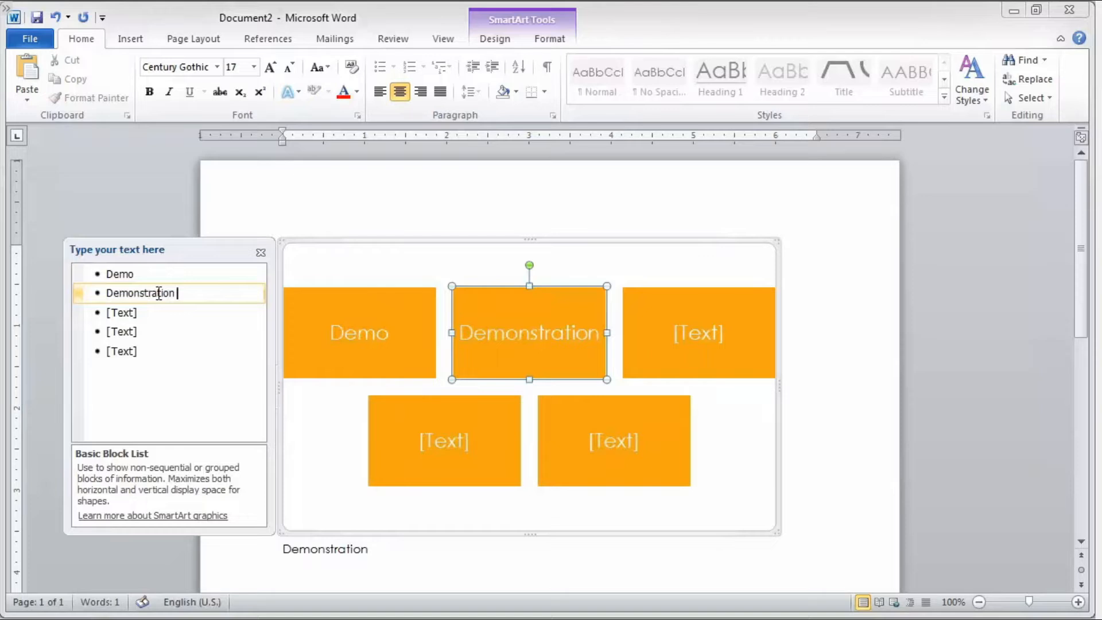
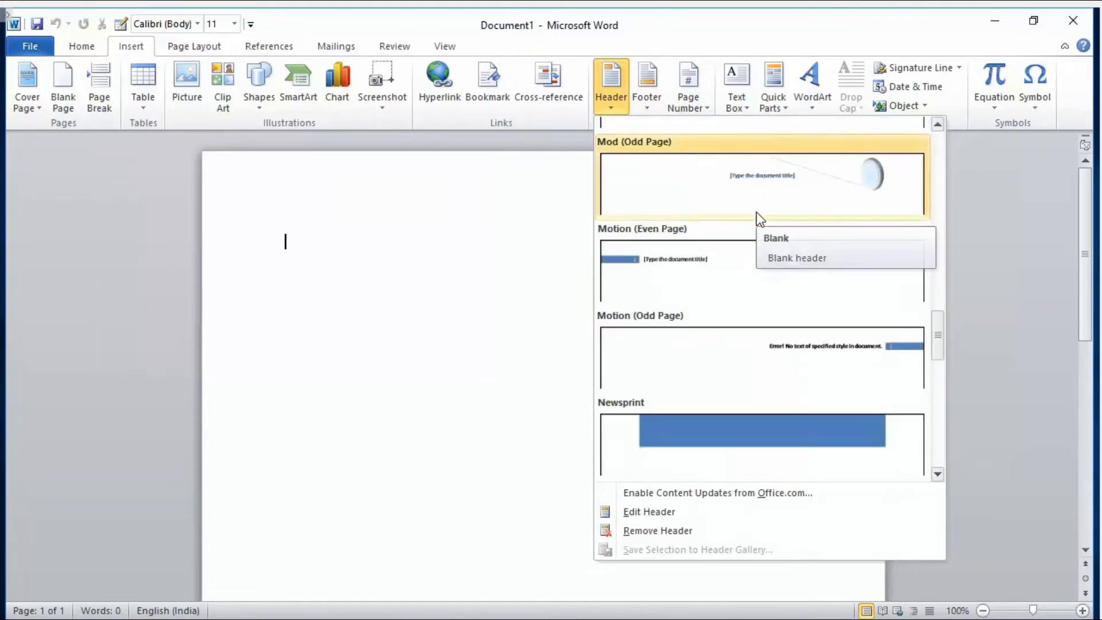
- Insert the built-in Motion (Even Page) header into the blank document
{"action": "left_click", "coordinate": [756, 290]}
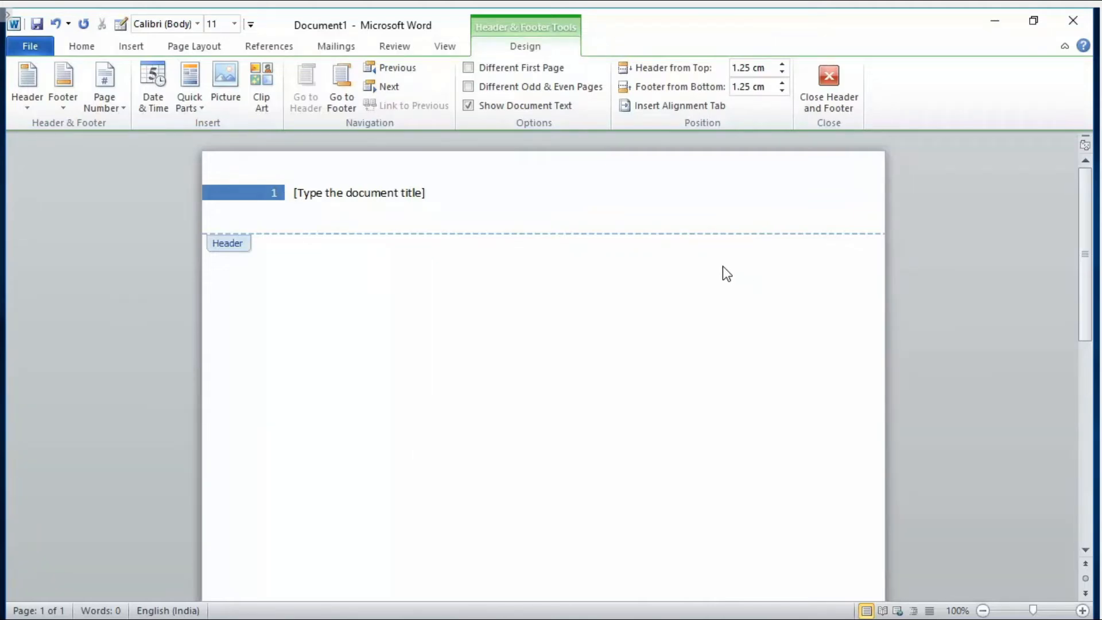
{"action": "scroll", "coordinate": [566, 230], "scroll_direction": "down", "scroll_amount": 3}
{"action": "scroll", "coordinate": [566, 242], "scroll_direction": "down", "scroll_amount": 5}
{"action": "scroll", "coordinate": [564, 253], "scroll_direction": "up", "scroll_amount": 10}
- Apply the gray gradient WordArt style from the third row of styles to the header's document title placeholder
{"action": "left_click", "coordinate": [359, 194]}
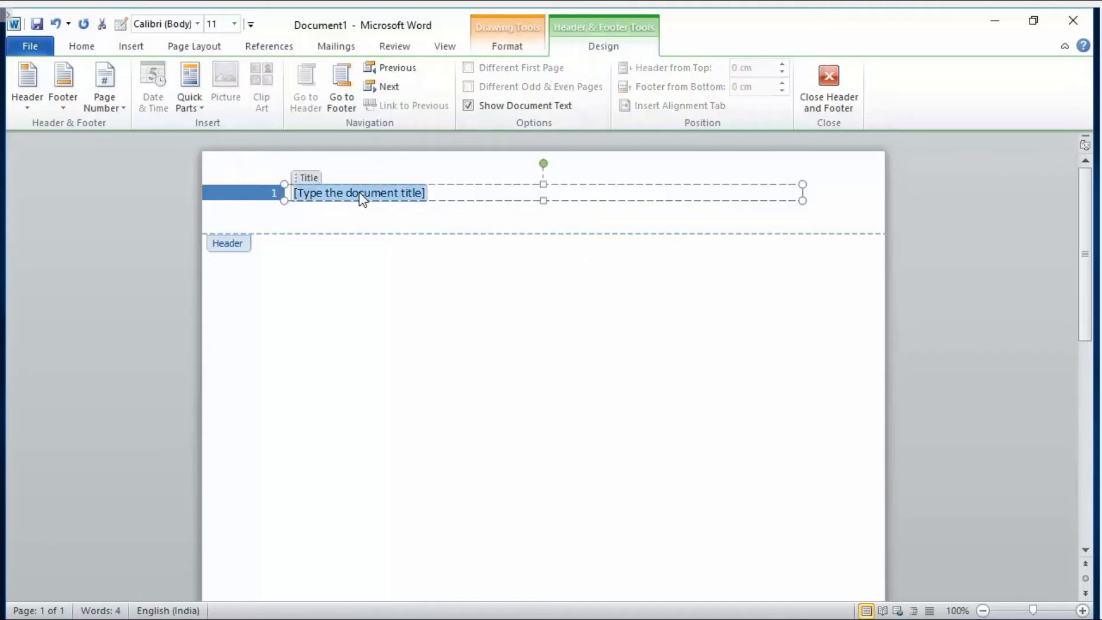
{"action": "left_click", "coordinate": [507, 46]}
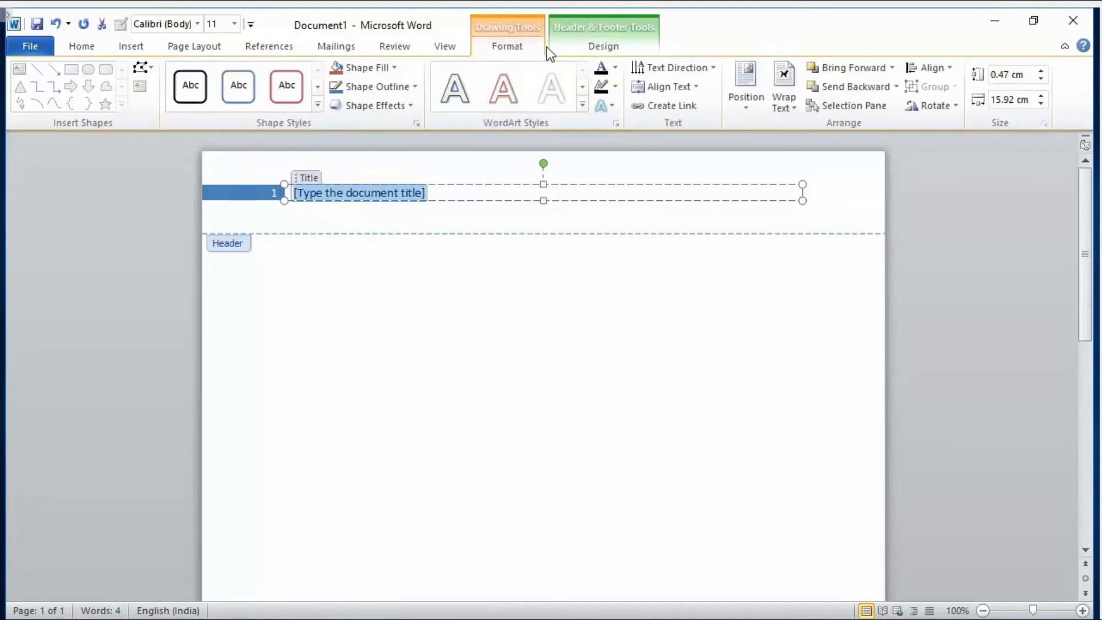
{"action": "left_click", "coordinate": [581, 105]}
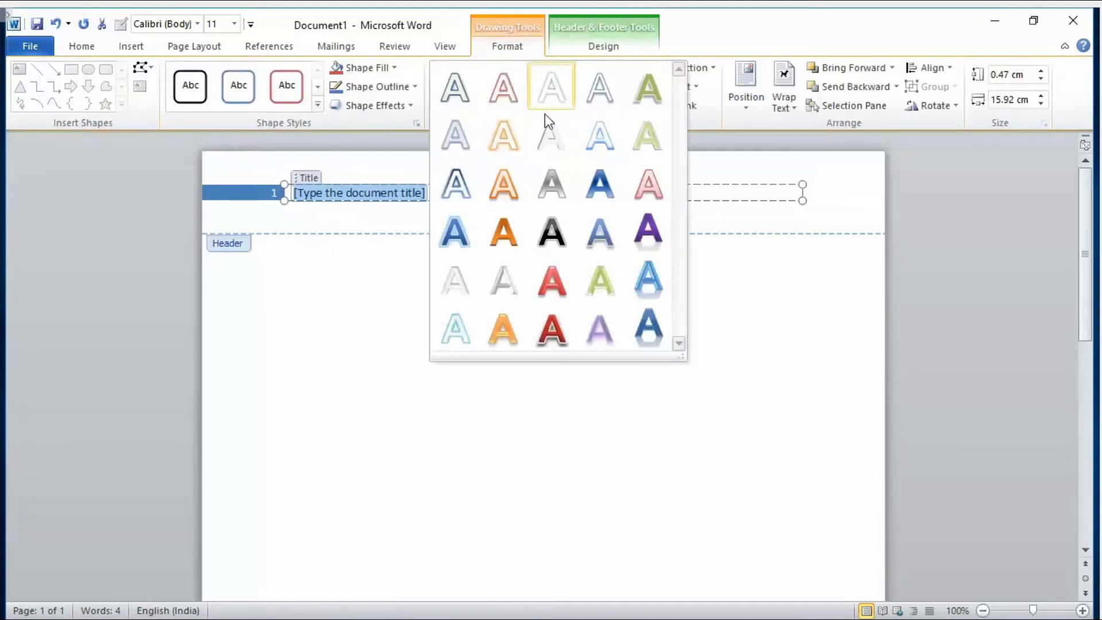
{"action": "left_click", "coordinate": [567, 192]}
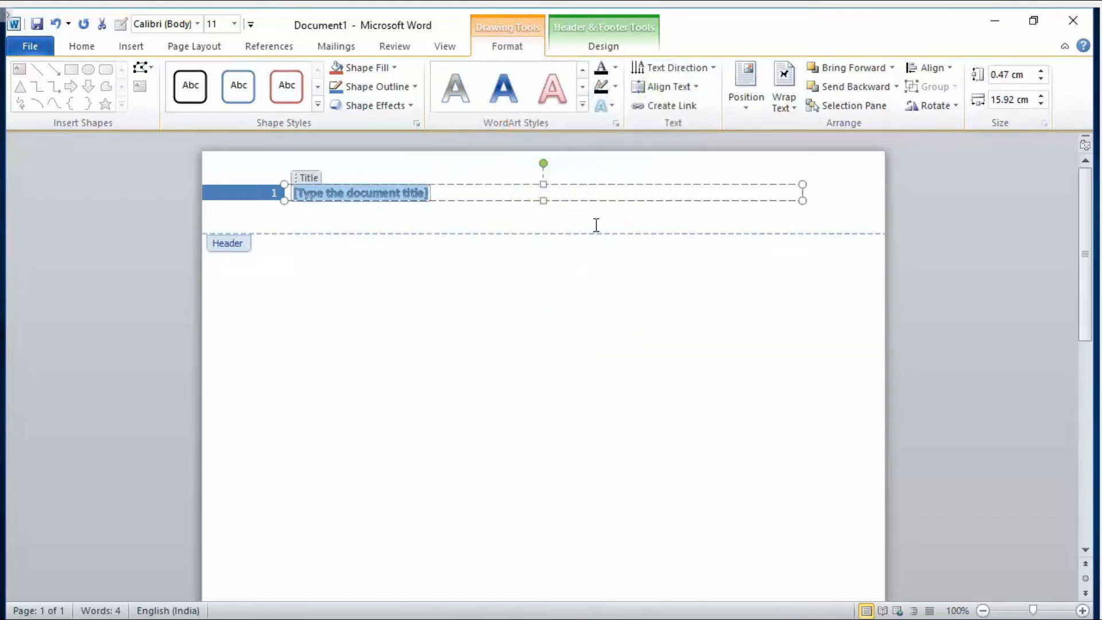
- Replace the current header with another built-in header design
{"action": "left_click", "coordinate": [597, 52]}
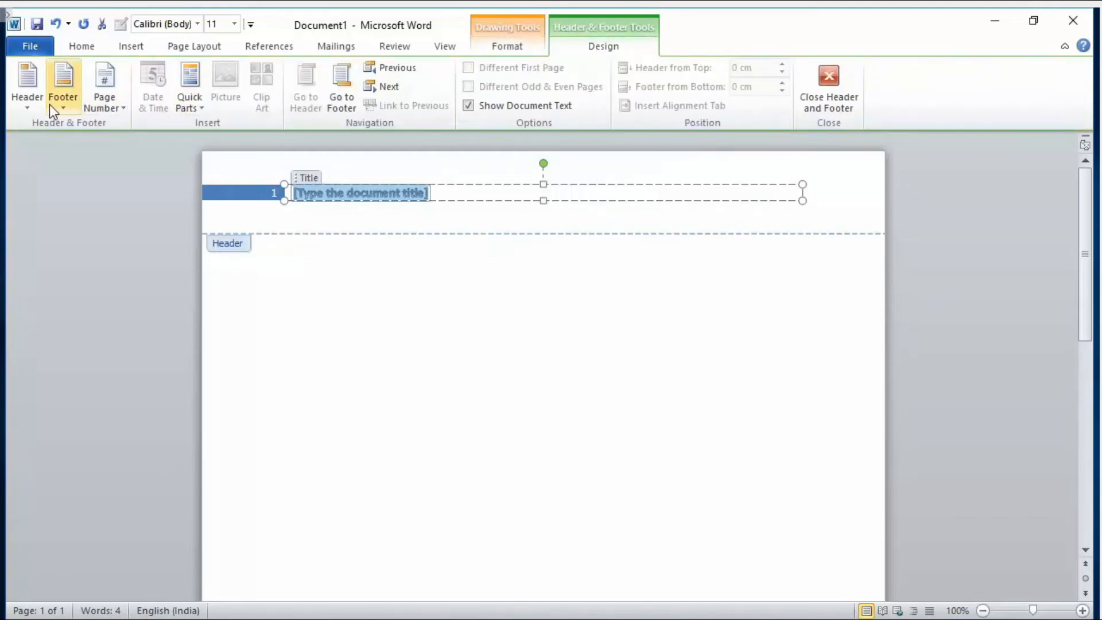
{"action": "left_click", "coordinate": [24, 100]}
{"action": "left_click", "coordinate": [102, 353]}
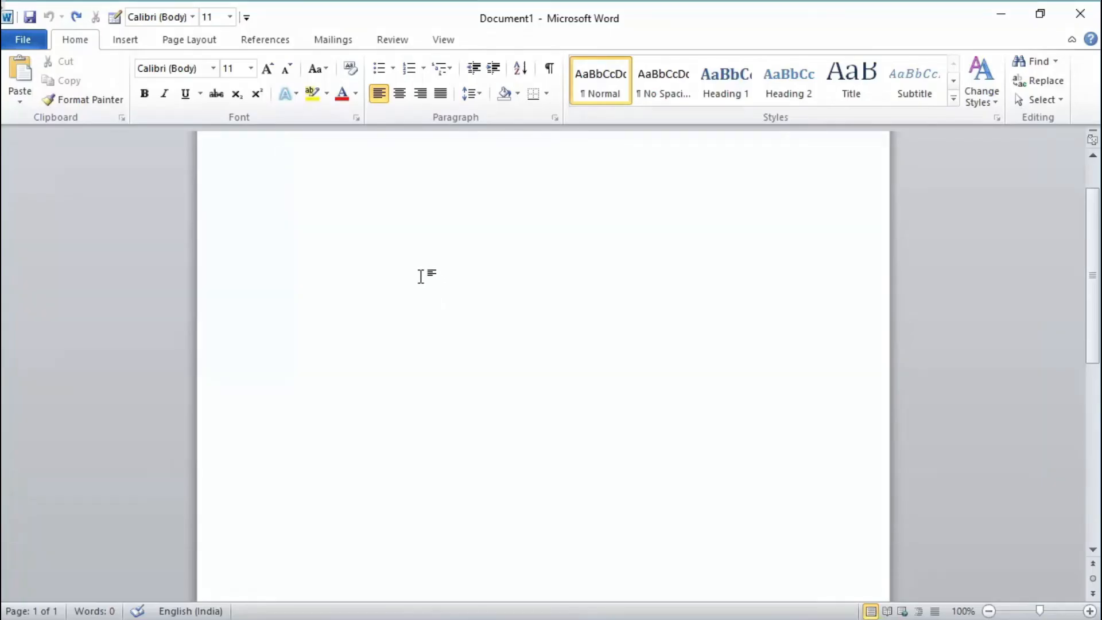
- Start editing the page footer and insert the picture "demo" from the Saved Pictures folder into it
{"action": "left_click", "coordinate": [126, 40]}
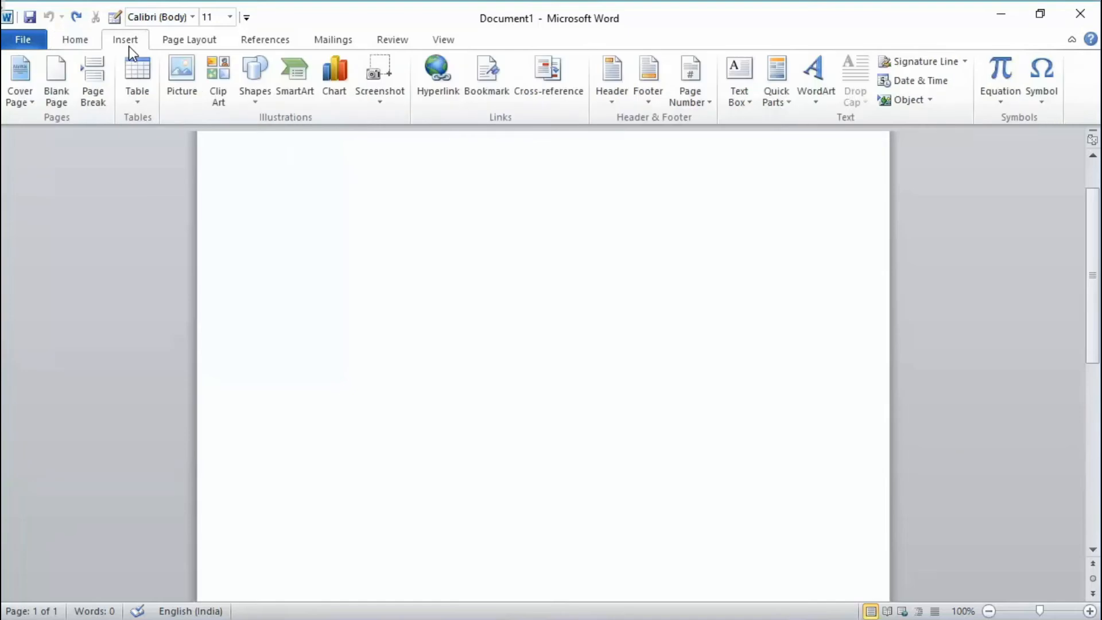
{"action": "left_click", "coordinate": [603, 92]}
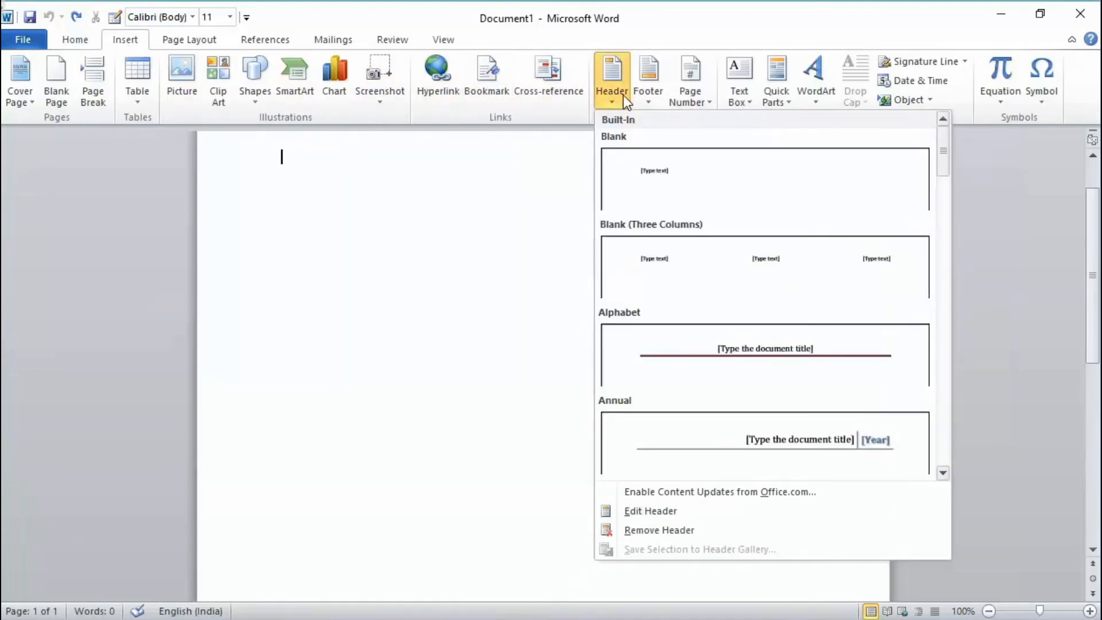
{"action": "left_click", "coordinate": [652, 91]}
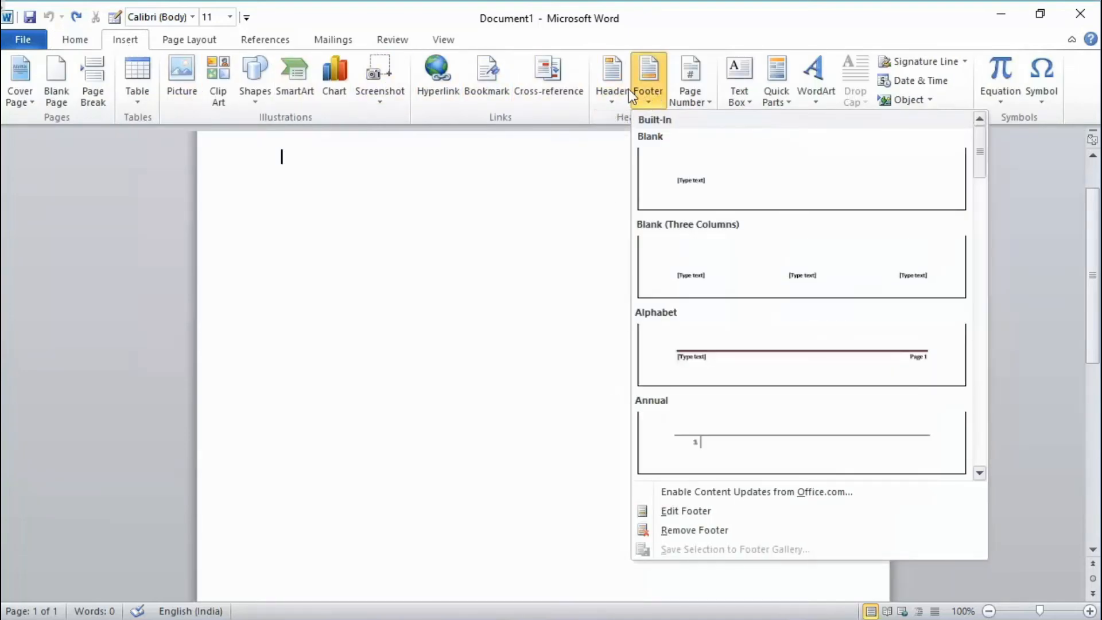
{"action": "left_click", "coordinate": [715, 513]}
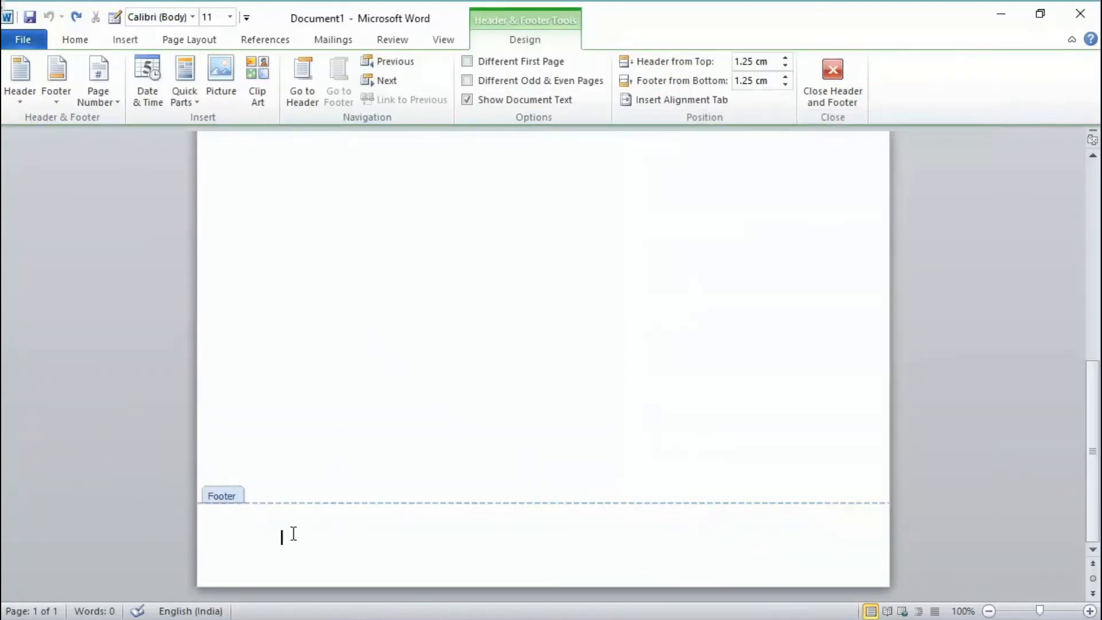
{"action": "left_click", "coordinate": [229, 88]}
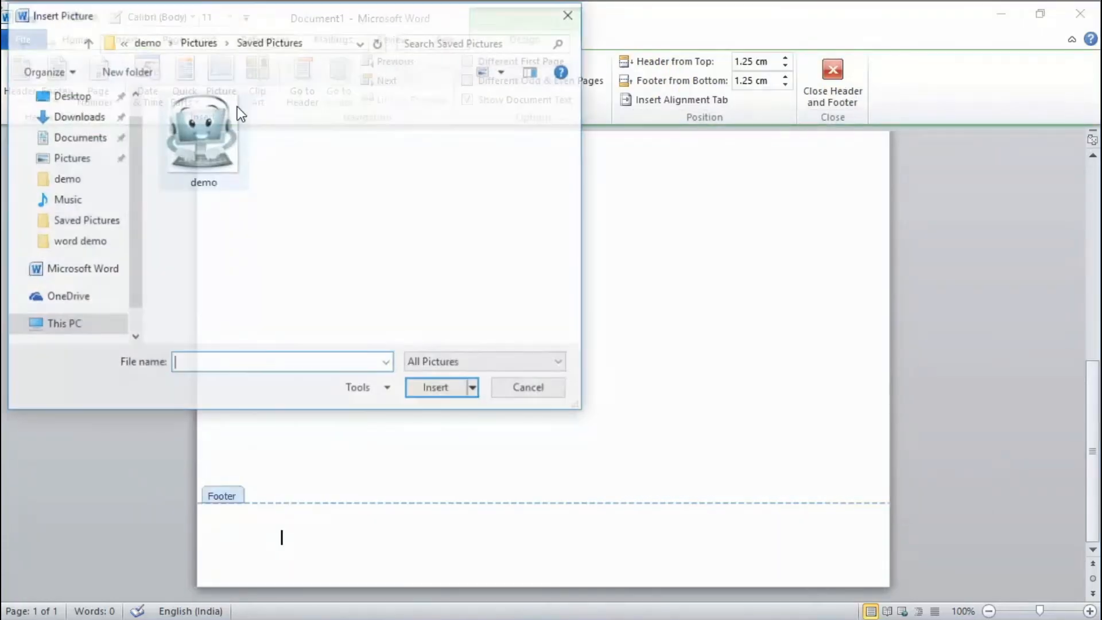
{"action": "left_click", "coordinate": [206, 152]}
{"action": "left_click", "coordinate": [442, 397]}
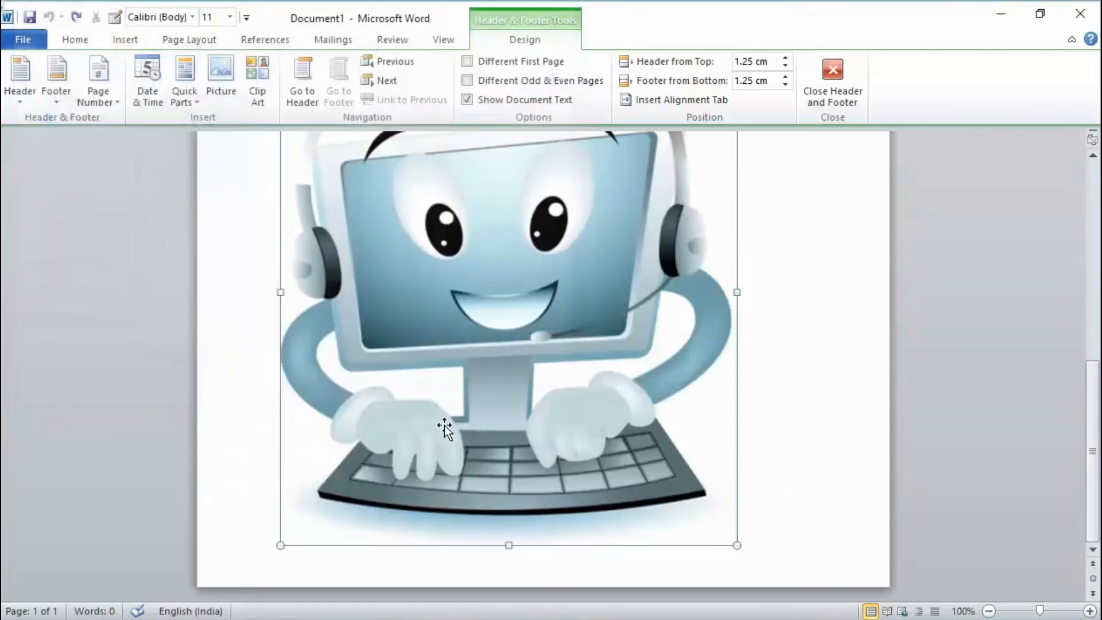
- Shrink the footer picture to about 1.48 cm high and 1.33 cm wide
{"action": "scroll", "coordinate": [395, 338], "scroll_direction": "up", "scroll_amount": 2}
{"action": "left_click_drag", "start_coordinate": [282, 164], "coordinate": [660, 597]}
{"action": "scroll", "coordinate": [441, 460], "scroll_direction": "down", "scroll_amount": 3}
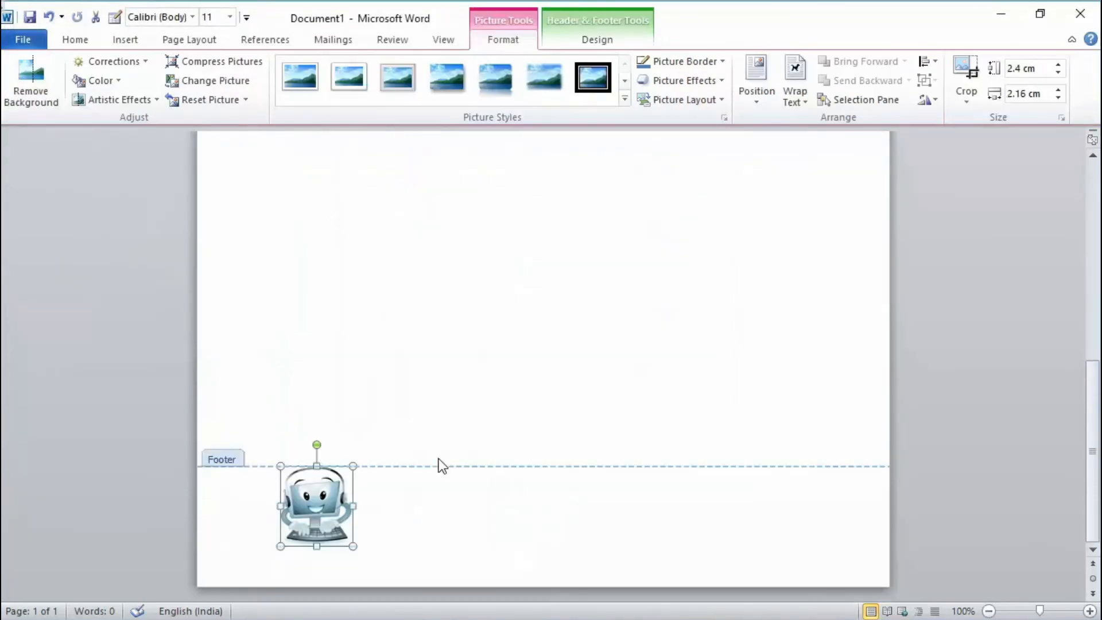
{"action": "left_click_drag", "start_coordinate": [276, 466], "coordinate": [308, 496]}
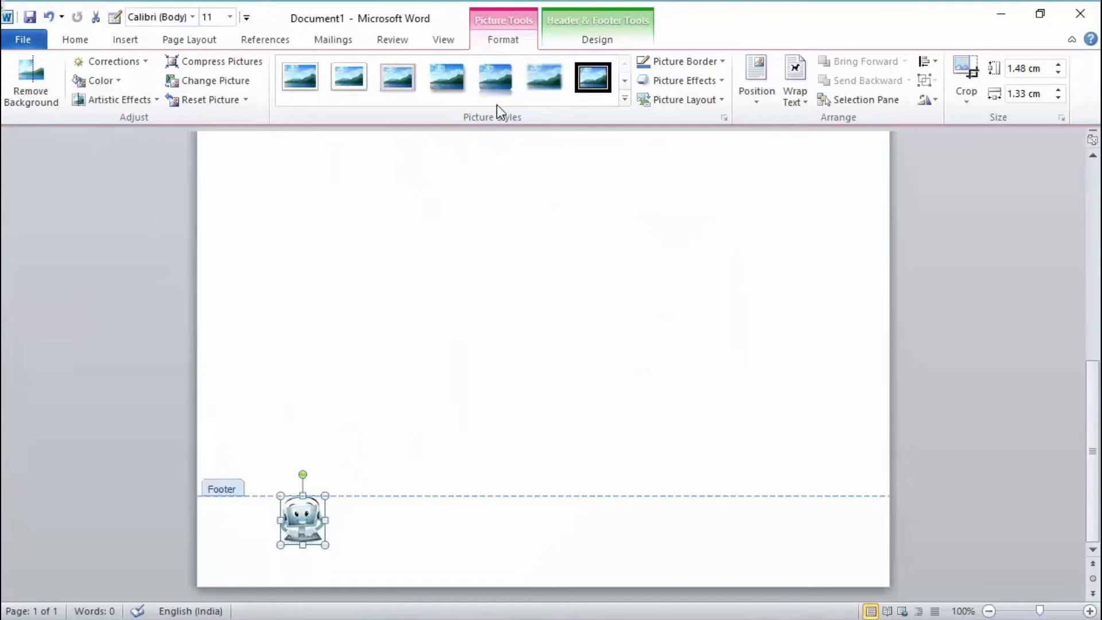
- Save the selected footer picture to the Footer Gallery as a building block named "myfooter"
{"action": "left_click", "coordinate": [583, 38]}
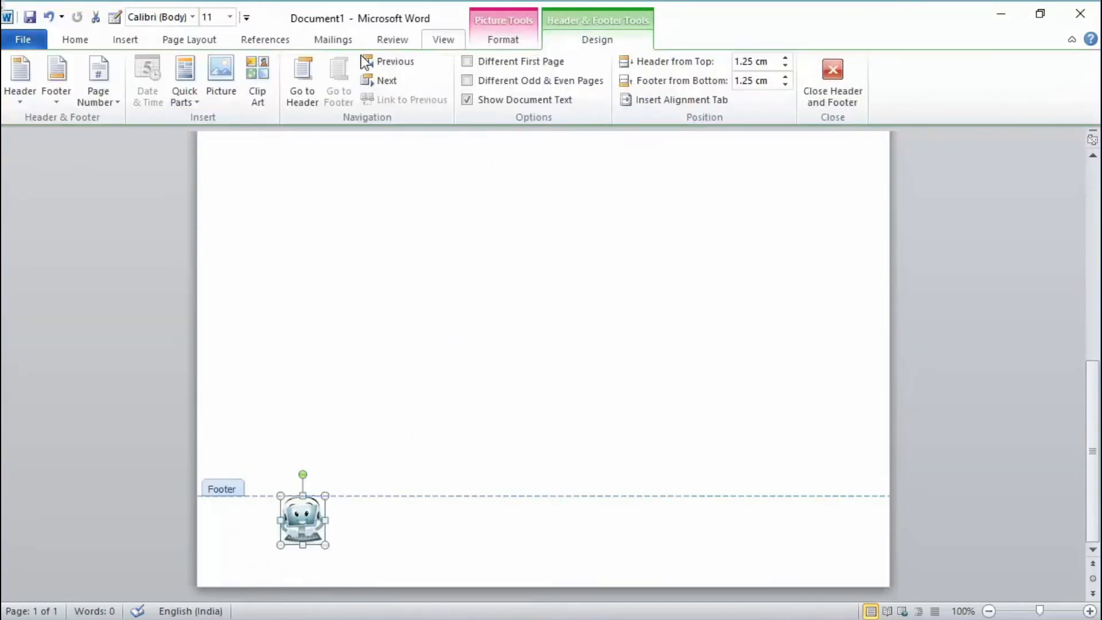
{"action": "left_click", "coordinate": [26, 106]}
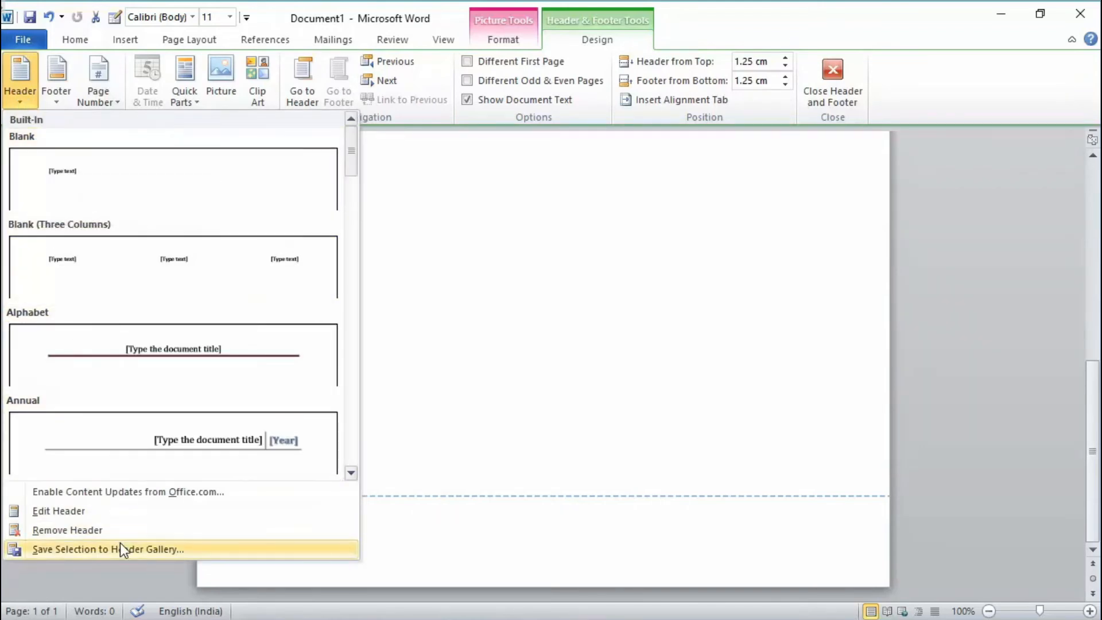
{"action": "left_click", "coordinate": [56, 81]}
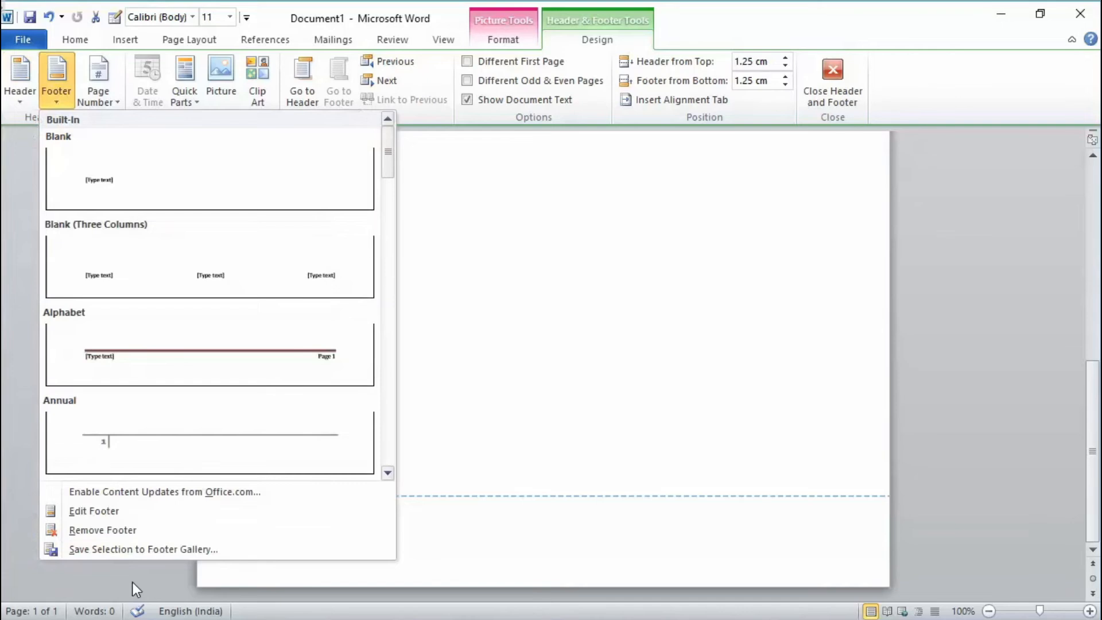
{"action": "left_click", "coordinate": [136, 550]}
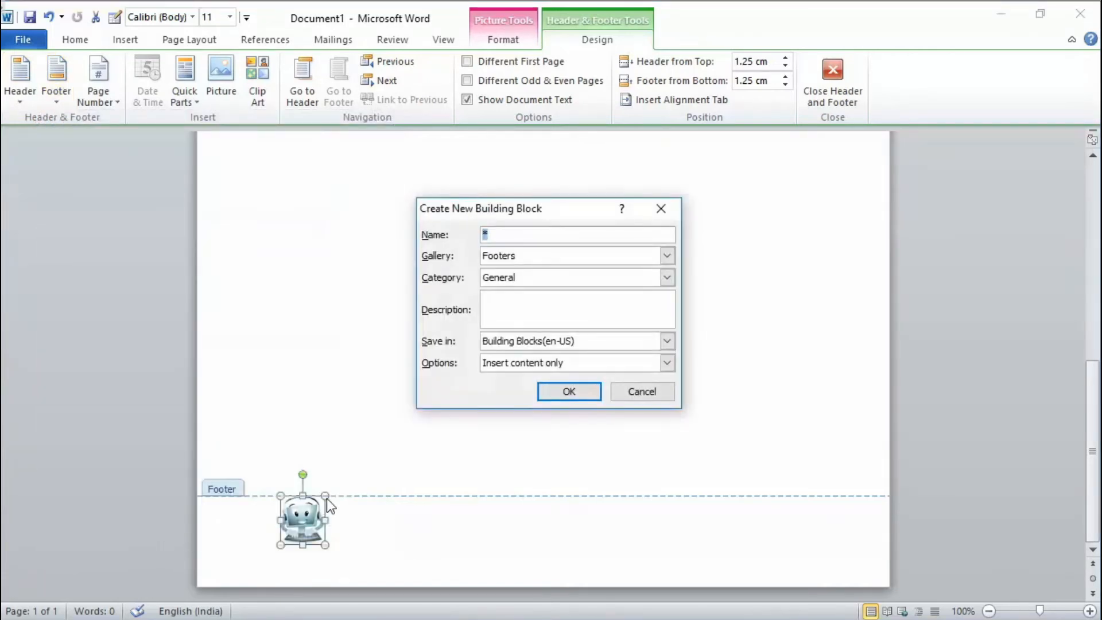
{"action": "type", "text": "myfooter"}
{"action": "key", "text": "Return"}
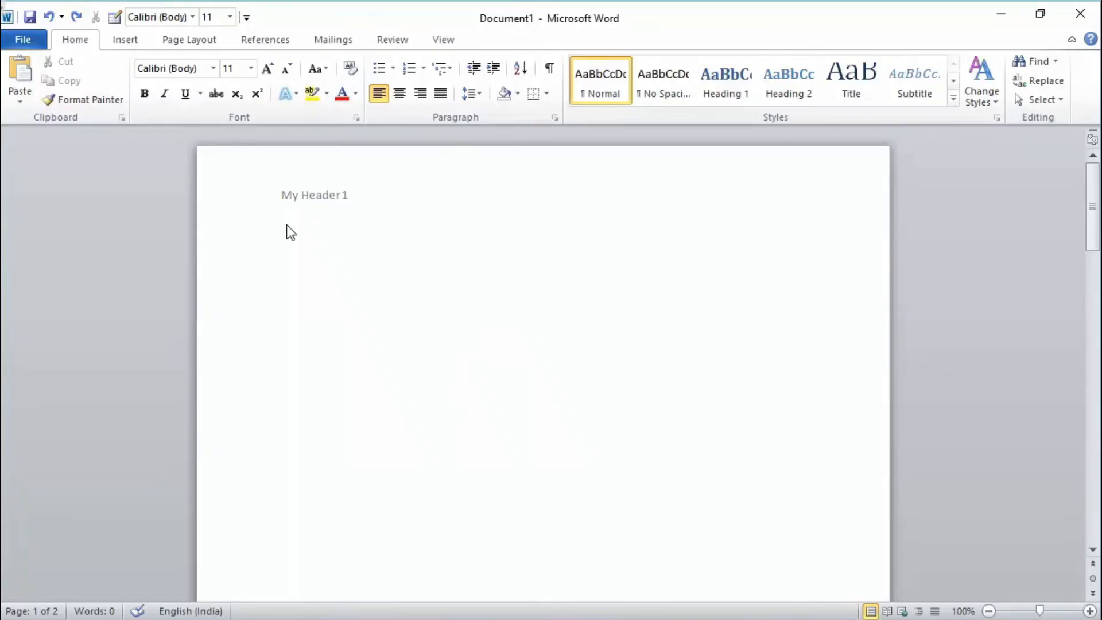
- Give the first page a different header with the text "First Page" and return to the document body
{"action": "left_click", "coordinate": [133, 43]}
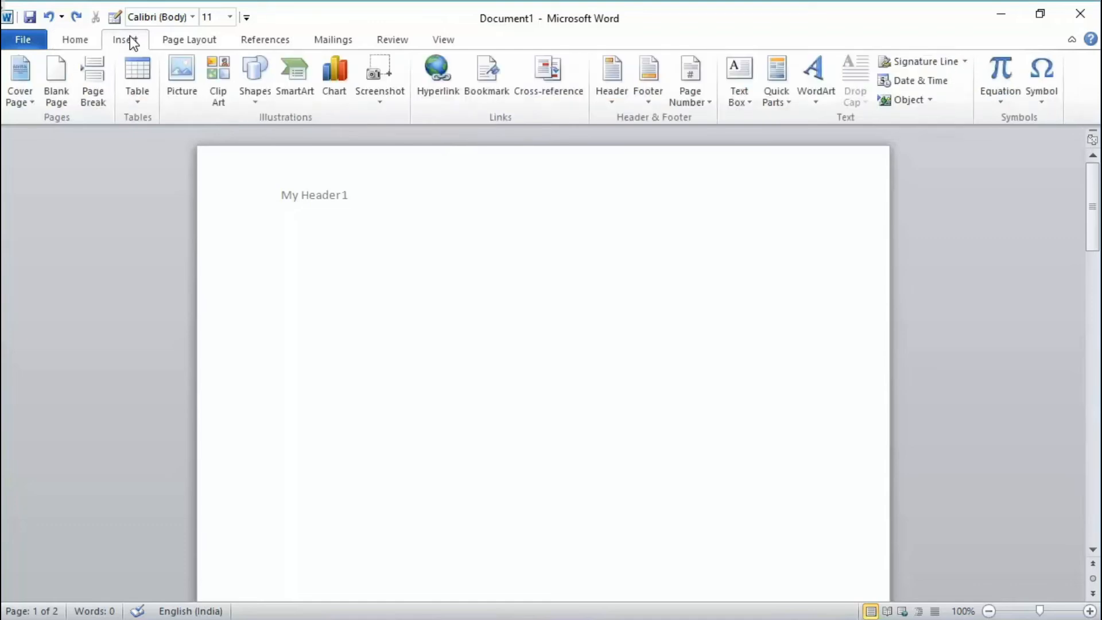
{"action": "double_click", "coordinate": [337, 196]}
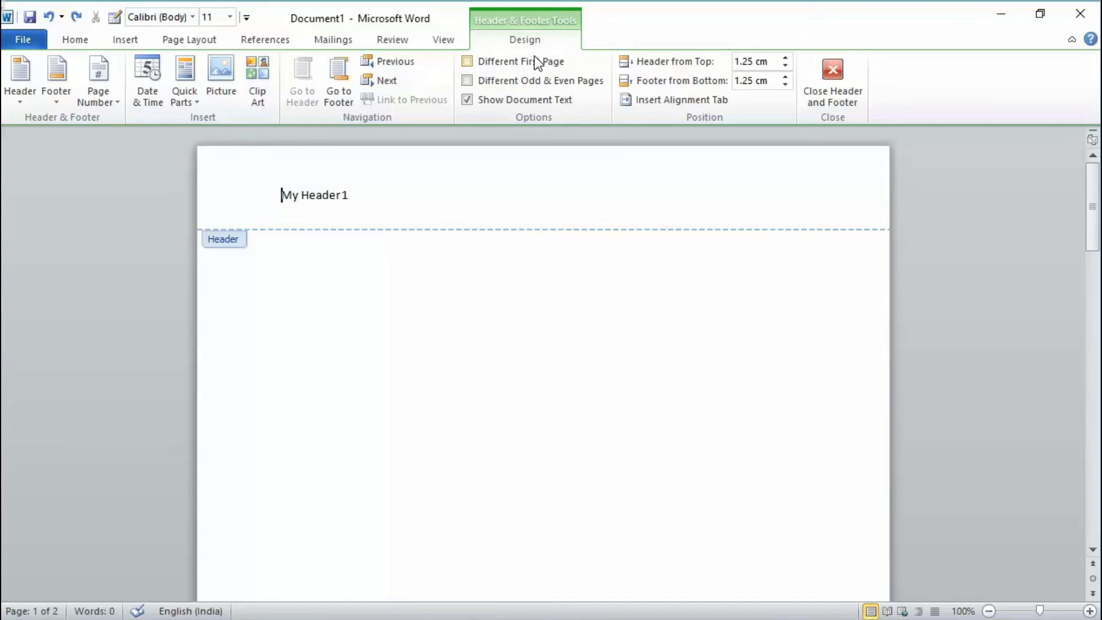
{"action": "left_click", "coordinate": [467, 62]}
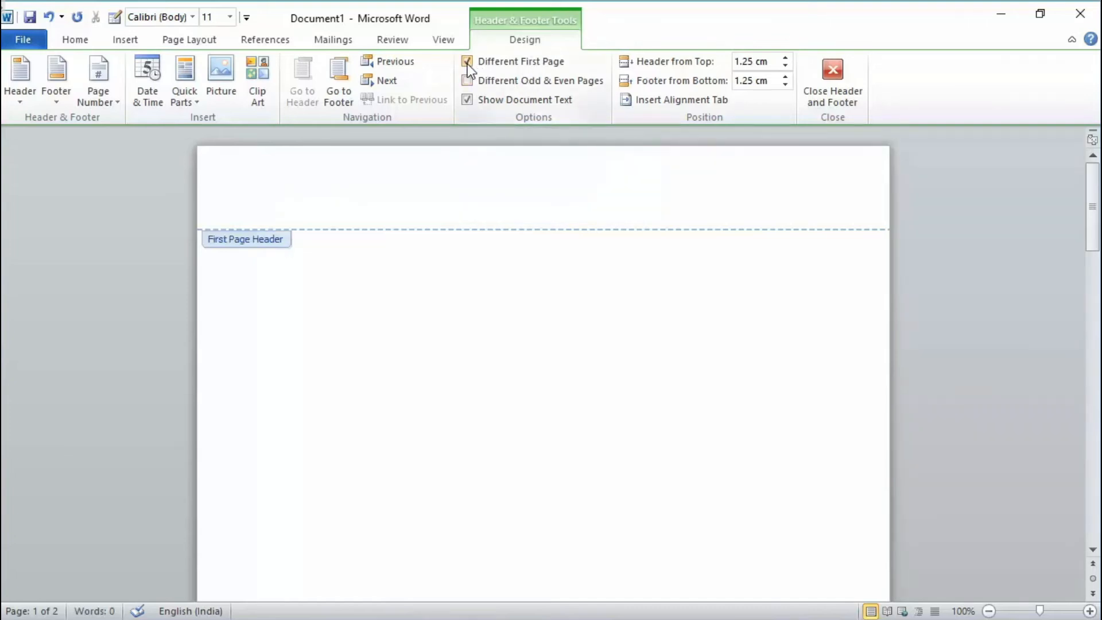
{"action": "type", "text": "First Page"}
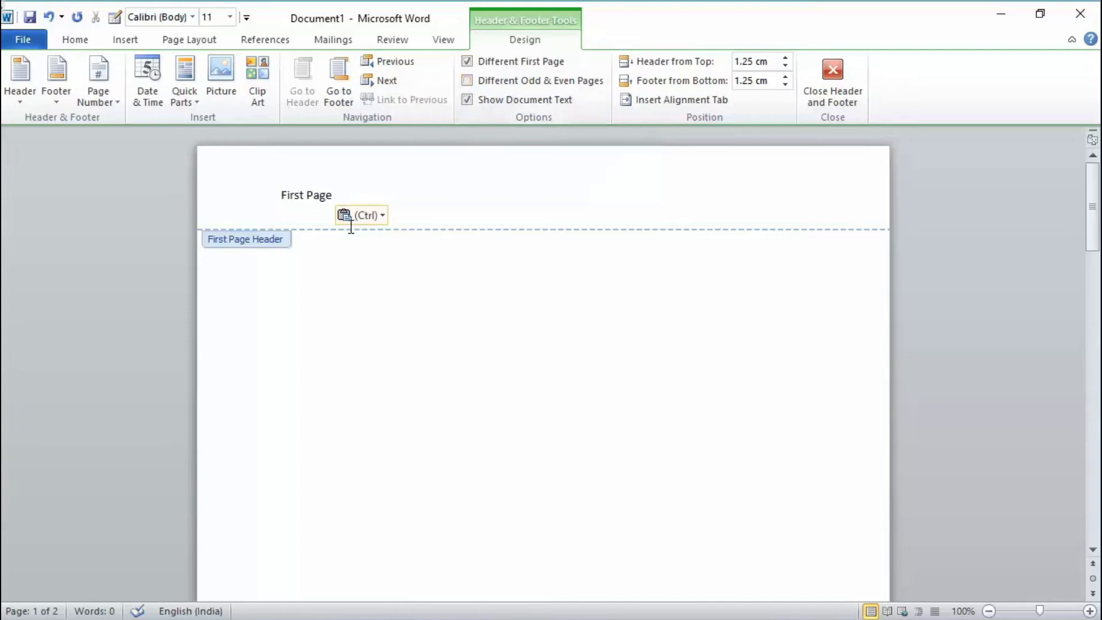
{"action": "double_click", "coordinate": [326, 285]}
{"action": "scroll", "coordinate": [327, 284], "scroll_direction": "up", "scroll_amount": 9}
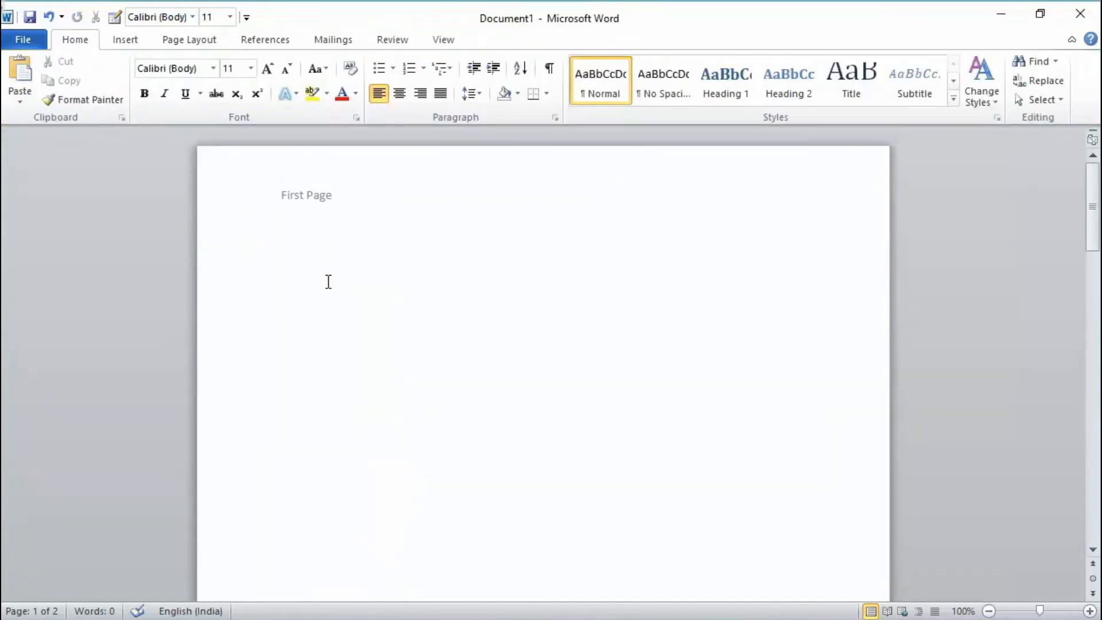
- Copy the "First Page" text, delete it from the first page header, and return to the document body
{"action": "scroll", "coordinate": [329, 284], "scroll_direction": "down", "scroll_amount": 12}
{"action": "scroll", "coordinate": [305, 219], "scroll_direction": "down", "scroll_amount": 5}
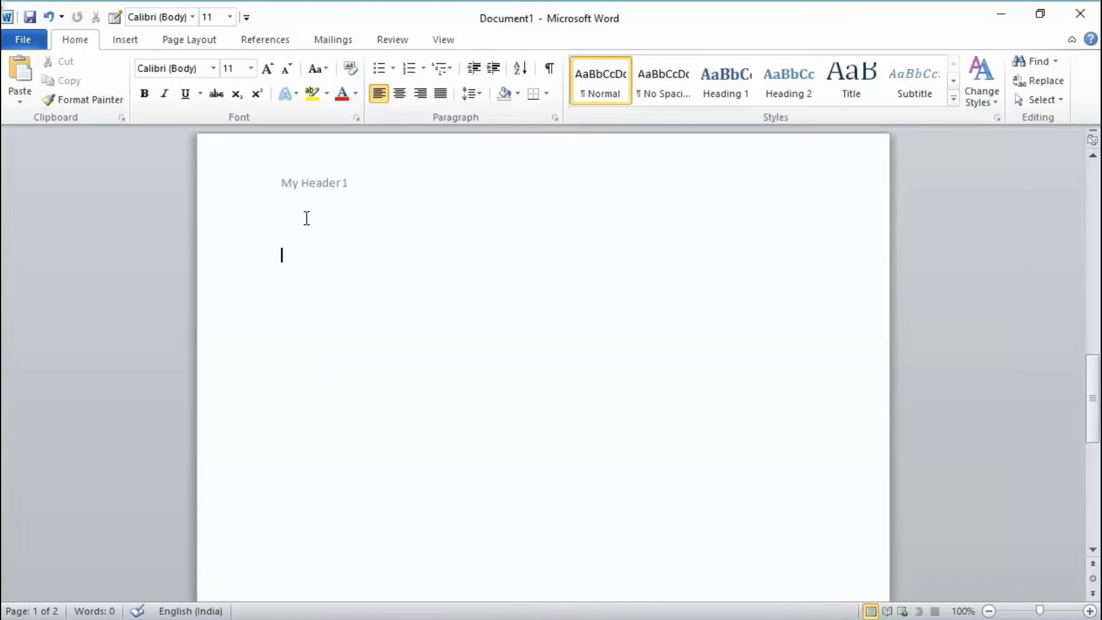
{"action": "scroll", "coordinate": [360, 218], "scroll_direction": "up", "scroll_amount": 13}
{"action": "scroll", "coordinate": [361, 236], "scroll_direction": "up", "scroll_amount": 10}
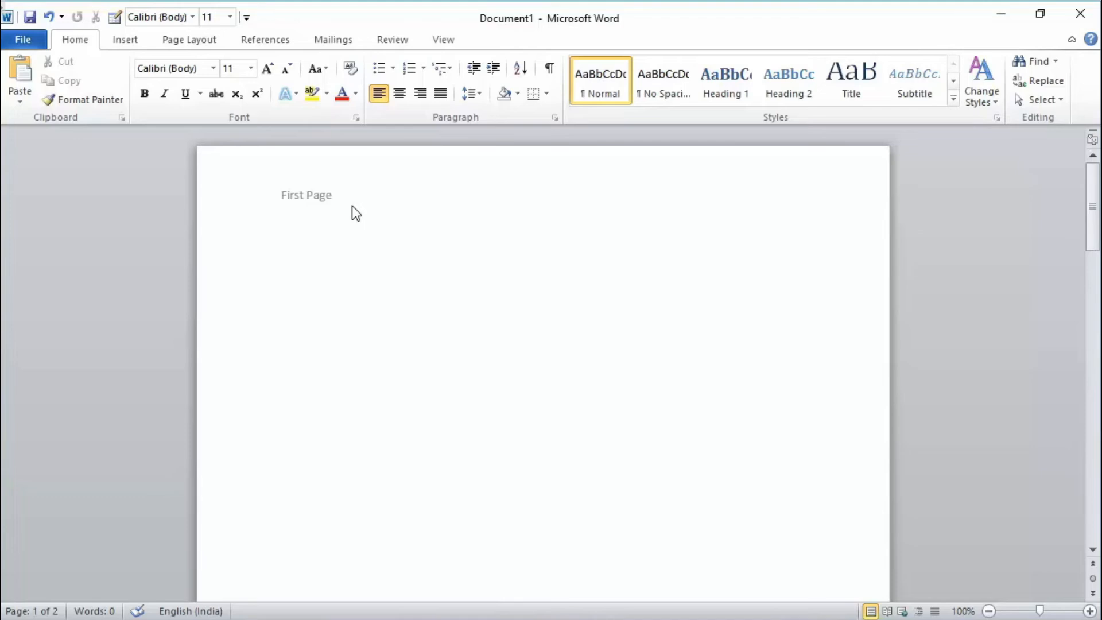
{"action": "double_click", "coordinate": [304, 198]}
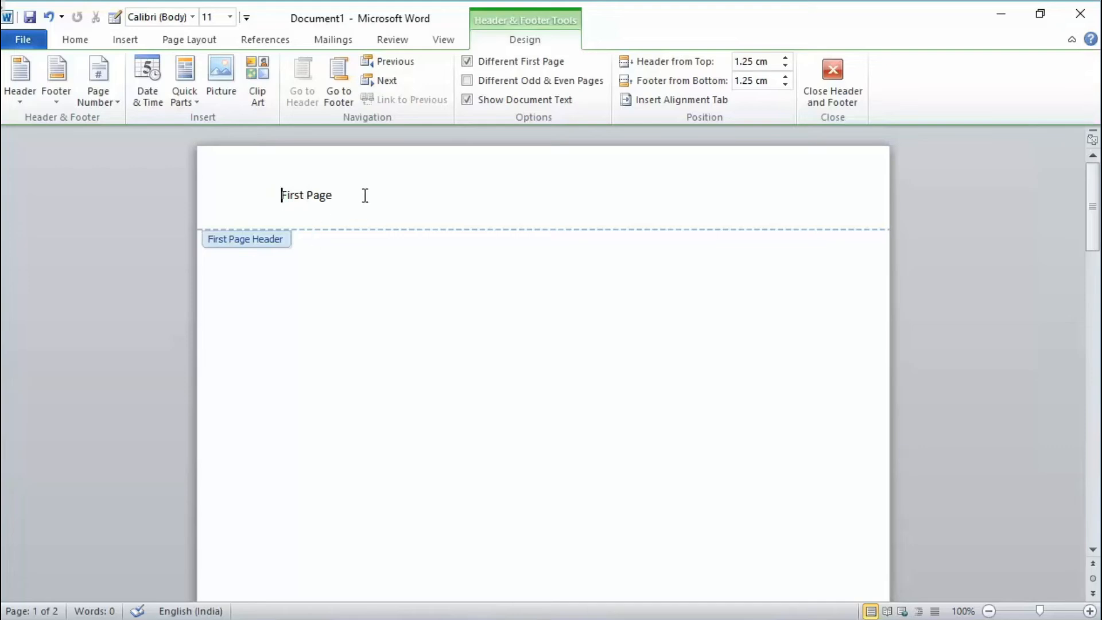
{"action": "left_click_drag", "start_coordinate": [364, 195], "coordinate": [211, 181]}
{"action": "key", "text": "ctrl+c"}
{"action": "key", "text": "Delete"}
{"action": "double_click", "coordinate": [460, 361]}
{"action": "scroll", "coordinate": [459, 371], "scroll_direction": "down", "scroll_amount": 3}
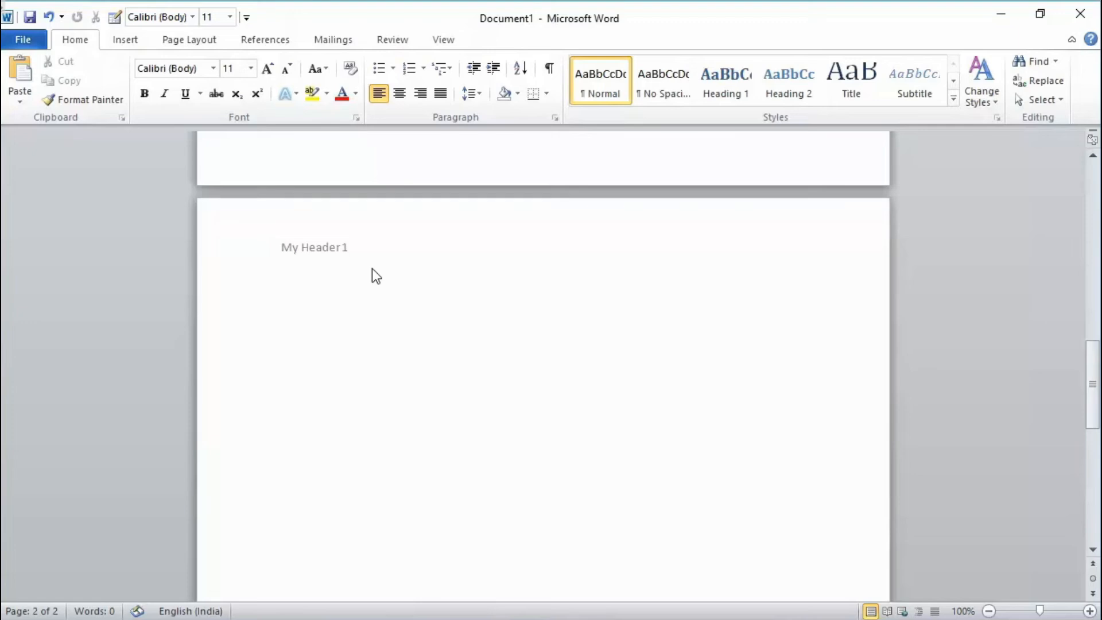
- Reopen the first page header and paste the copied "First Page" text back into it
{"action": "scroll", "coordinate": [320, 264], "scroll_direction": "up", "scroll_amount": 1}
{"action": "scroll", "coordinate": [320, 264], "scroll_direction": "up", "scroll_amount": 10}
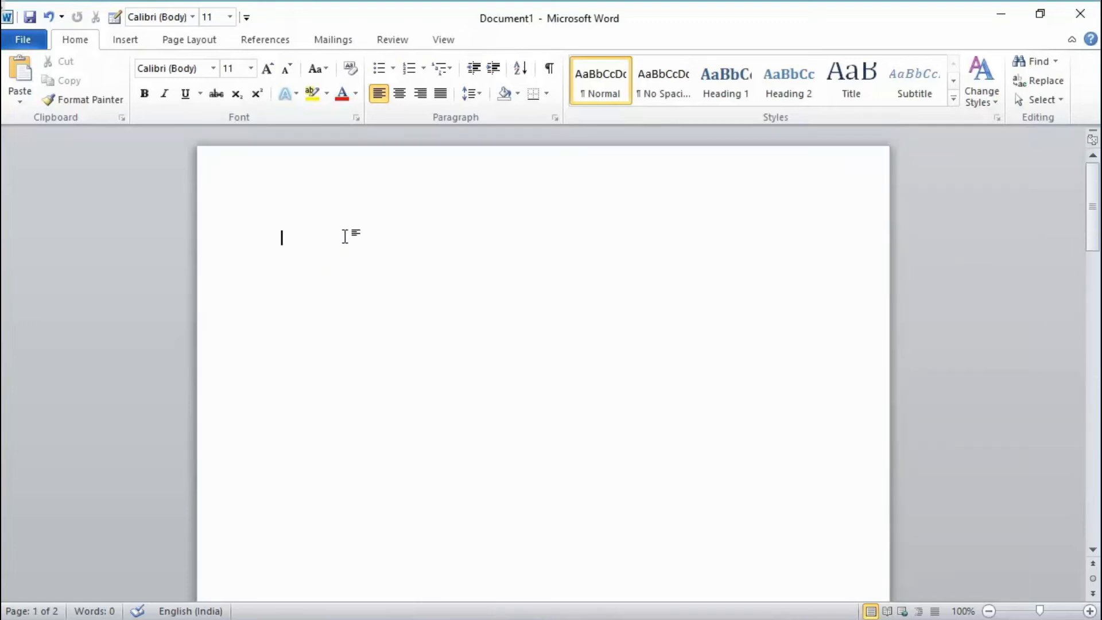
{"action": "double_click", "coordinate": [348, 204]}
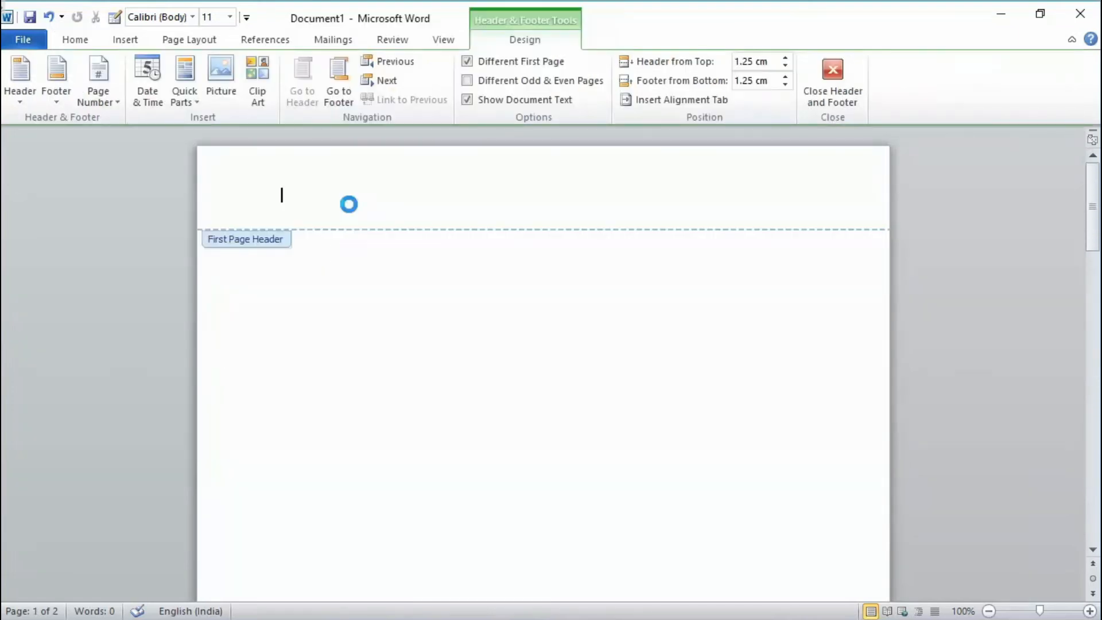
{"action": "key", "text": "ctrl+v"}
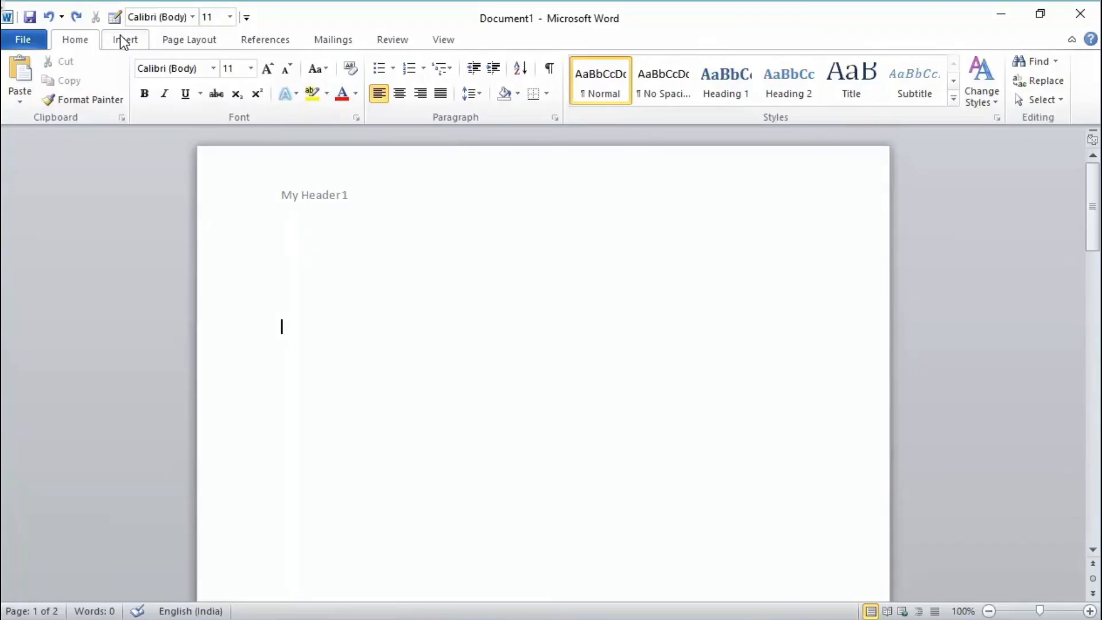
- Edit the "My Header1" header and enable both Different Odd & Even Pages and Different First Page
{"action": "left_click", "coordinate": [120, 37]}
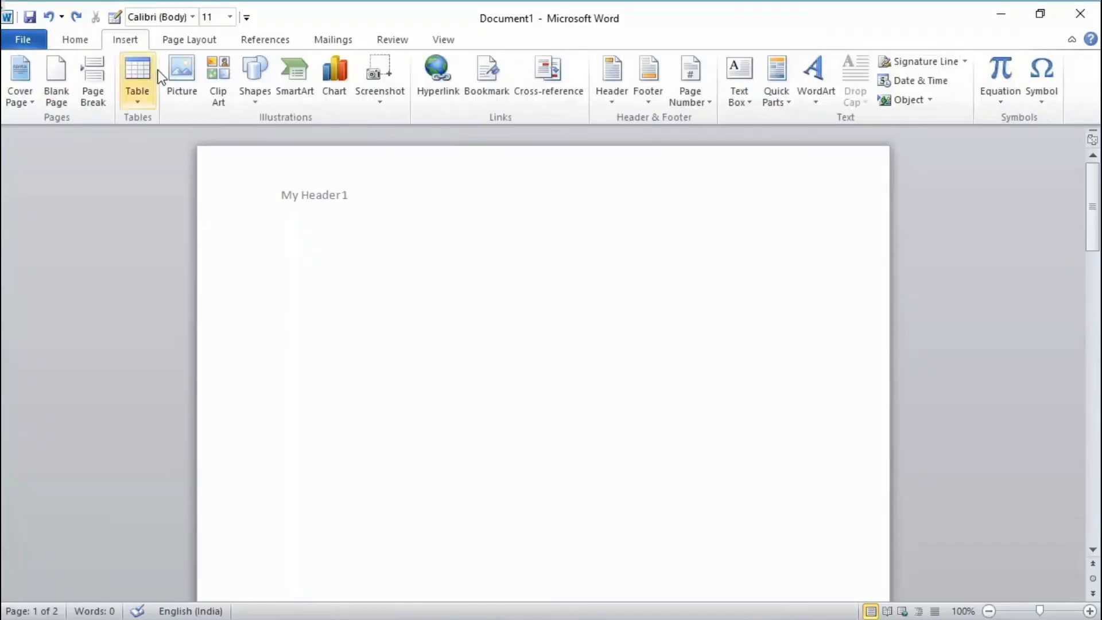
{"action": "left_click", "coordinate": [344, 196]}
{"action": "double_click", "coordinate": [344, 196]}
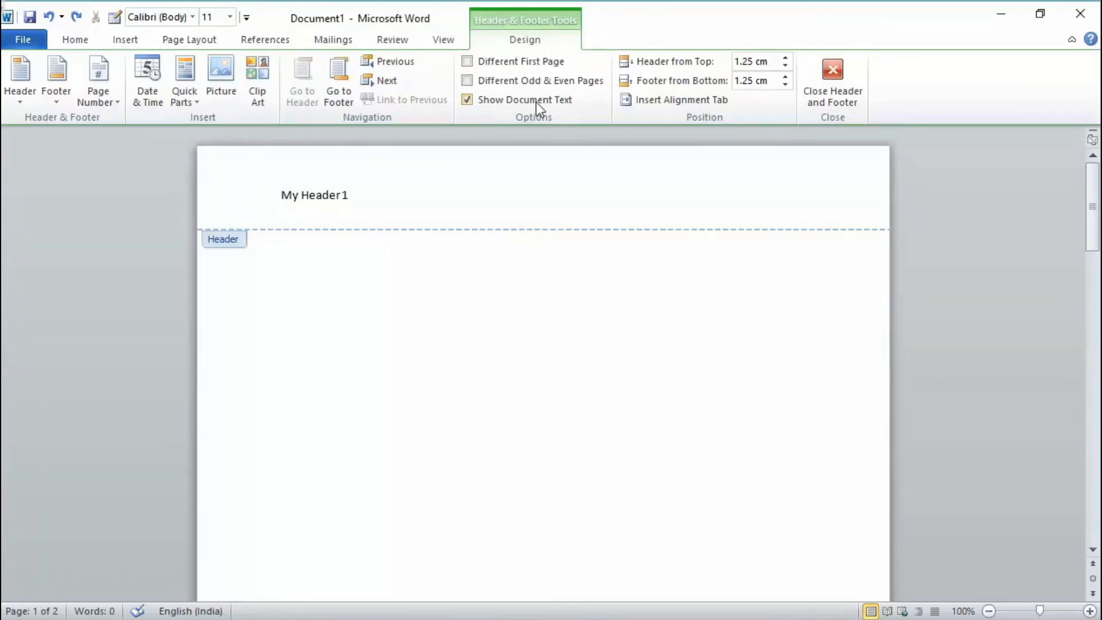
{"action": "left_click", "coordinate": [467, 81]}
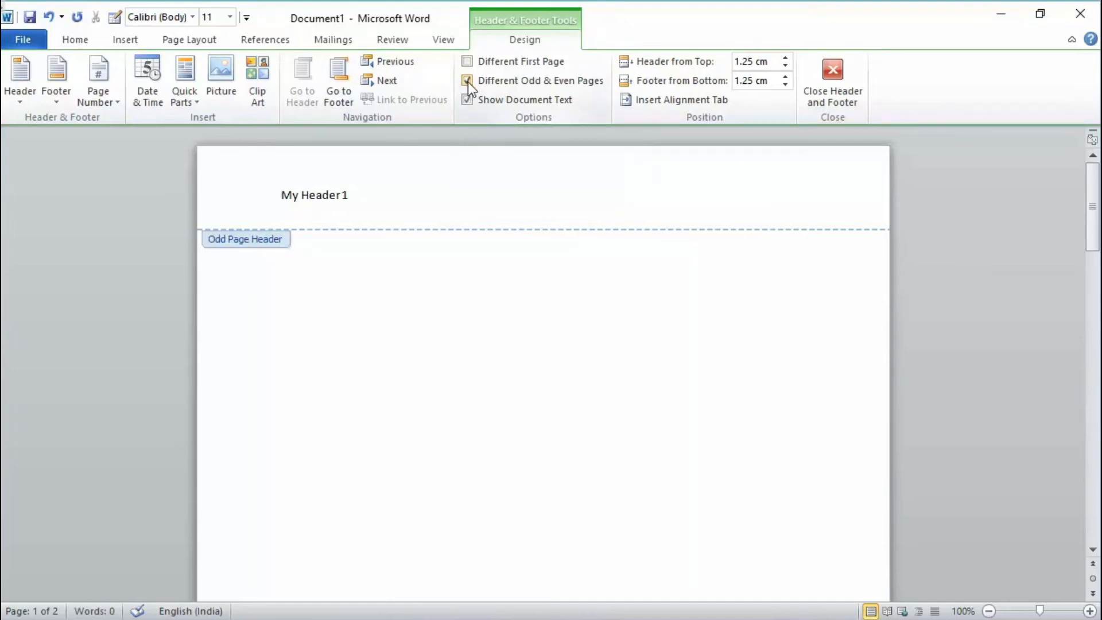
{"action": "left_click", "coordinate": [471, 64]}
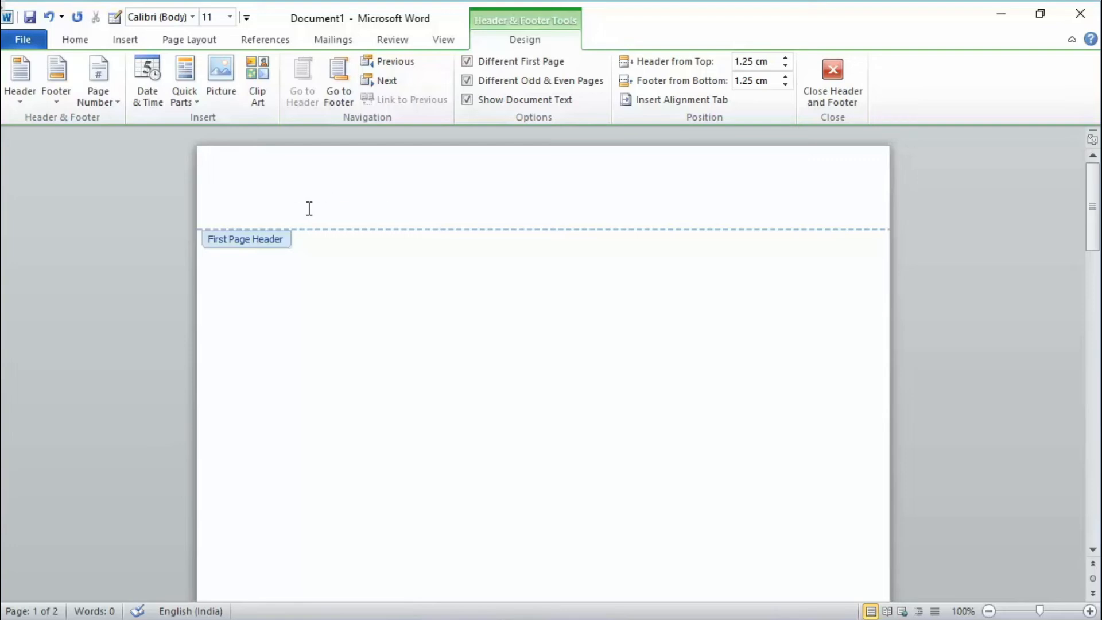
- Paste "First Page" into the first page header, delete it again, and return to the document body
{"action": "key", "text": "ctrl+v"}
{"action": "left_click_drag", "start_coordinate": [343, 196], "coordinate": [218, 192]}
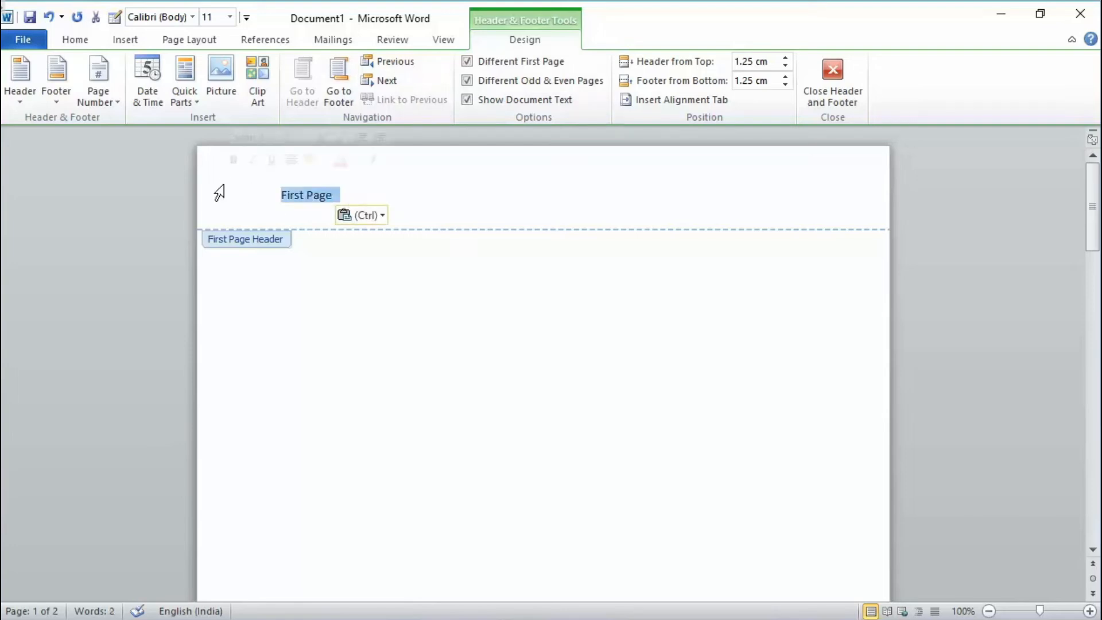
{"action": "key", "text": "Delete"}
{"action": "double_click", "coordinate": [407, 362]}
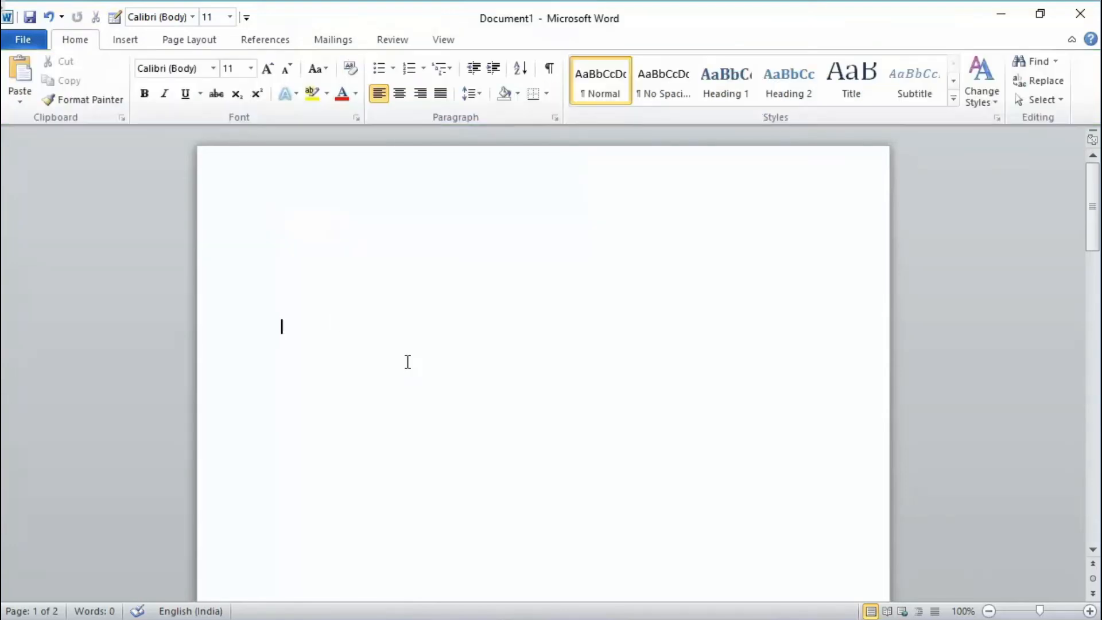
{"action": "scroll", "coordinate": [404, 367], "scroll_direction": "down", "scroll_amount": 10}
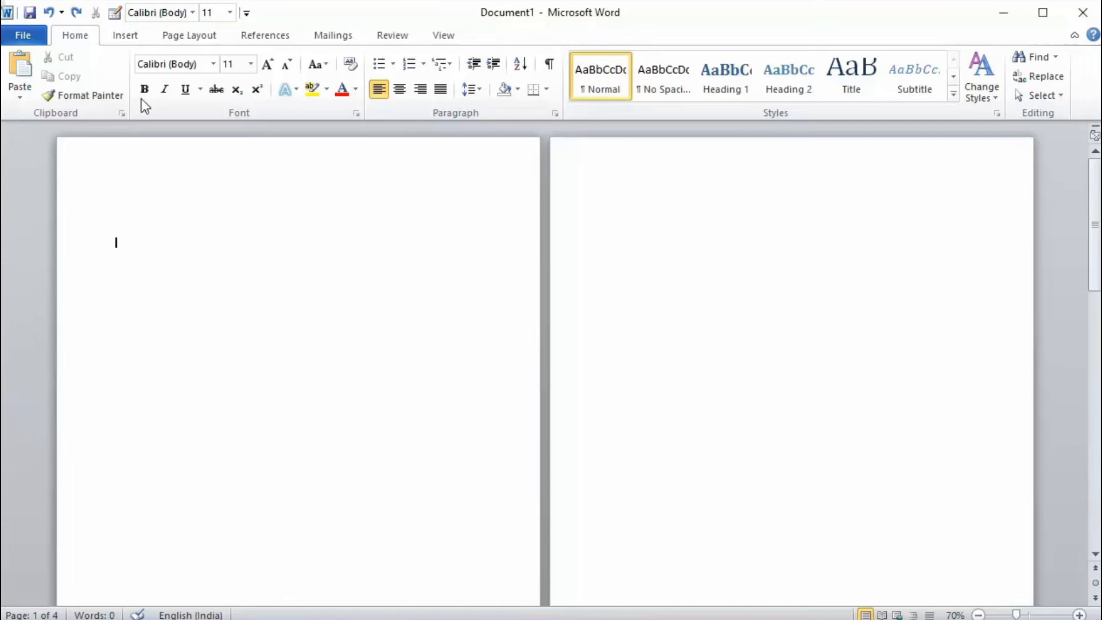
- Insert the built-in Austere (Odd Page) header into the document
{"action": "left_click", "coordinate": [126, 36]}
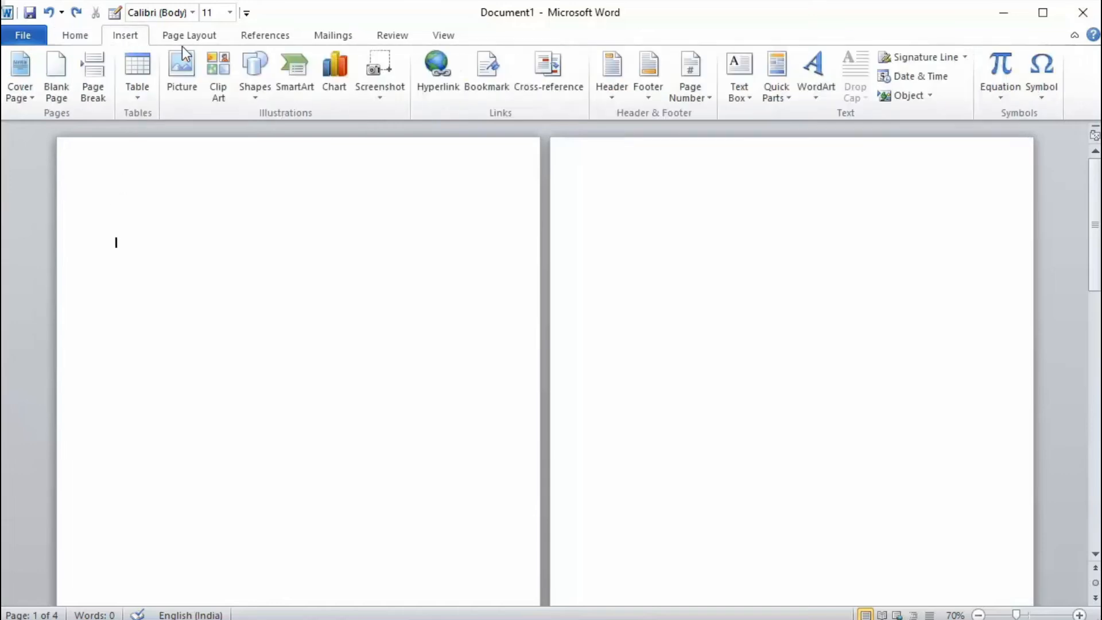
{"action": "left_click", "coordinate": [610, 97]}
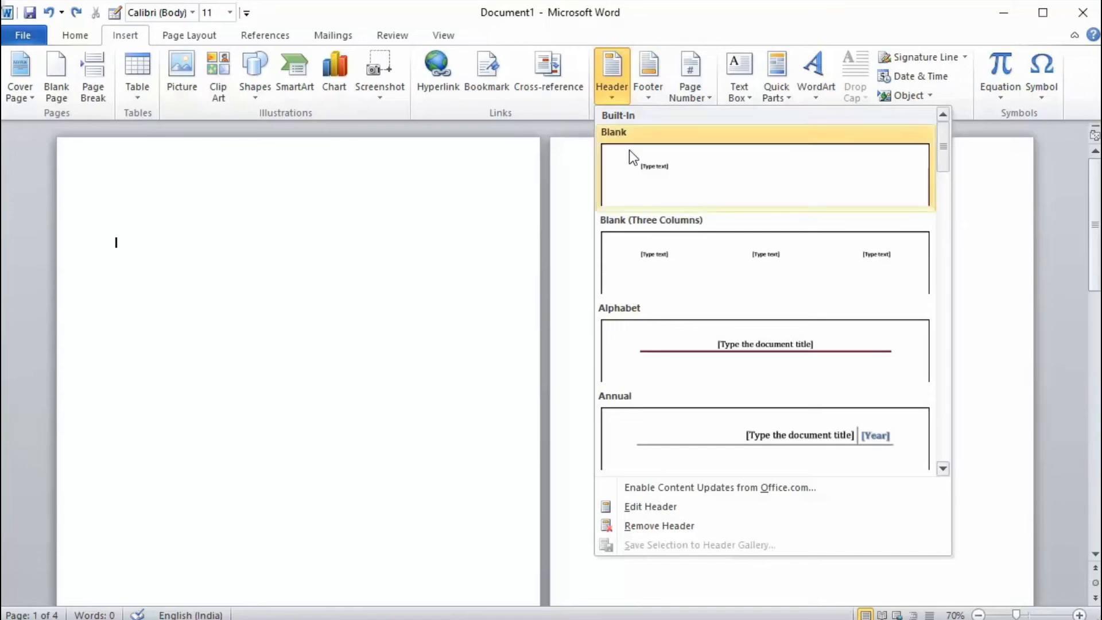
{"action": "scroll", "coordinate": [694, 389], "scroll_direction": "down", "scroll_amount": 3}
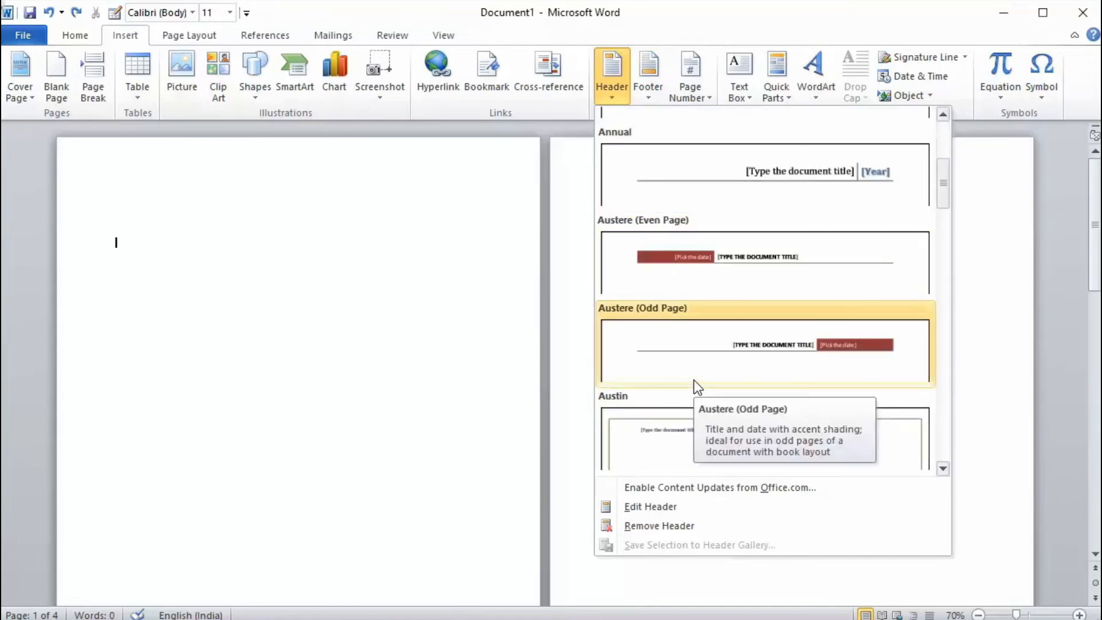
{"action": "left_click", "coordinate": [680, 326]}
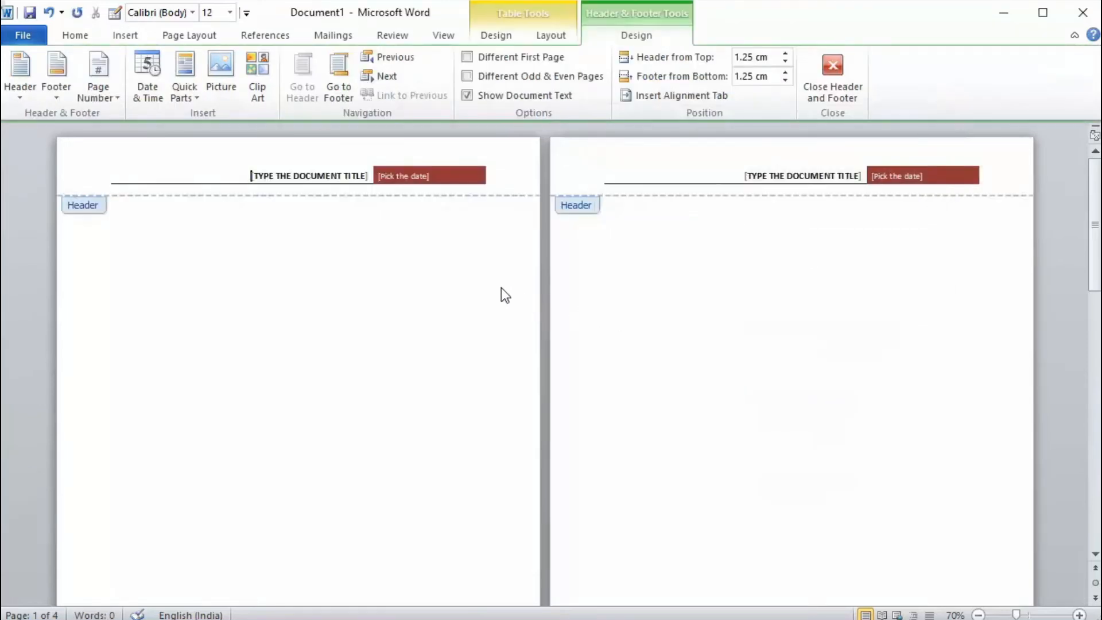
- Enable Different Odd & Even Pages and insert the built-in Austere (Even Page) header on the even pages
{"action": "scroll", "coordinate": [501, 287], "scroll_direction": "down", "scroll_amount": 1}
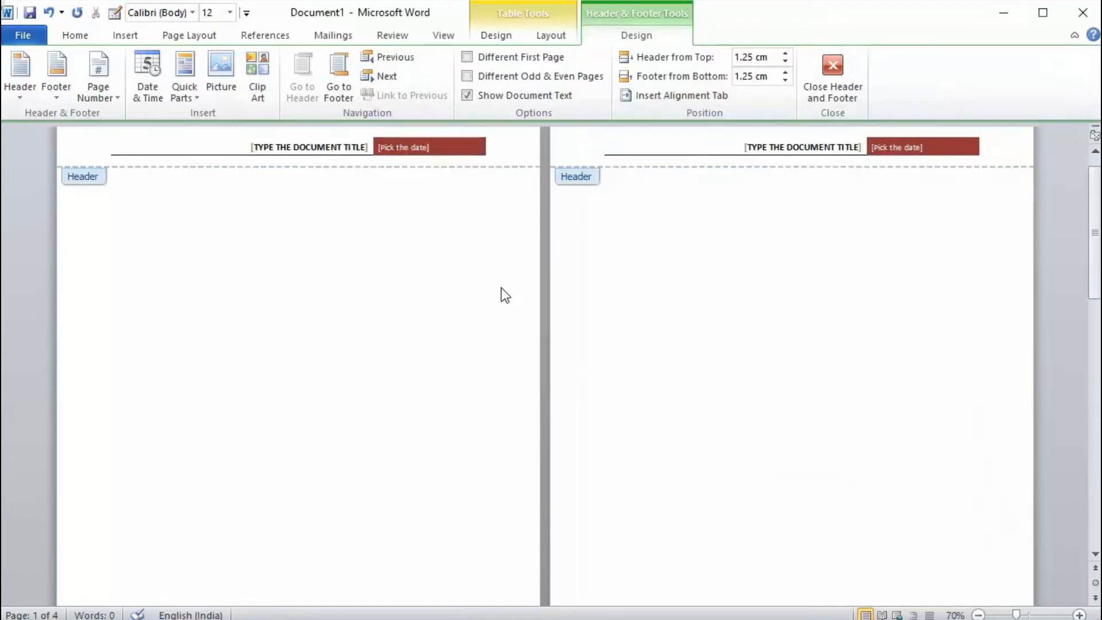
{"action": "scroll", "coordinate": [501, 288], "scroll_direction": "down", "scroll_amount": 1}
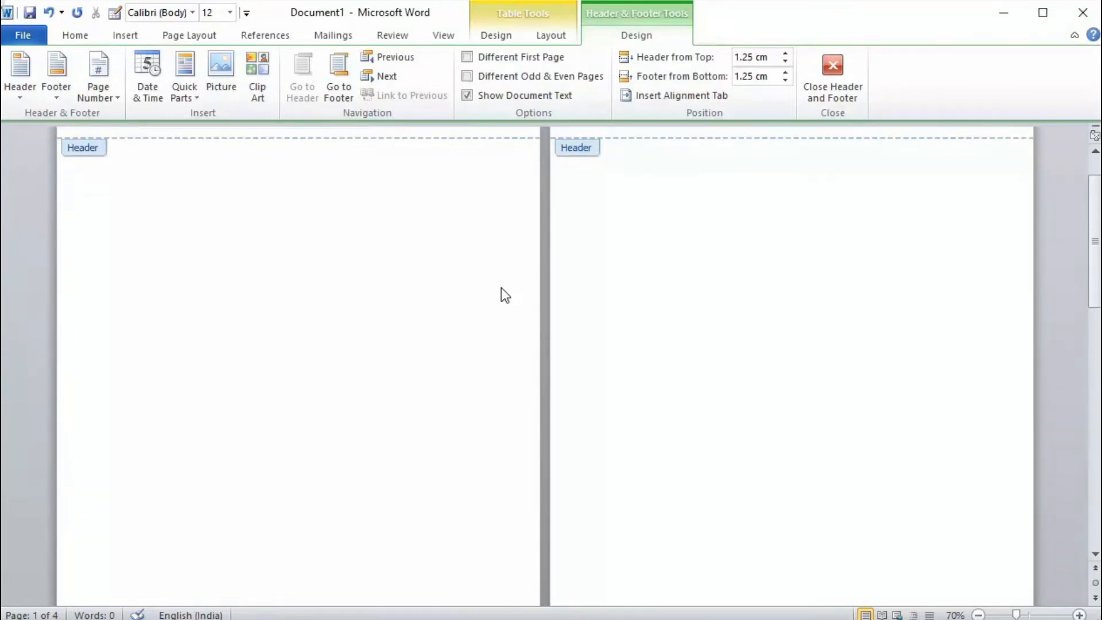
{"action": "scroll", "coordinate": [501, 288], "scroll_direction": "up", "scroll_amount": 2}
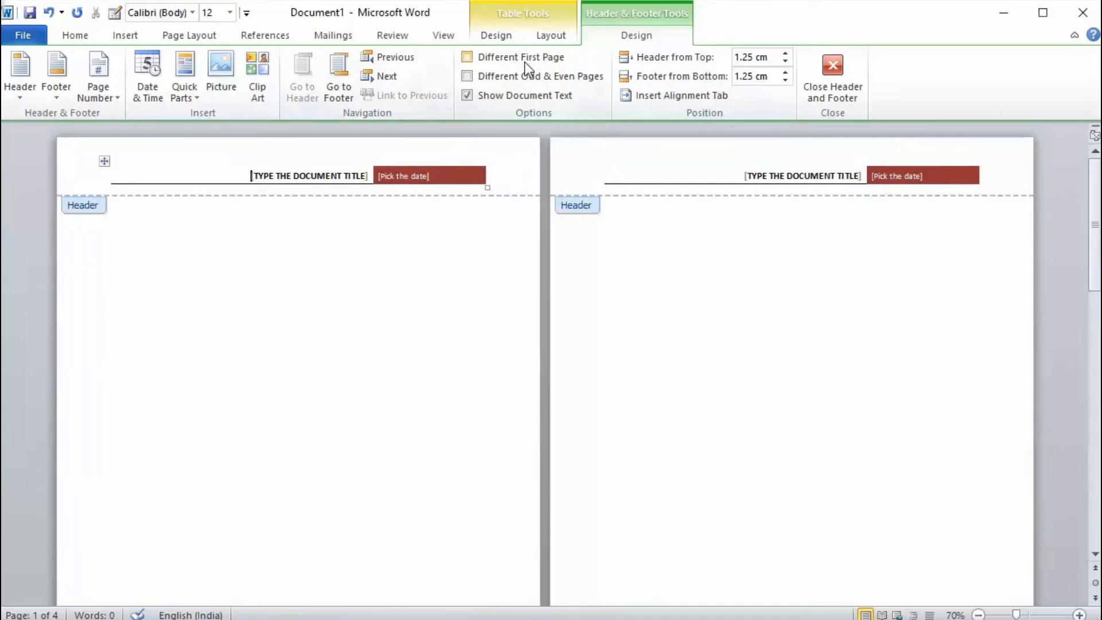
{"action": "left_click", "coordinate": [498, 77]}
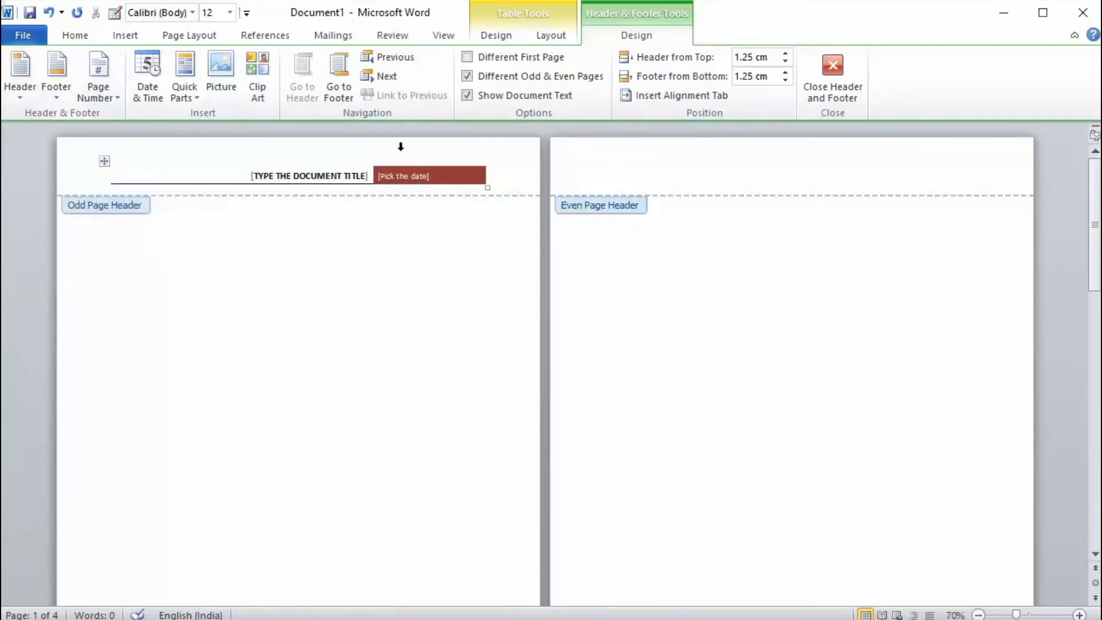
{"action": "left_click", "coordinate": [379, 77]}
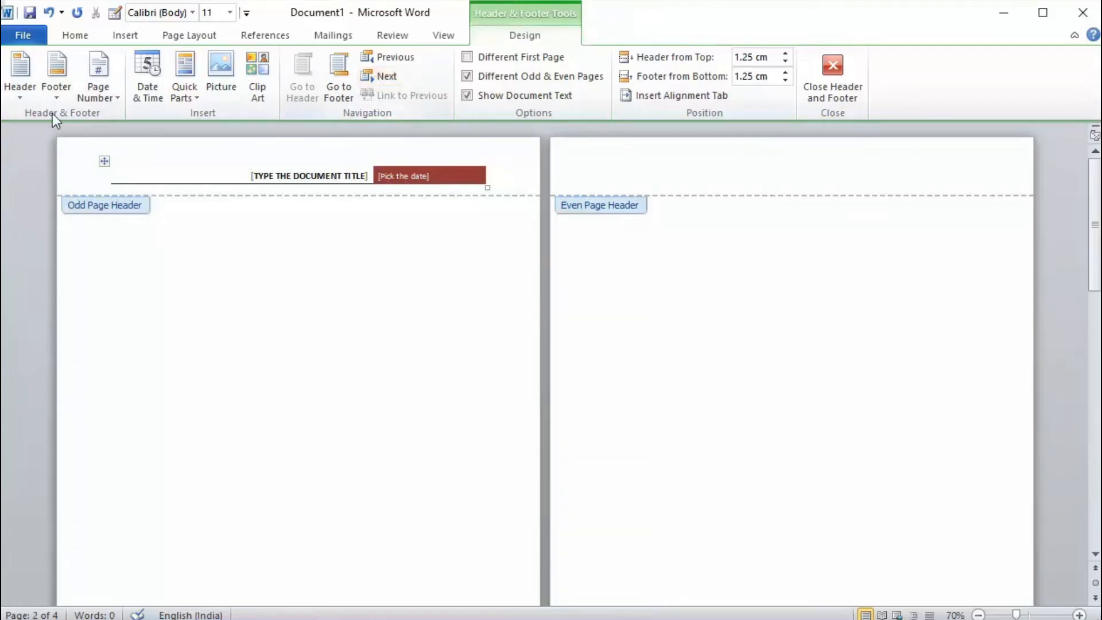
{"action": "left_click", "coordinate": [12, 96]}
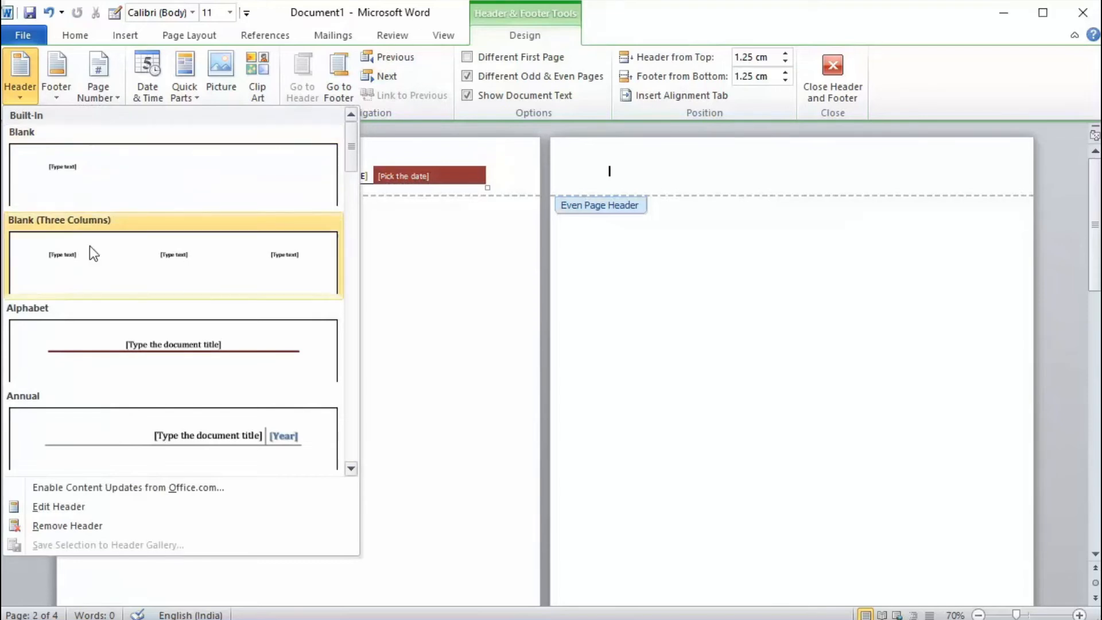
{"action": "scroll", "coordinate": [115, 337], "scroll_direction": "down", "scroll_amount": 3}
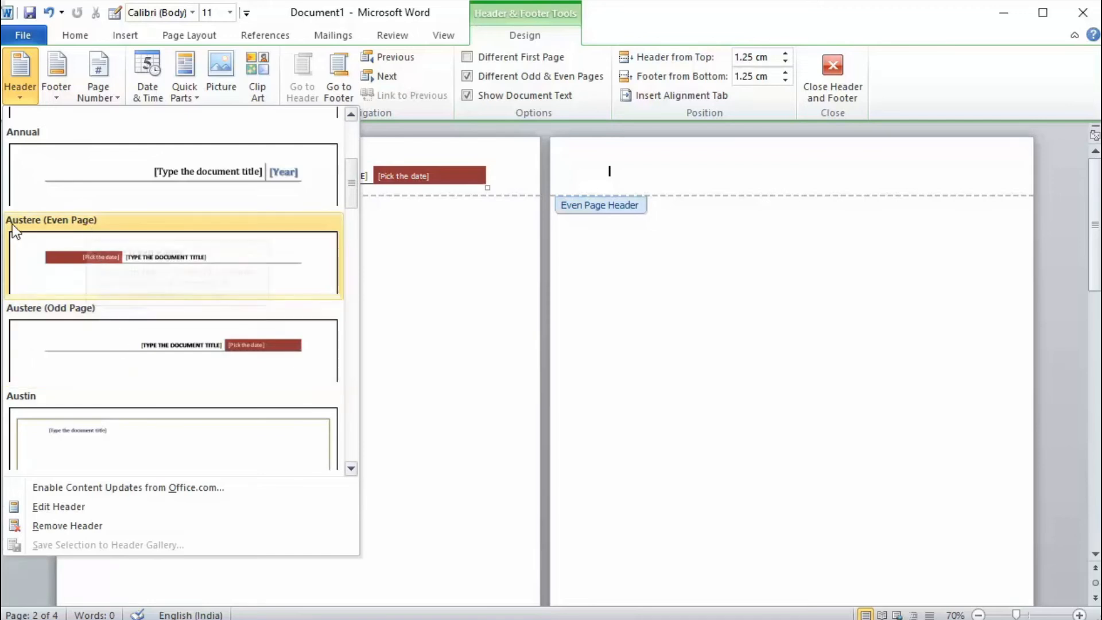
{"action": "left_click", "coordinate": [93, 224]}
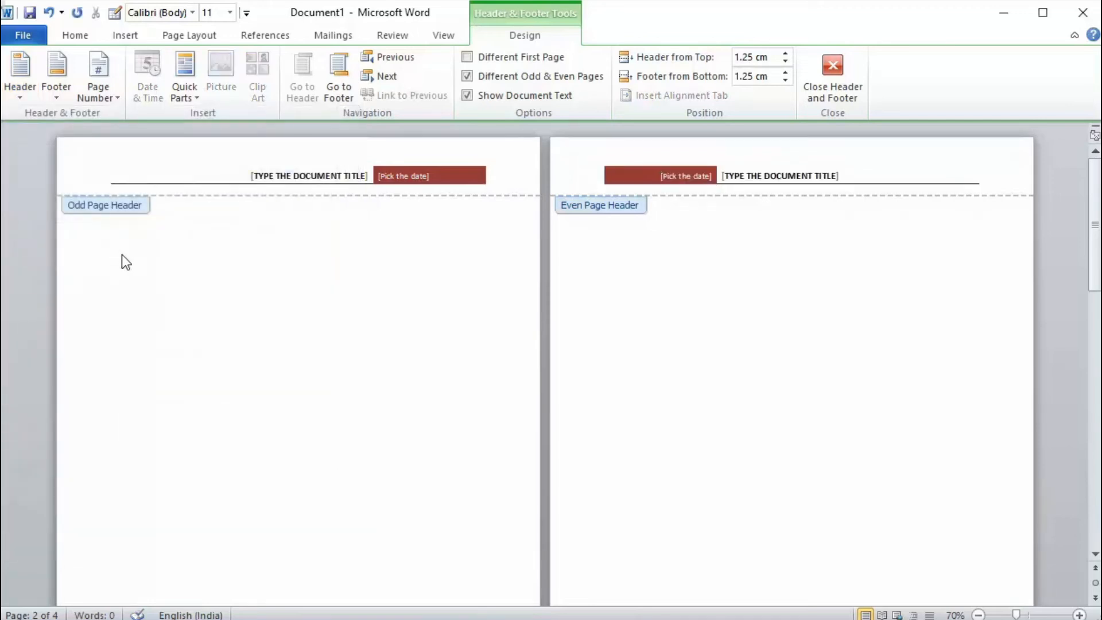
- Set the document title in the third page's header to "THIRD PAGE" and return to the document body
{"action": "scroll", "coordinate": [312, 363], "scroll_direction": "down", "scroll_amount": 5}
{"action": "scroll", "coordinate": [315, 368], "scroll_direction": "down", "scroll_amount": 1}
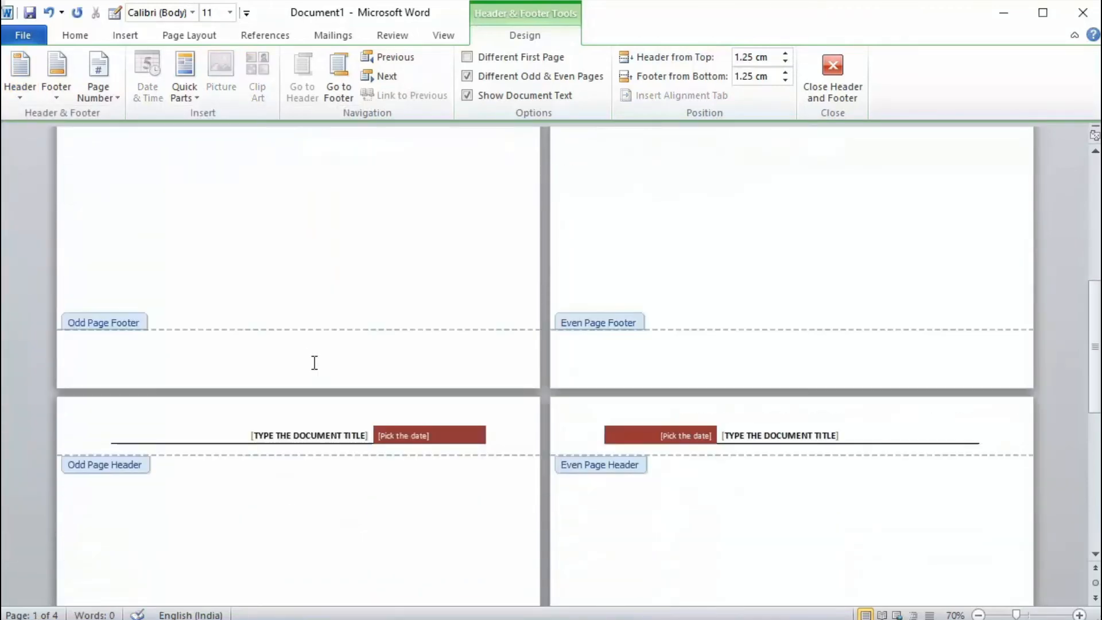
{"action": "scroll", "coordinate": [315, 363], "scroll_direction": "down", "scroll_amount": 1}
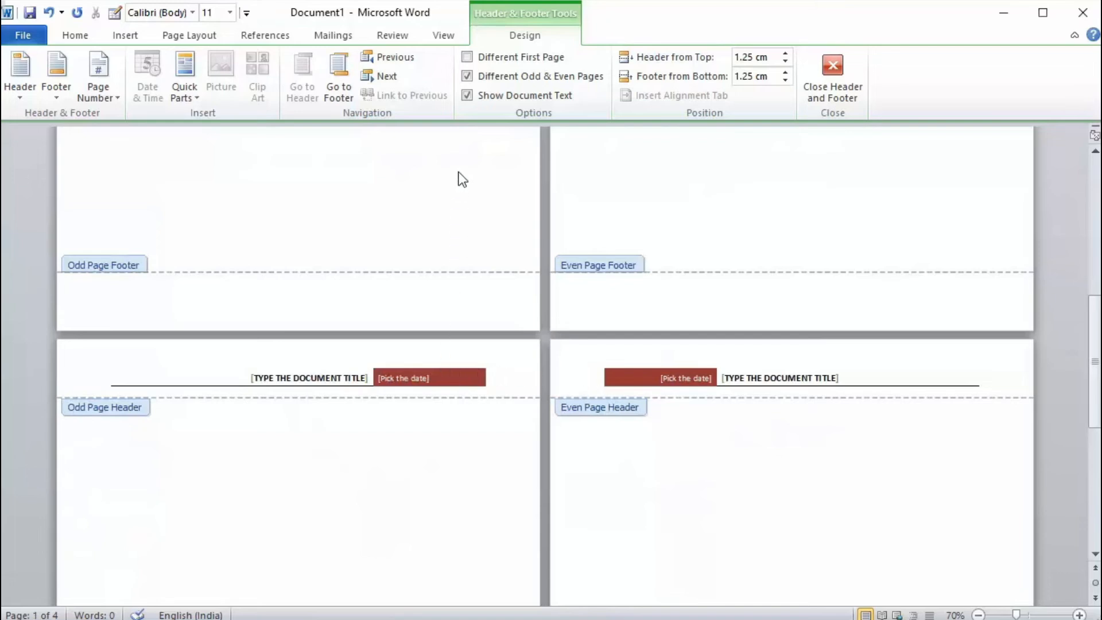
{"action": "left_click", "coordinate": [330, 382]}
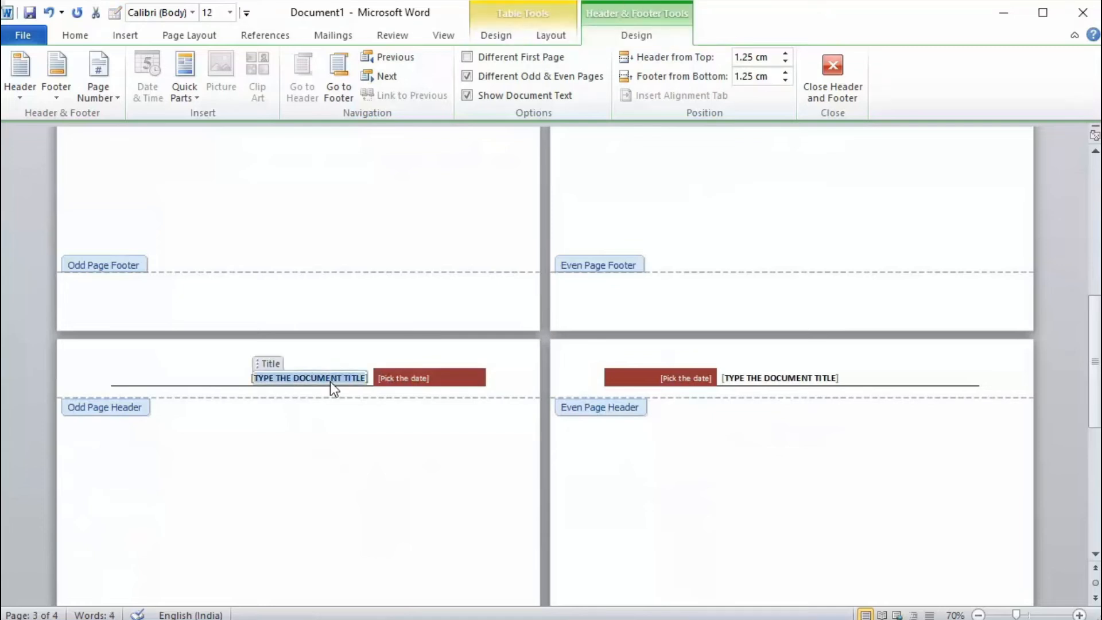
{"action": "type", "text": "THIRD PAGE"}
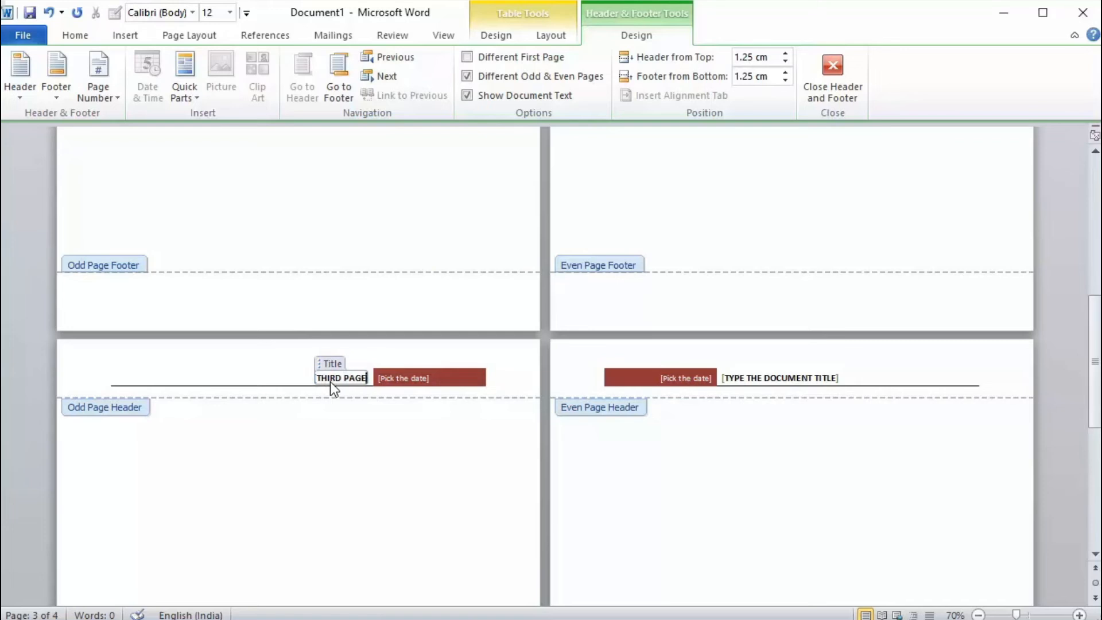
{"action": "double_click", "coordinate": [386, 435]}
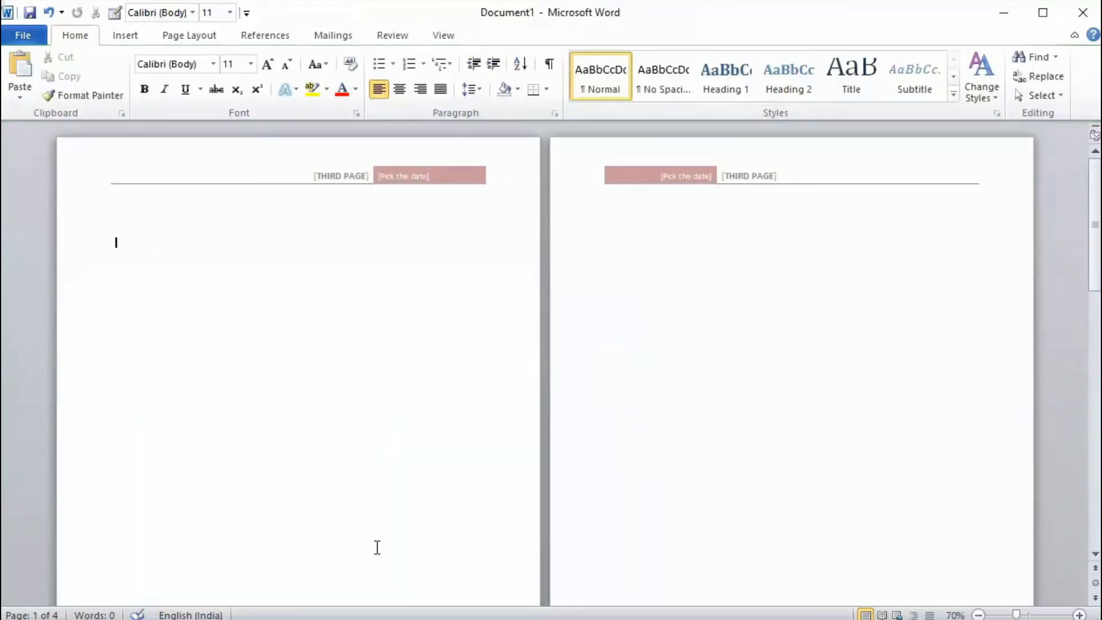
{"action": "scroll", "coordinate": [374, 551], "scroll_direction": "down", "scroll_amount": 5}
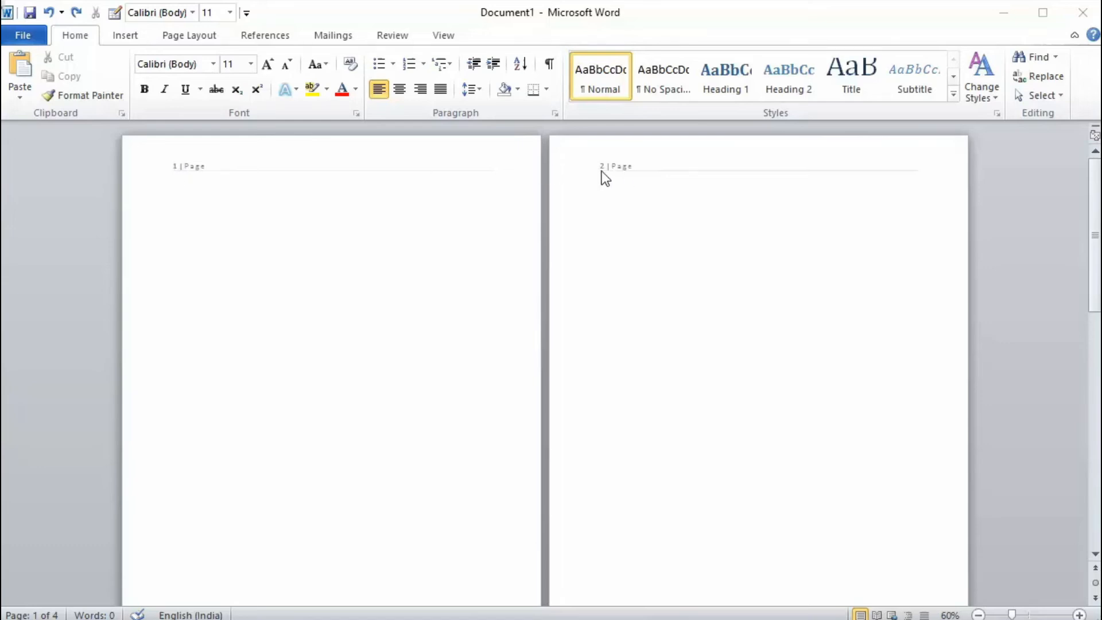
- Open the first page's header for editing and enable Different Odd & Even Pages
{"action": "scroll", "coordinate": [636, 180], "scroll_direction": "down", "scroll_amount": 8}
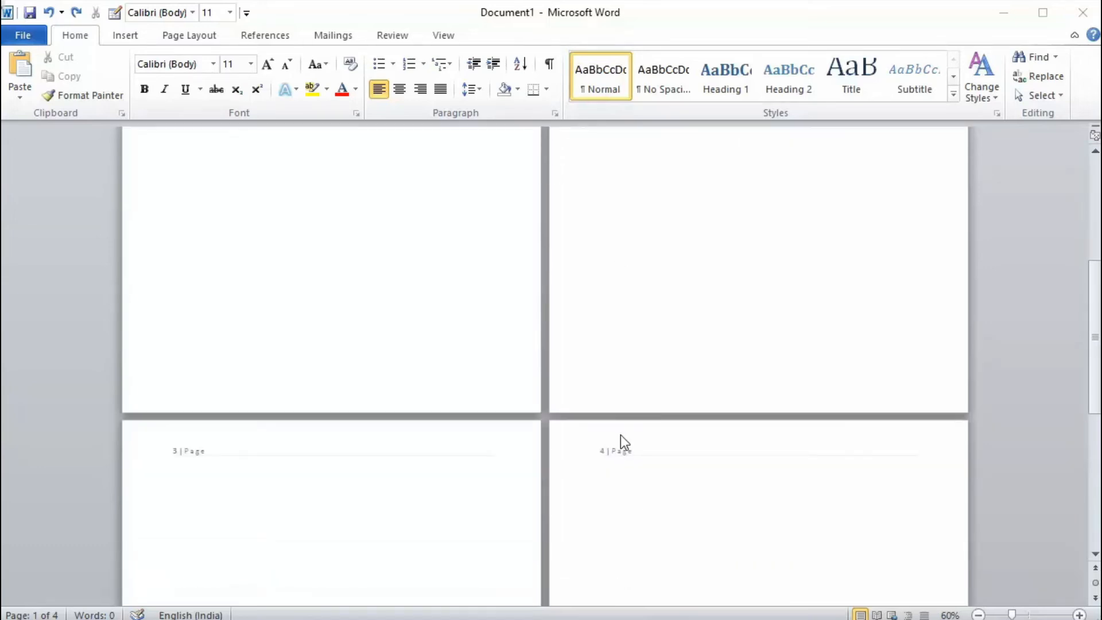
{"action": "scroll", "coordinate": [601, 408], "scroll_direction": "up", "scroll_amount": 10}
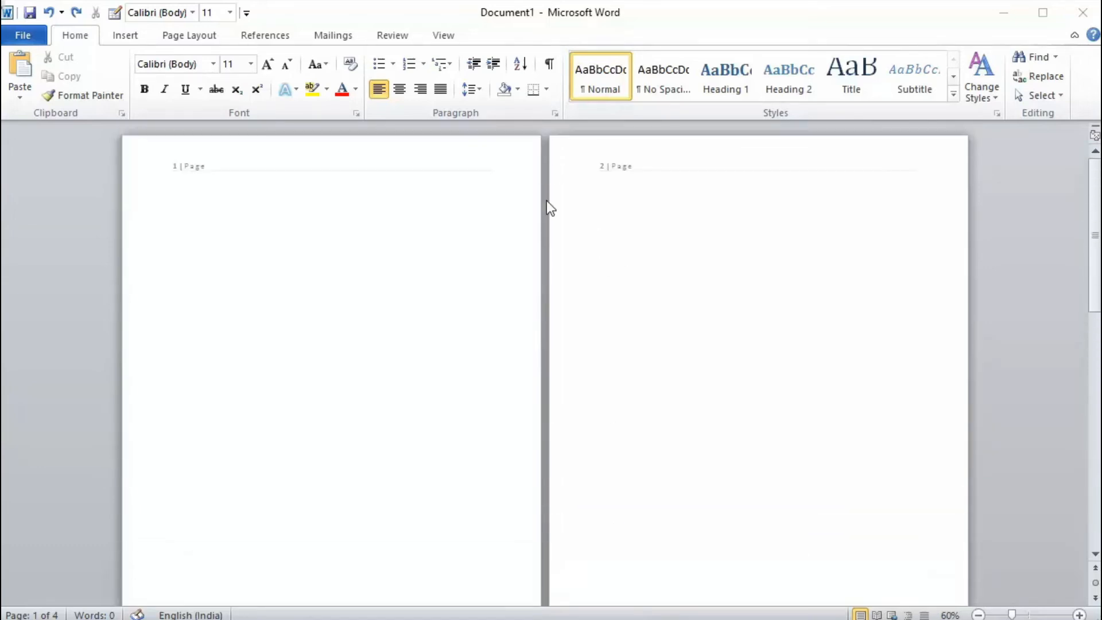
{"action": "double_click", "coordinate": [196, 167]}
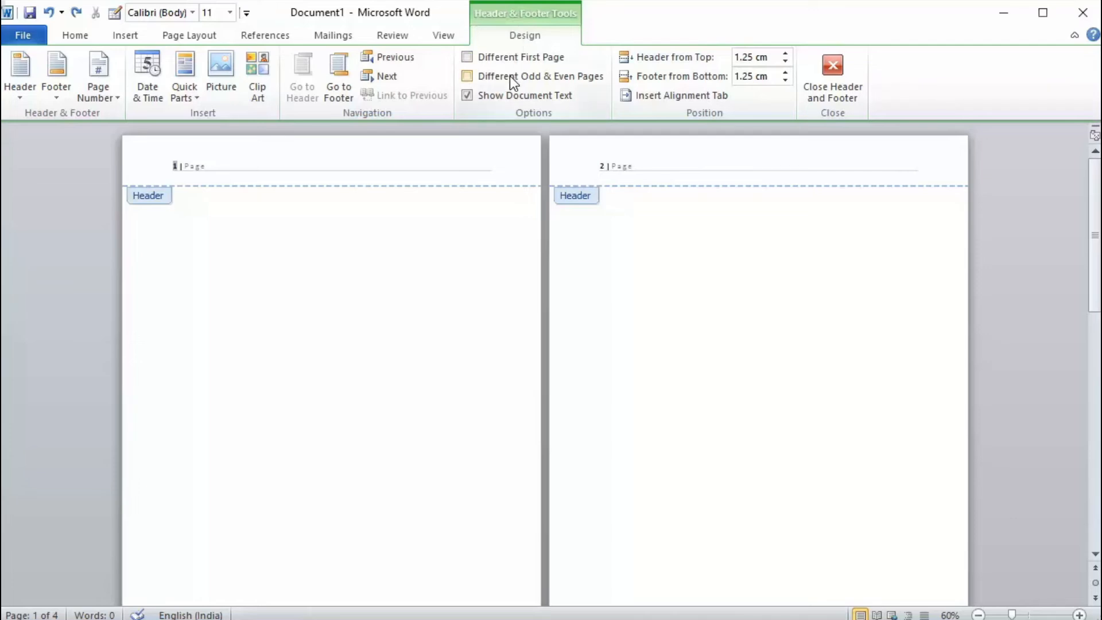
{"action": "left_click", "coordinate": [467, 76]}
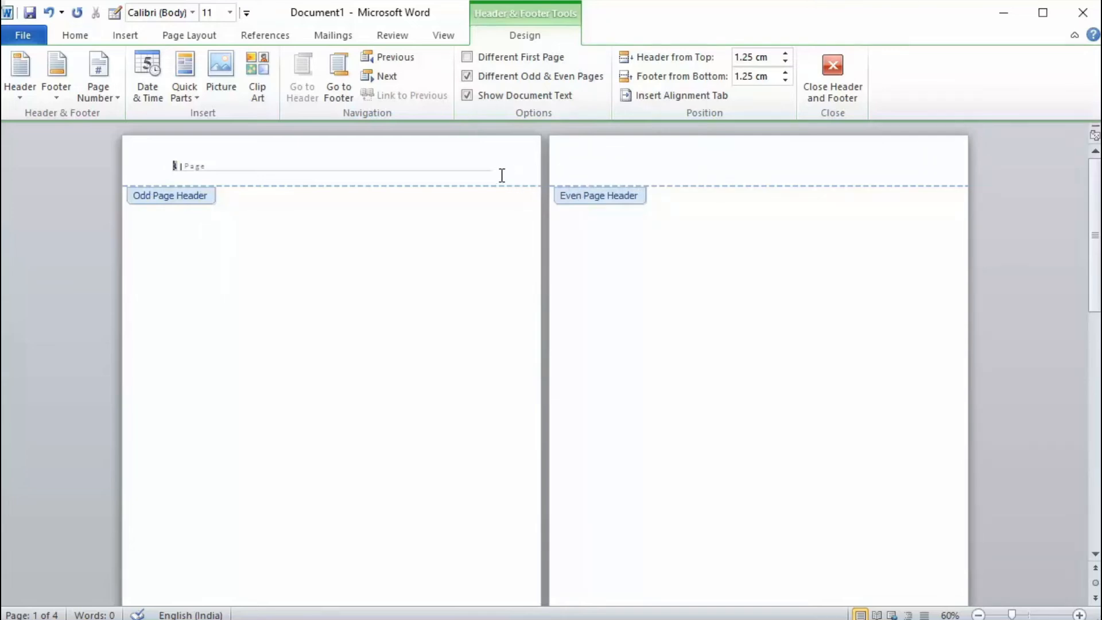
{"action": "left_click", "coordinate": [19, 100]}
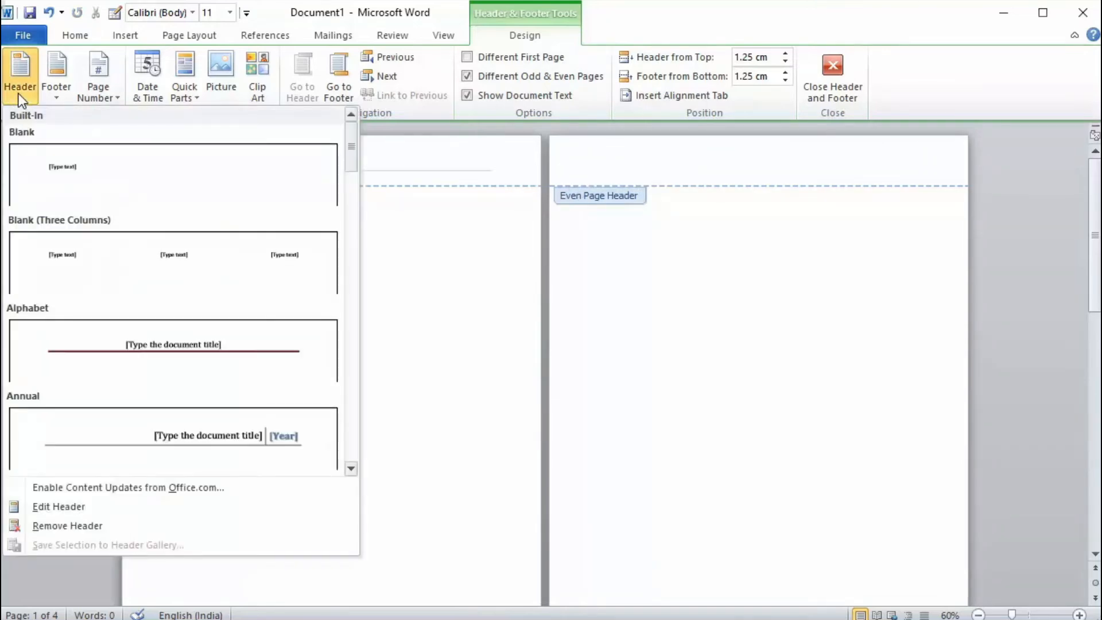
{"action": "left_click", "coordinate": [19, 100]}
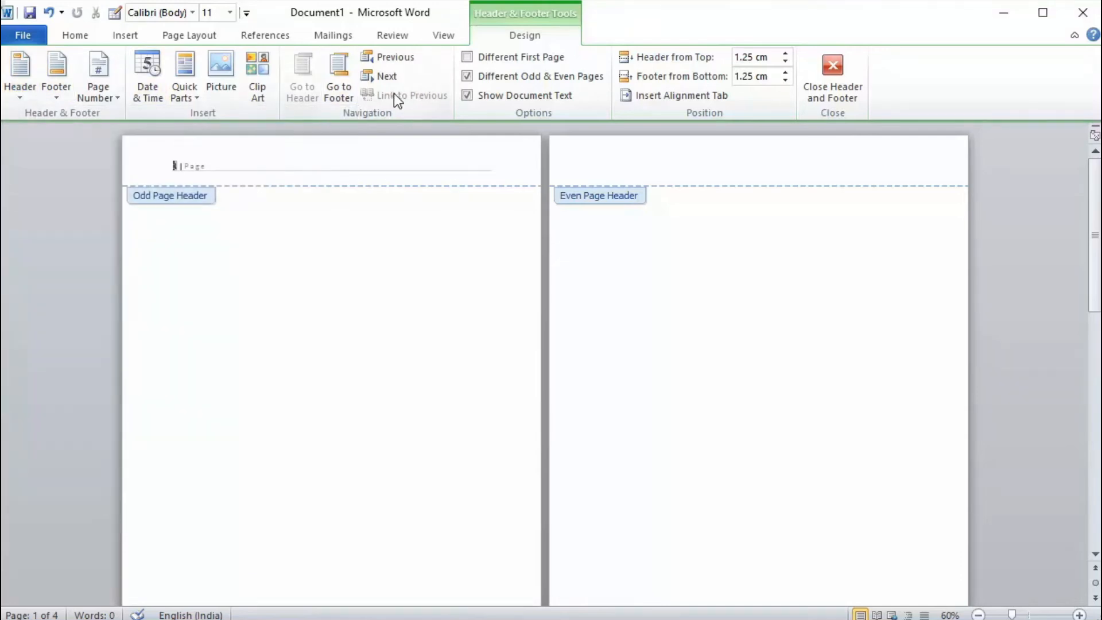
- Move to the even page header, enter "Different" there and return to the document body
{"action": "left_click", "coordinate": [395, 78]}
{"action": "type", "text": "Different"}
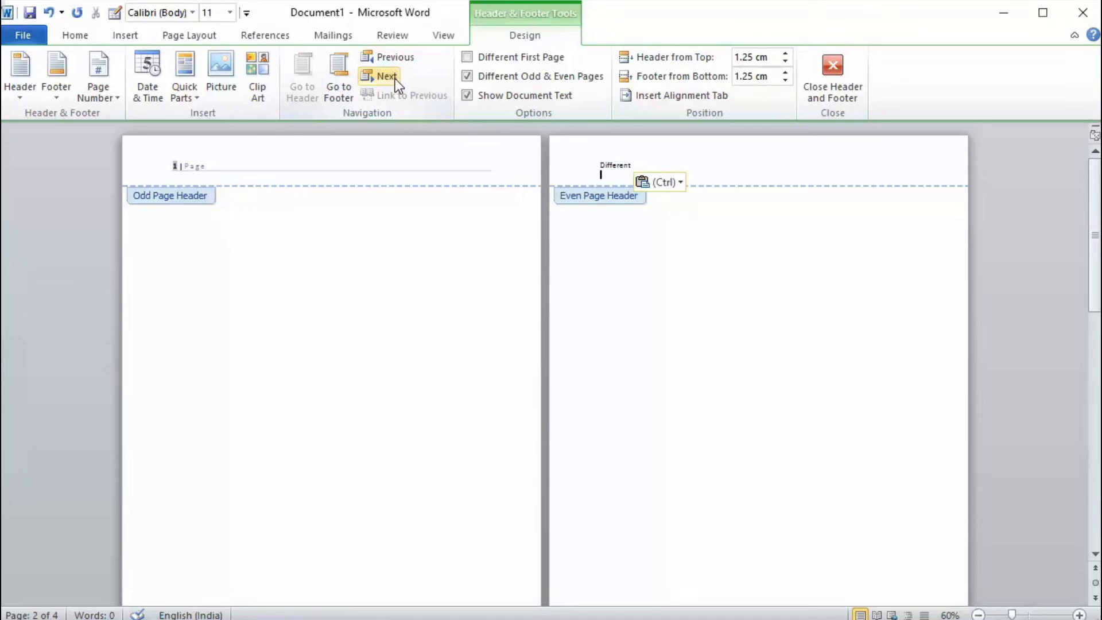
{"action": "key", "text": "Escape"}
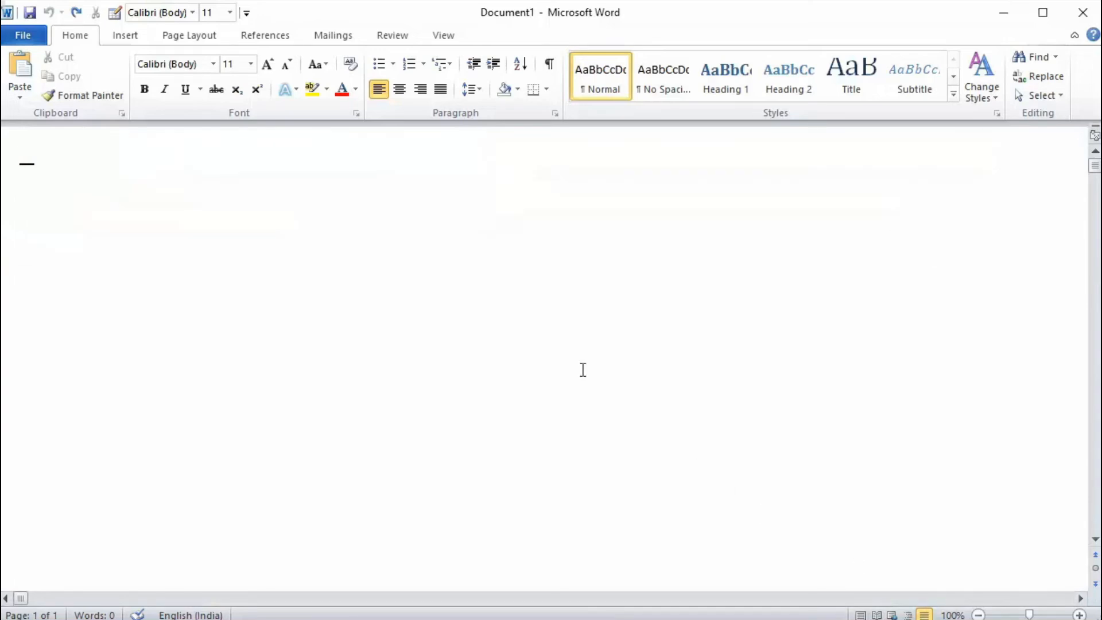
- Go to the next section of the document with the Go To command
{"action": "left_click", "coordinate": [1056, 57]}
{"action": "left_click", "coordinate": [1068, 117]}
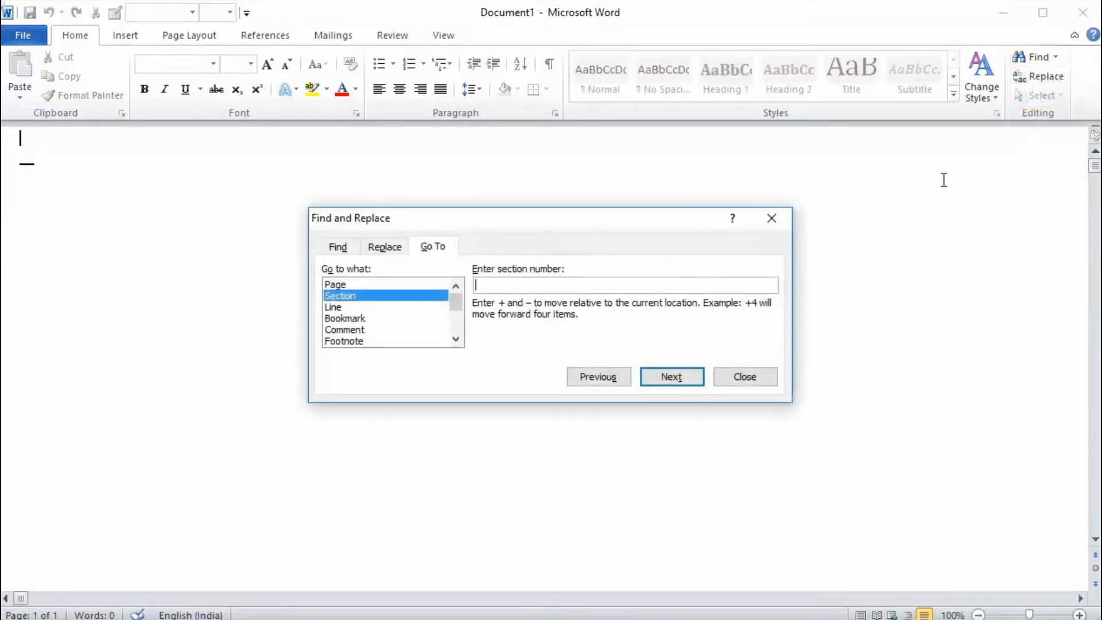
{"action": "left_click", "coordinate": [678, 377]}
{"action": "left_click", "coordinate": [774, 378]}
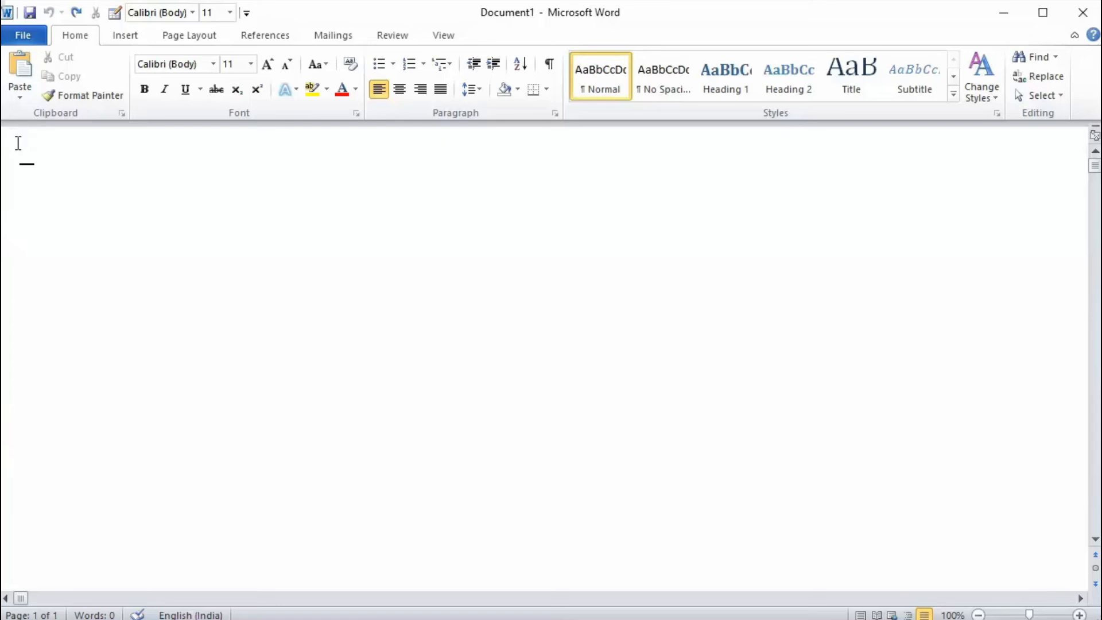
- Insert Next Page section breaks in the blank document
{"action": "left_click", "coordinate": [194, 37]}
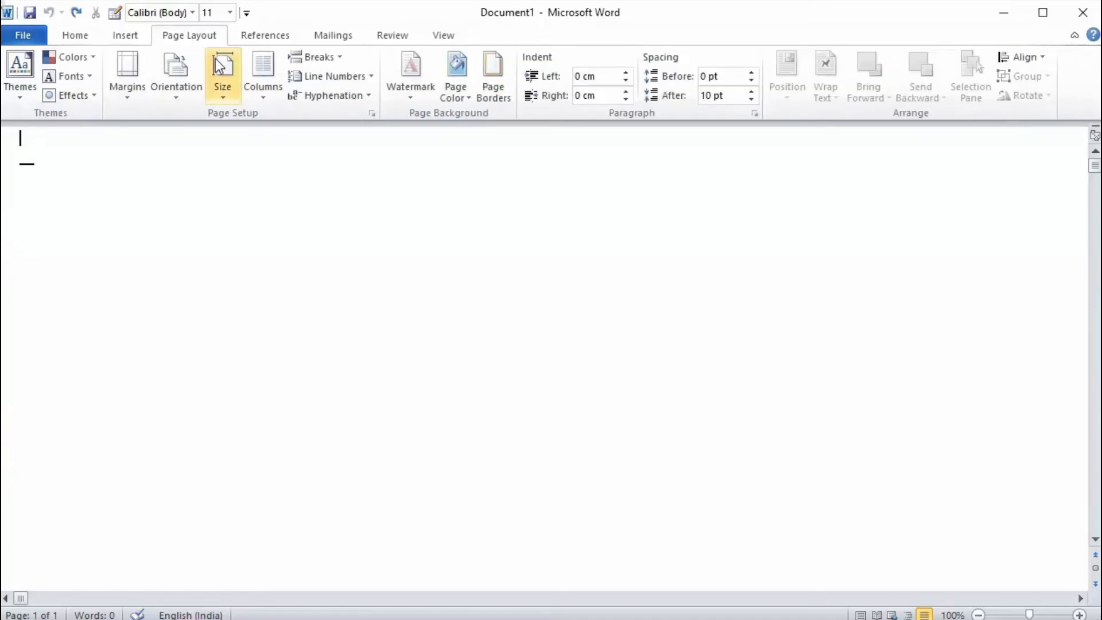
{"action": "left_click", "coordinate": [343, 57]}
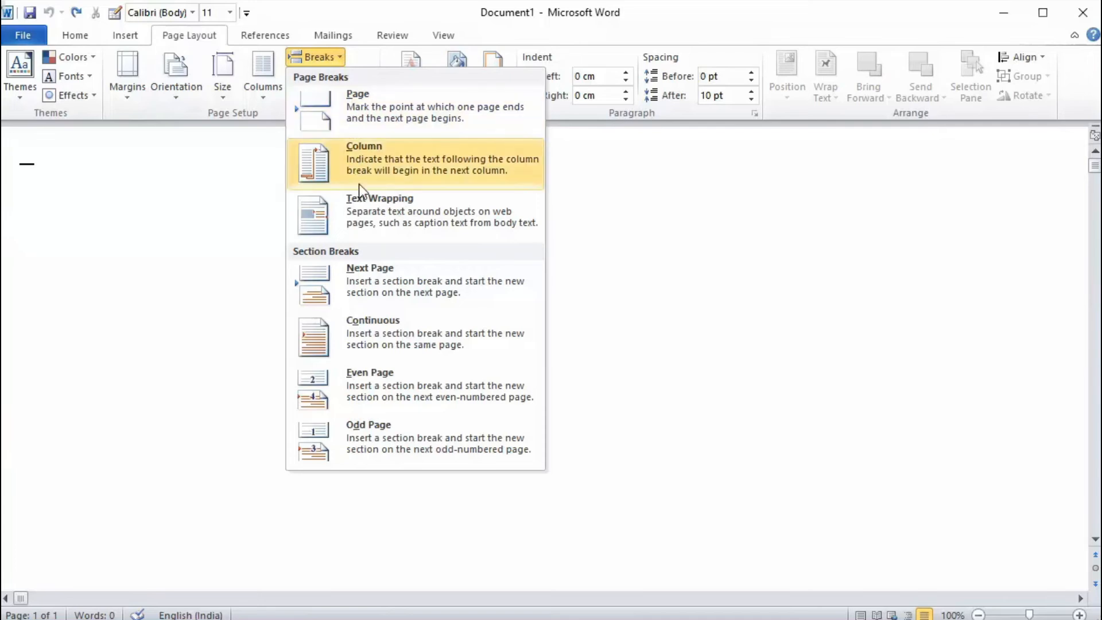
{"action": "left_click", "coordinate": [372, 291]}
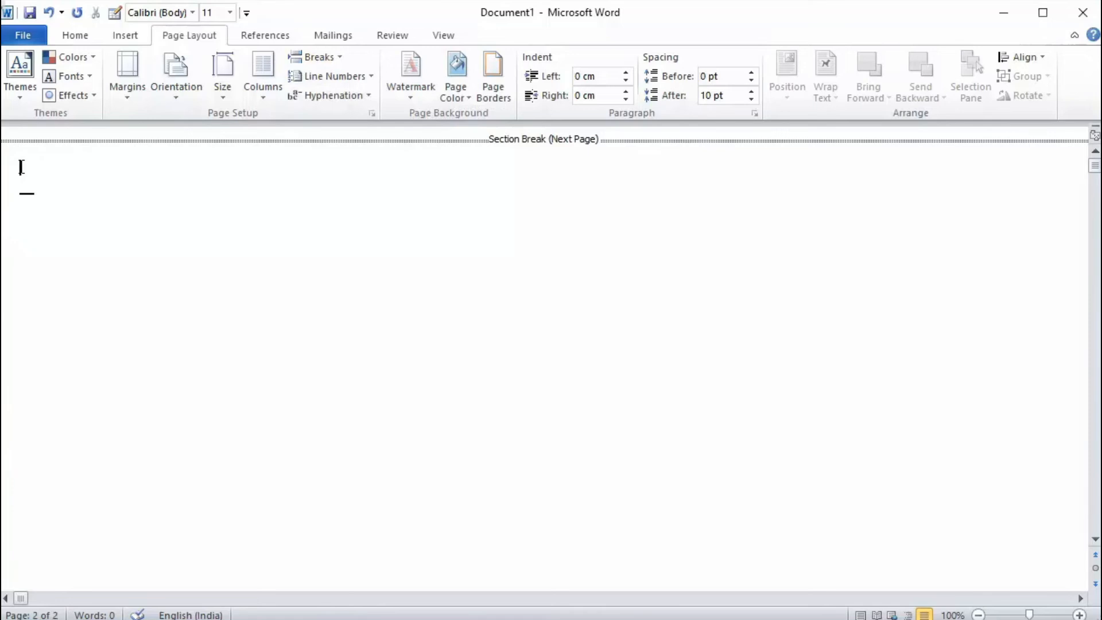
{"action": "scroll", "coordinate": [42, 263], "scroll_direction": "down", "scroll_amount": 2}
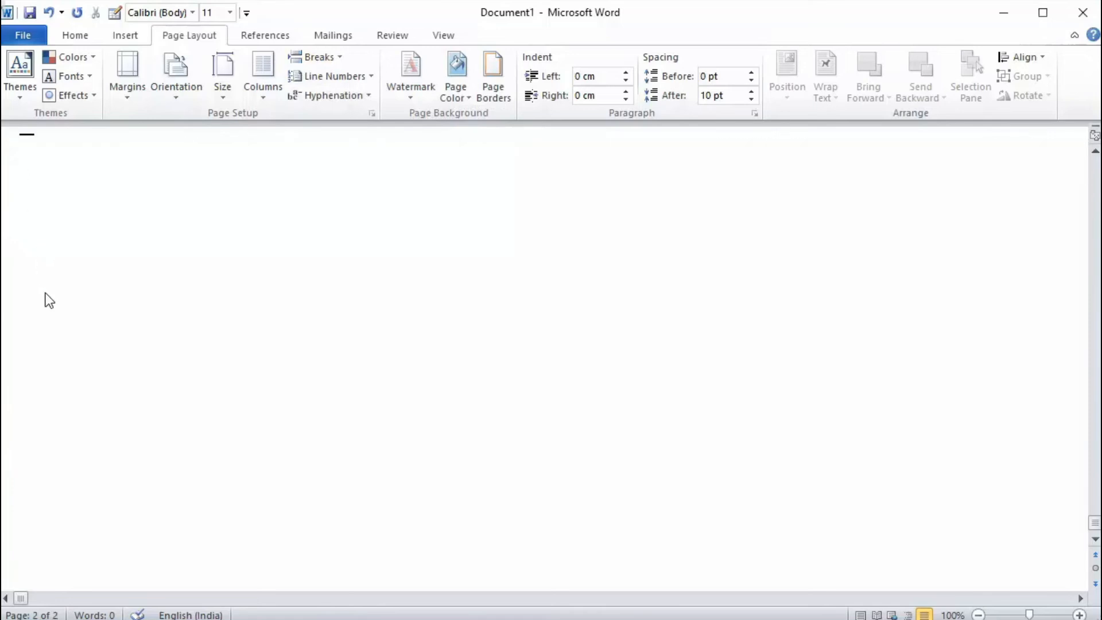
{"action": "scroll", "coordinate": [48, 294], "scroll_direction": "up", "scroll_amount": 1}
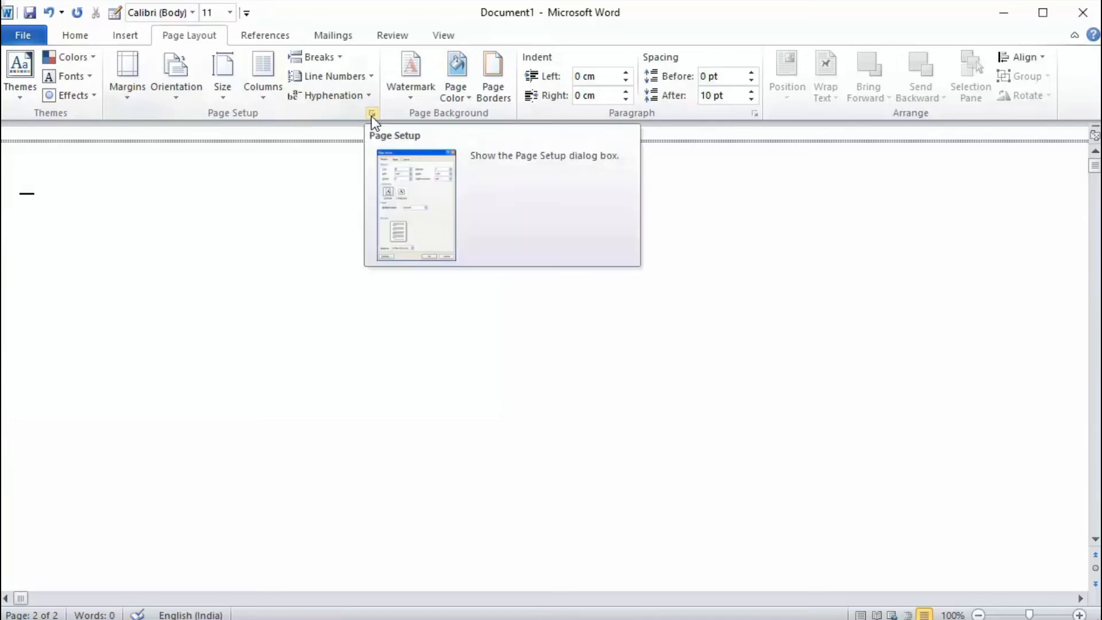
{"action": "left_click", "coordinate": [343, 57]}
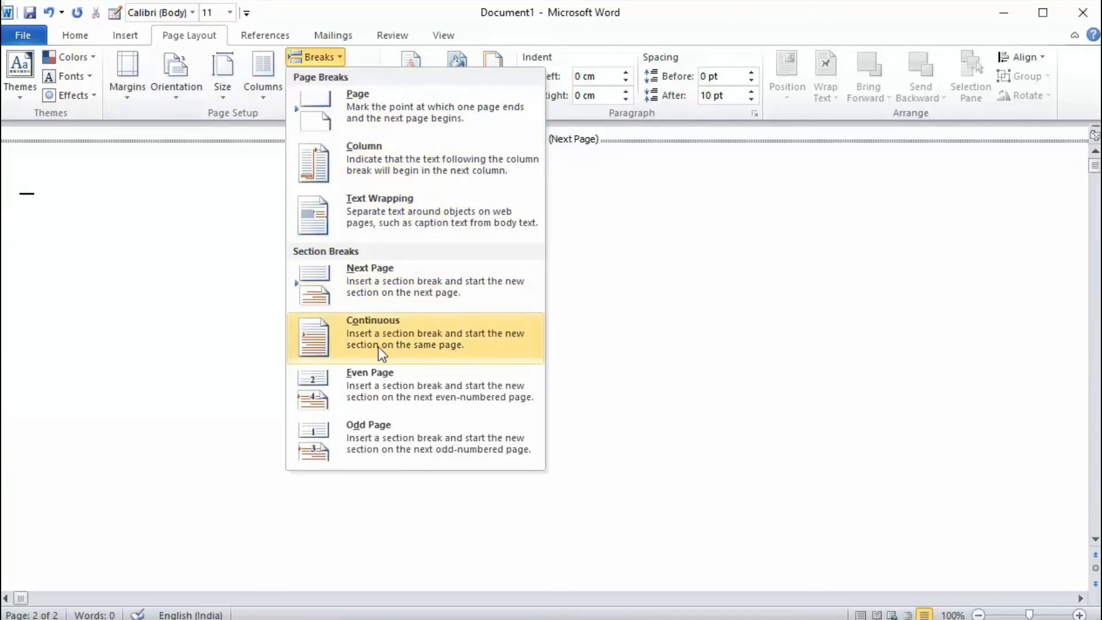
{"action": "left_click", "coordinate": [387, 293]}
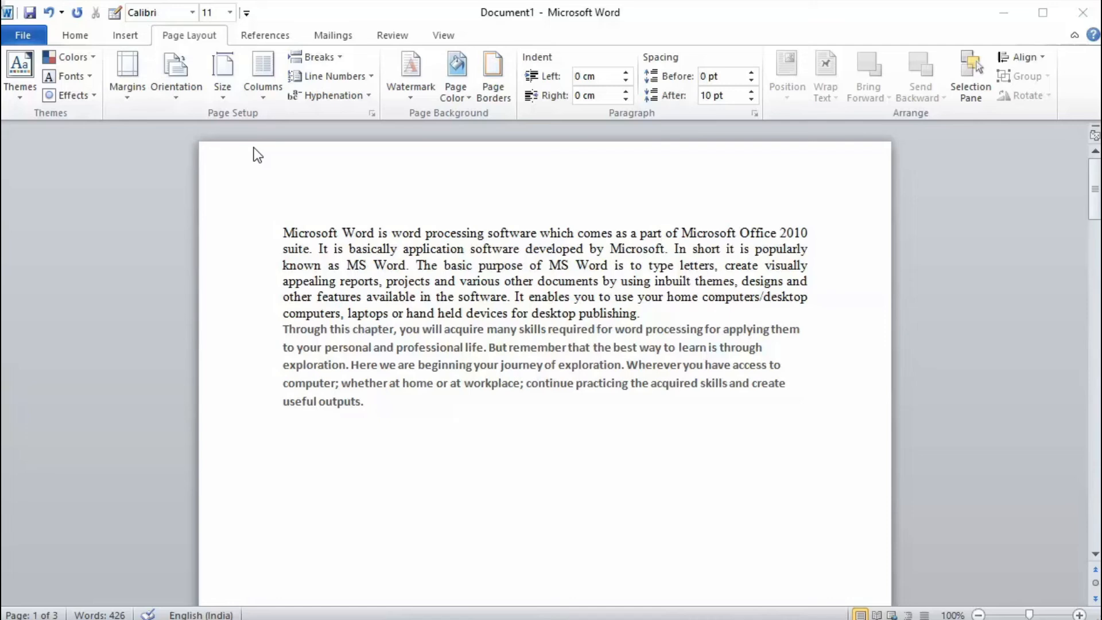
- Edit the document's header and enter "New header" in the Section 1 header
{"action": "left_click", "coordinate": [290, 238]}
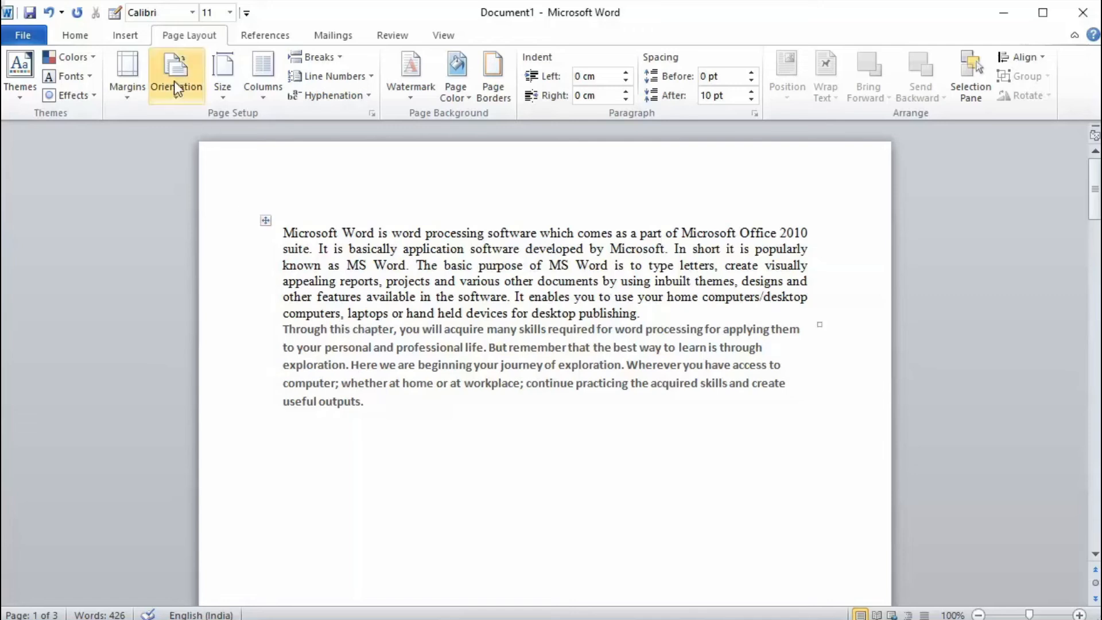
{"action": "left_click", "coordinate": [127, 35]}
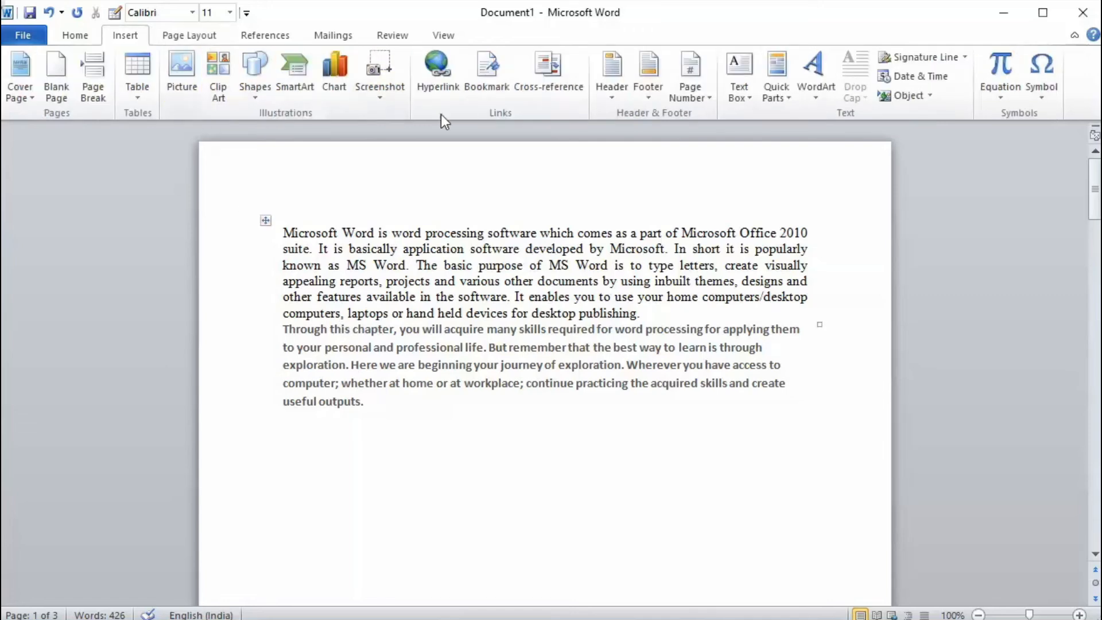
{"action": "left_click", "coordinate": [600, 95]}
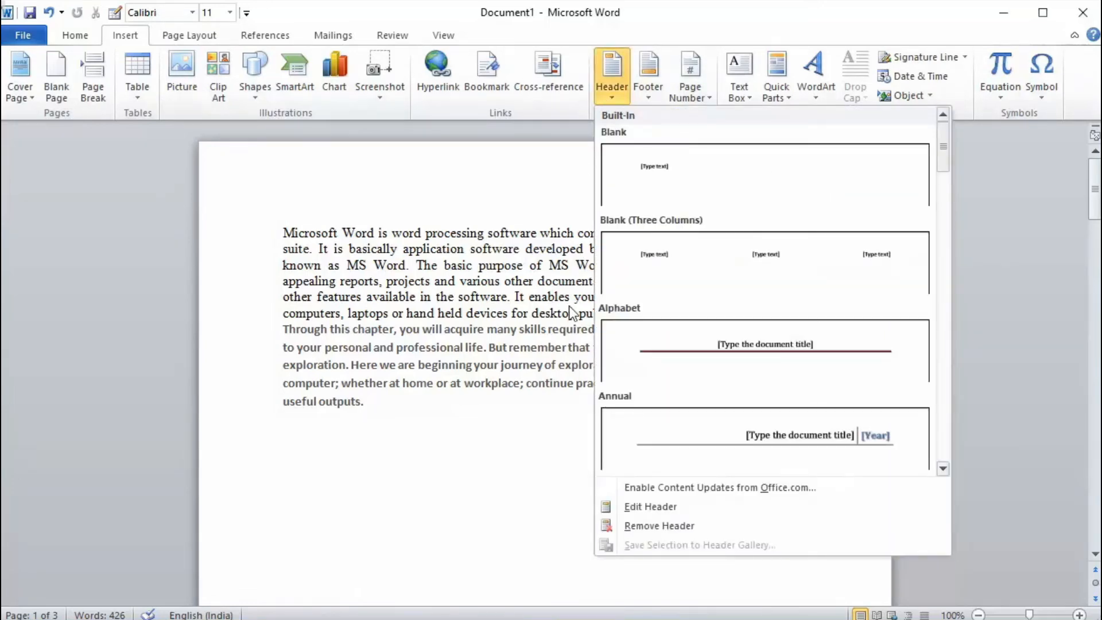
{"action": "left_click", "coordinate": [646, 510]}
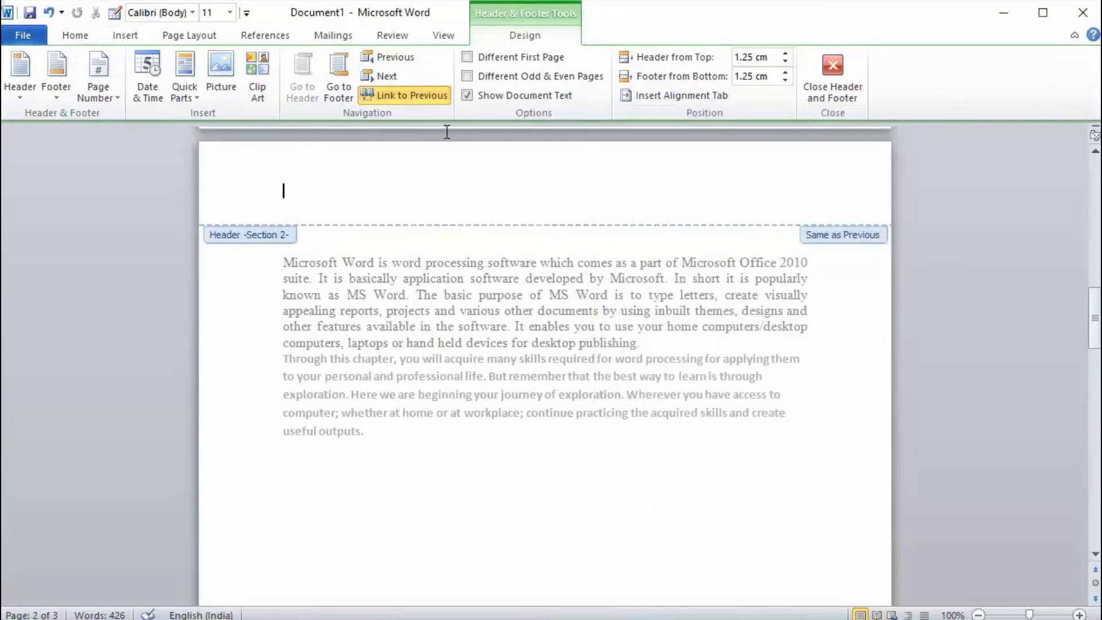
{"action": "left_click", "coordinate": [391, 59]}
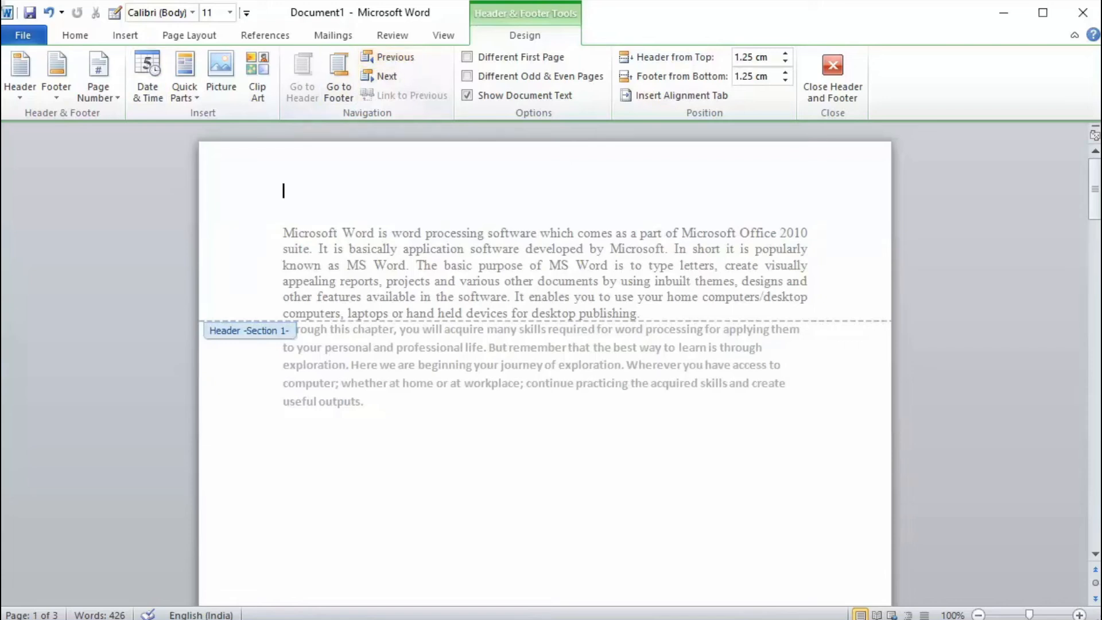
{"action": "type", "text": "New header"}
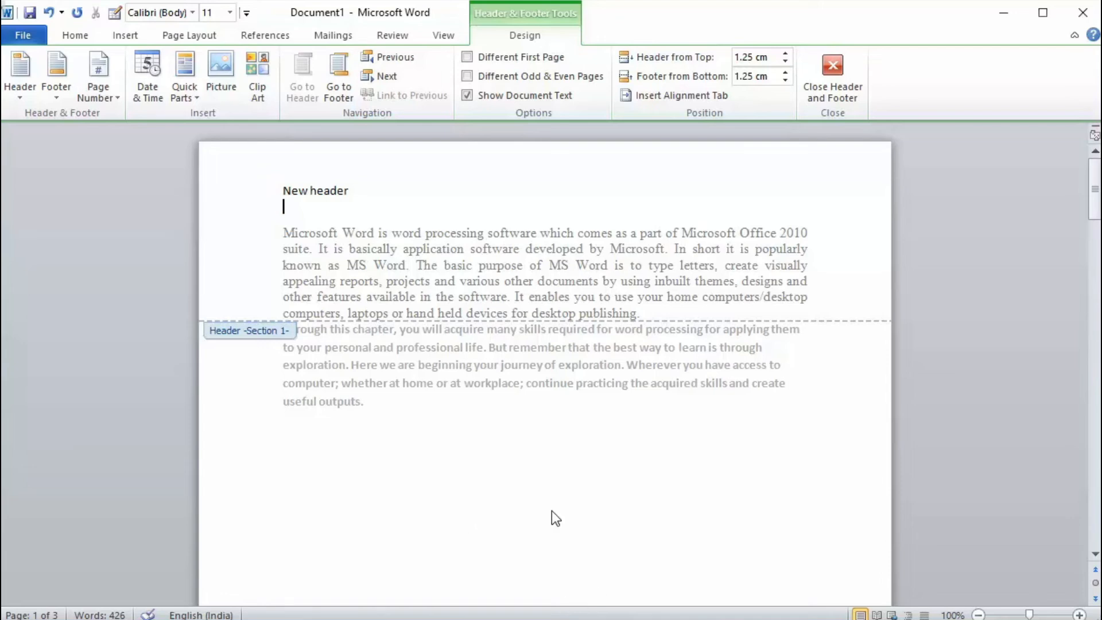
- Turn off Link to Previous for the Section 2 header and replace the word "New" in it with "Header to"
{"action": "left_click", "coordinate": [394, 76]}
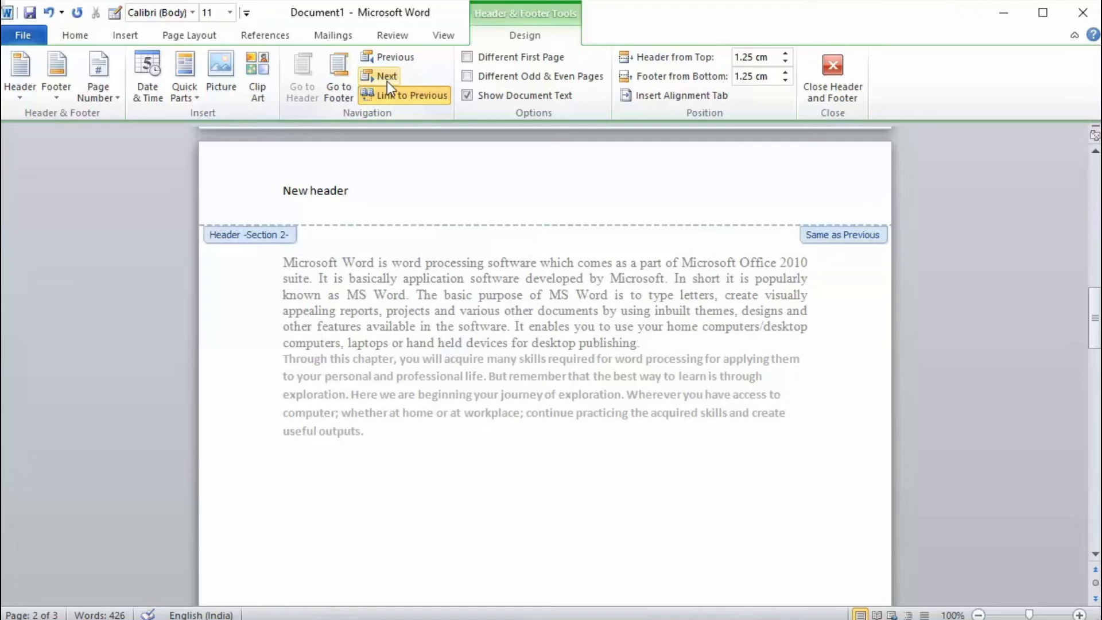
{"action": "left_click", "coordinate": [395, 95]}
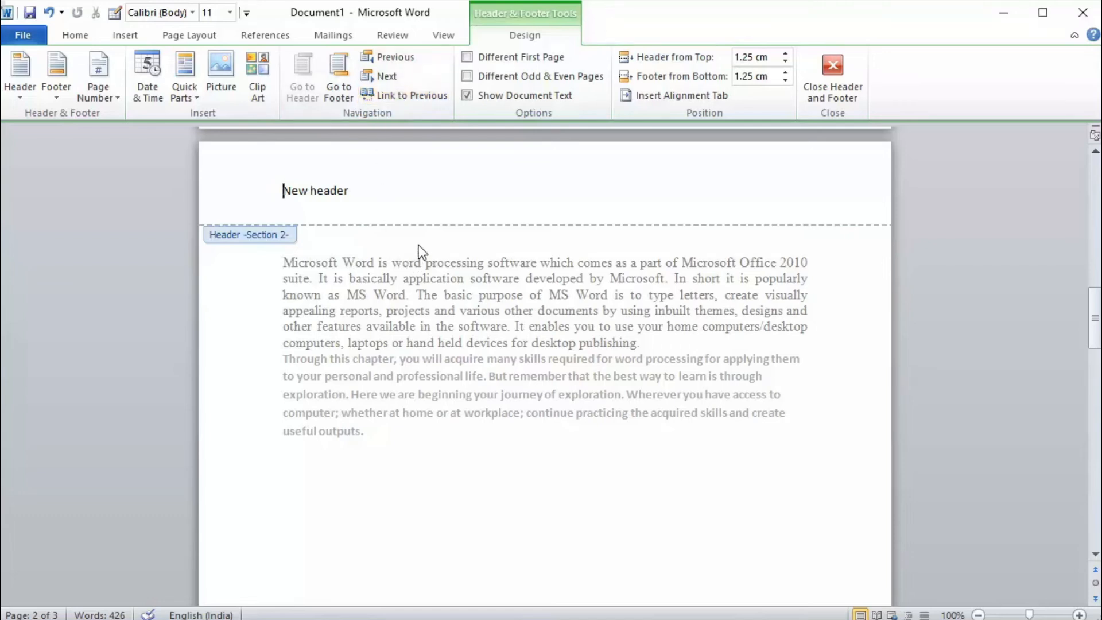
{"action": "left_click_drag", "start_coordinate": [310, 191], "coordinate": [263, 185]}
{"action": "type", "text": "Hea"}
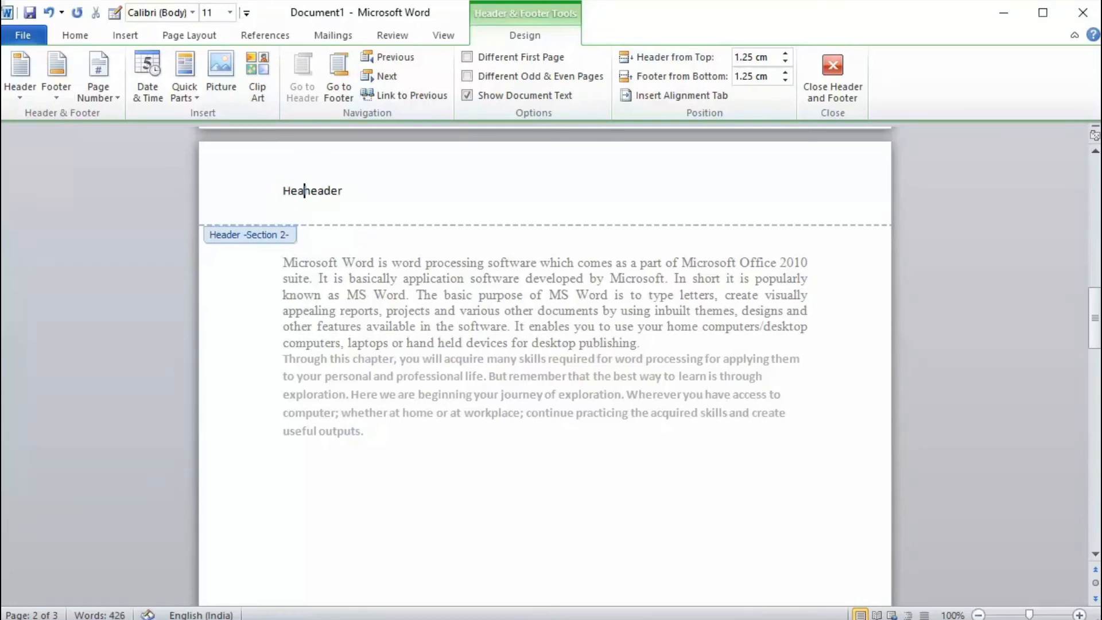
{"action": "type", "text": "der to"}
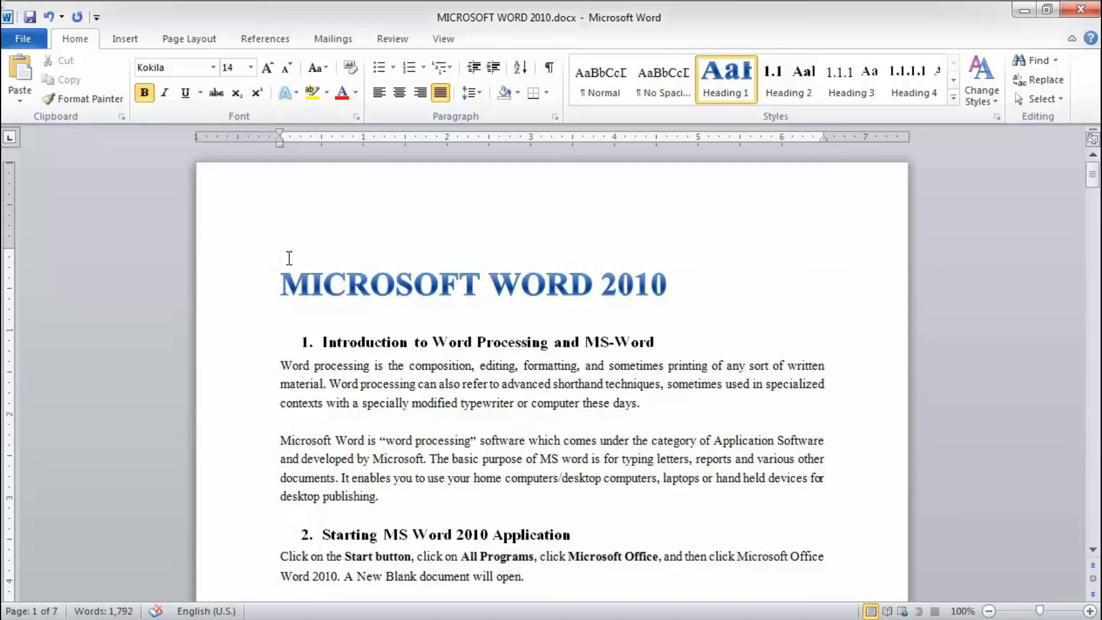
- Insert a FileName field in the first page's footer with the Uppercase format and the path added to the filename
{"action": "scroll", "coordinate": [289, 344], "scroll_direction": "down", "scroll_amount": 10}
{"action": "left_click", "coordinate": [386, 346]}
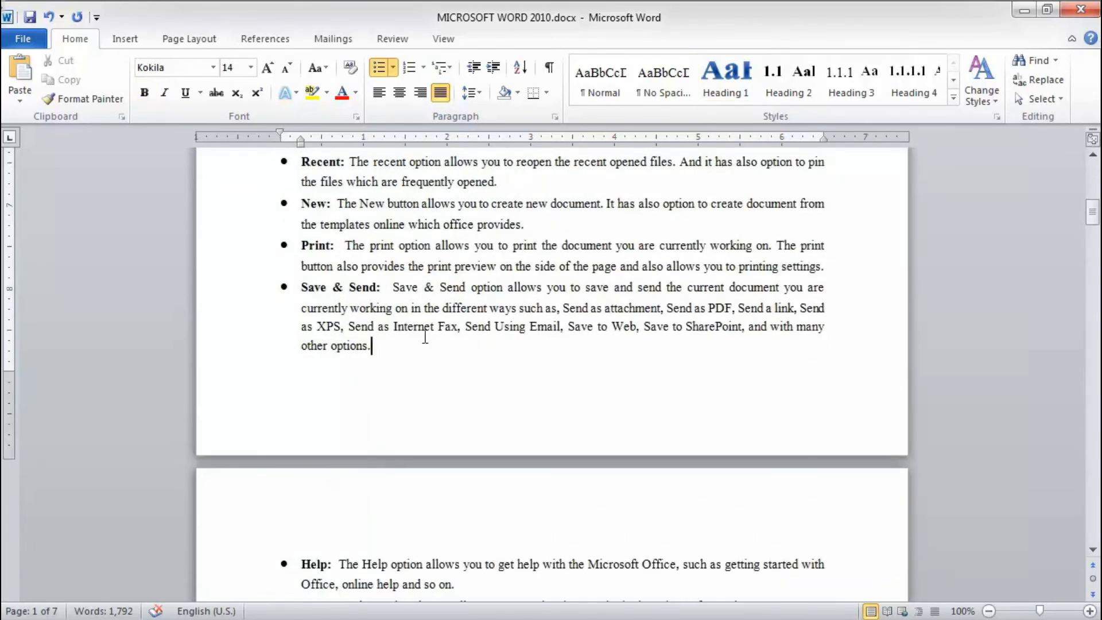
{"action": "double_click", "coordinate": [368, 385]}
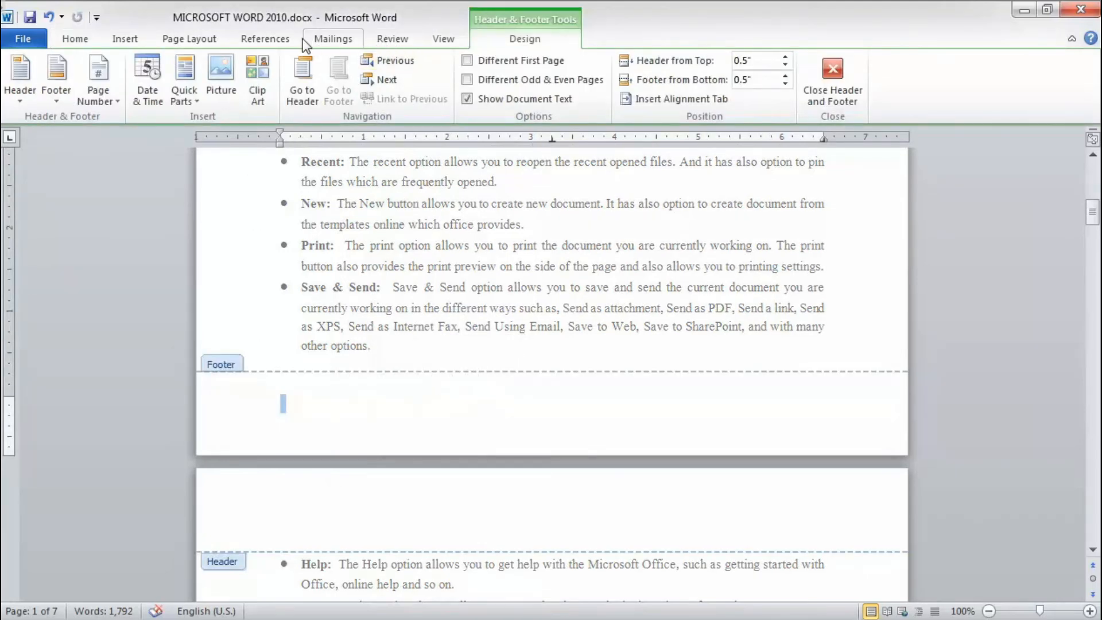
{"action": "left_click", "coordinate": [125, 38]}
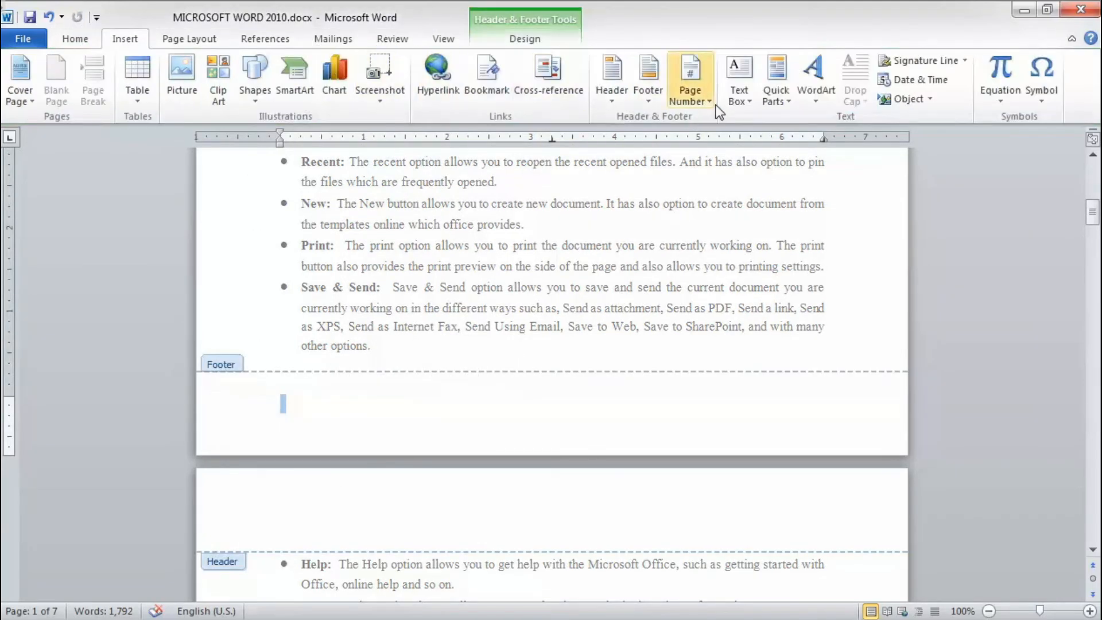
{"action": "left_click", "coordinate": [786, 99]}
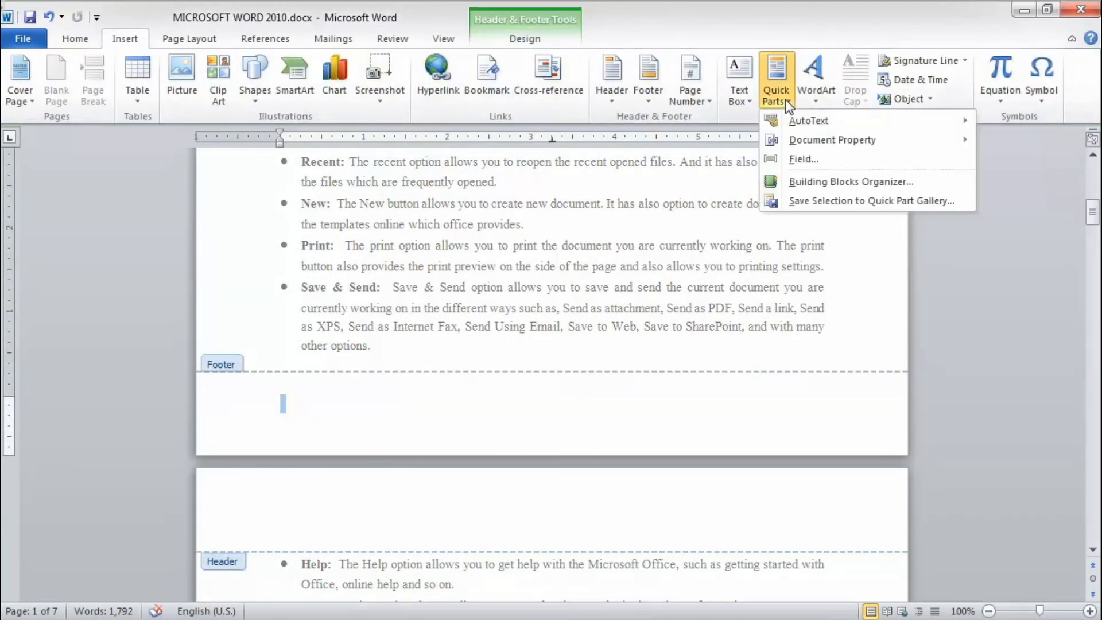
{"action": "left_click", "coordinate": [798, 159]}
{"action": "left_click_drag", "start_coordinate": [426, 260], "coordinate": [426, 287]}
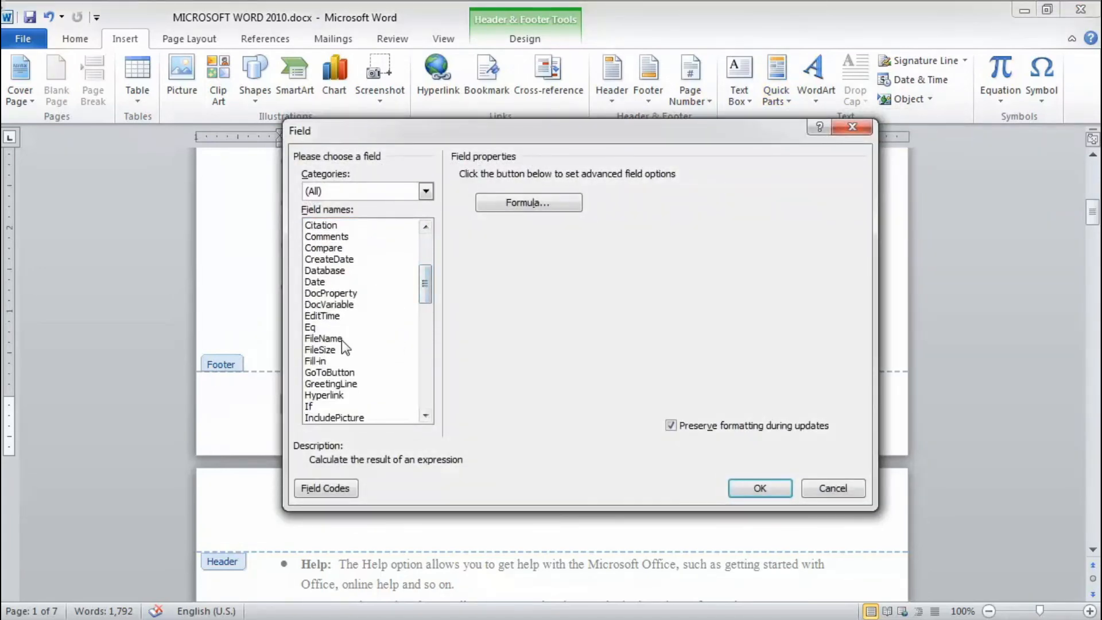
{"action": "left_click", "coordinate": [343, 339]}
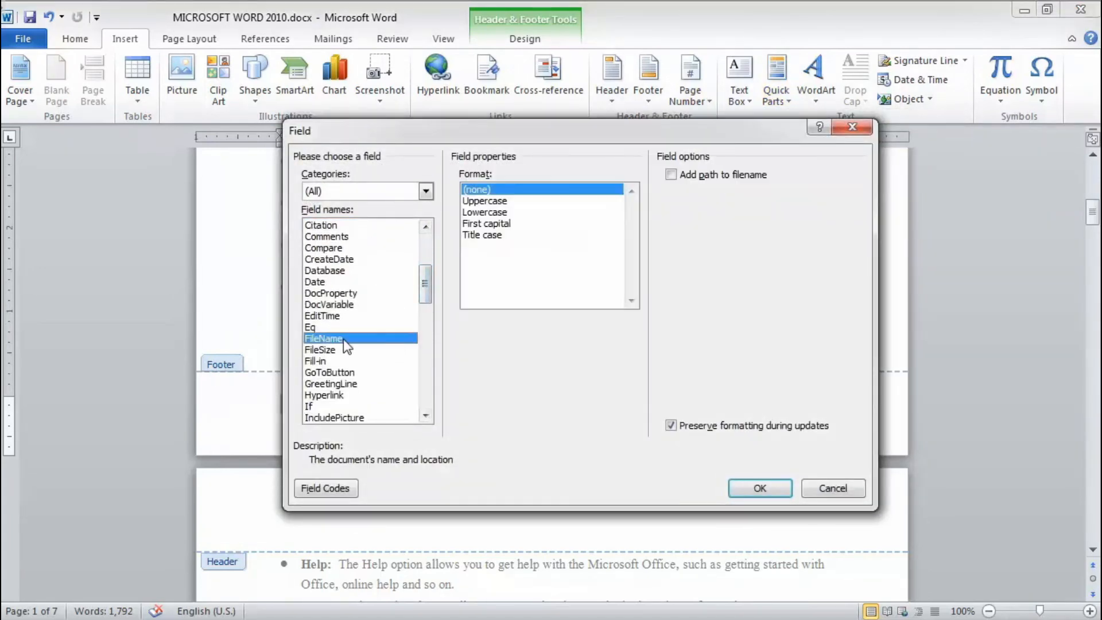
{"action": "left_click", "coordinate": [502, 202]}
{"action": "left_click", "coordinate": [670, 174]}
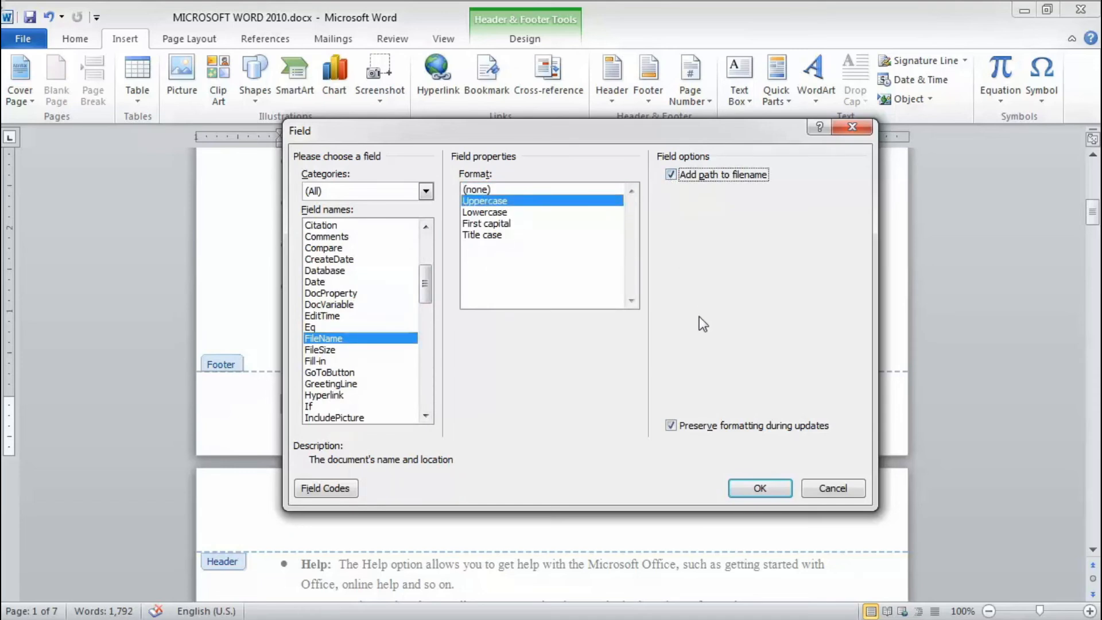
{"action": "left_click", "coordinate": [757, 485]}
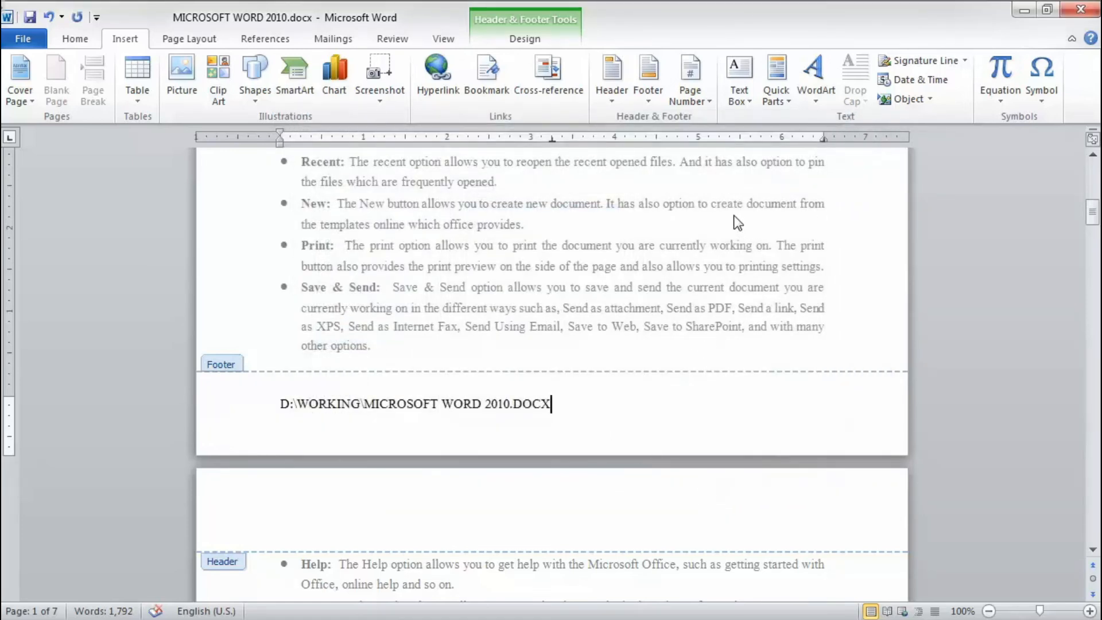
- Close the footer and insert the Author document property in the first page's header
{"action": "left_click", "coordinate": [534, 29]}
{"action": "left_click", "coordinate": [817, 67]}
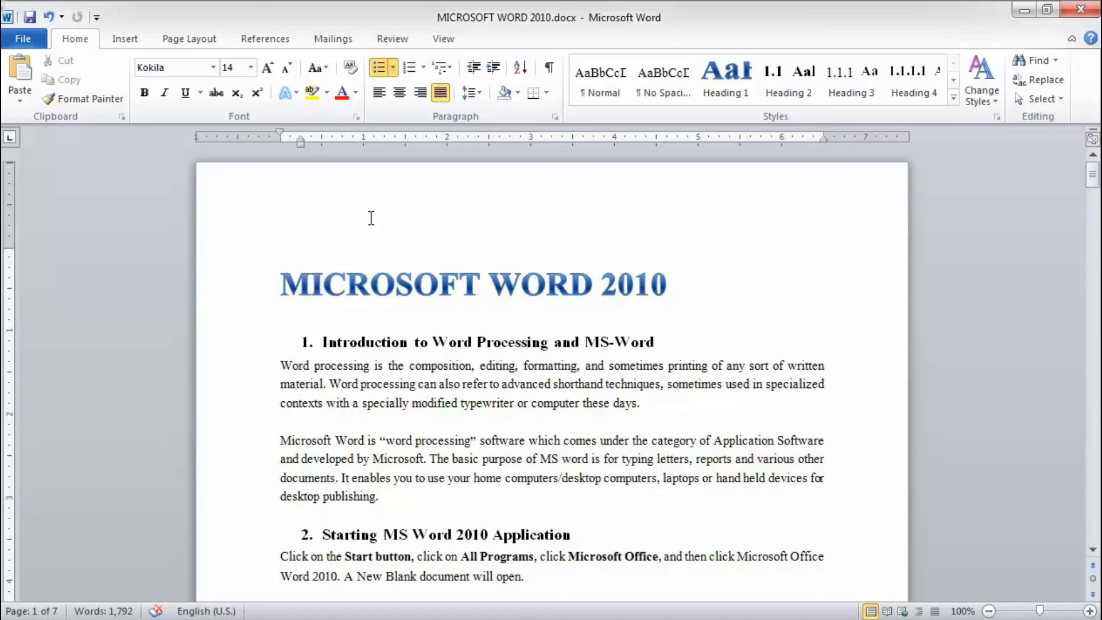
{"action": "double_click", "coordinate": [370, 218]}
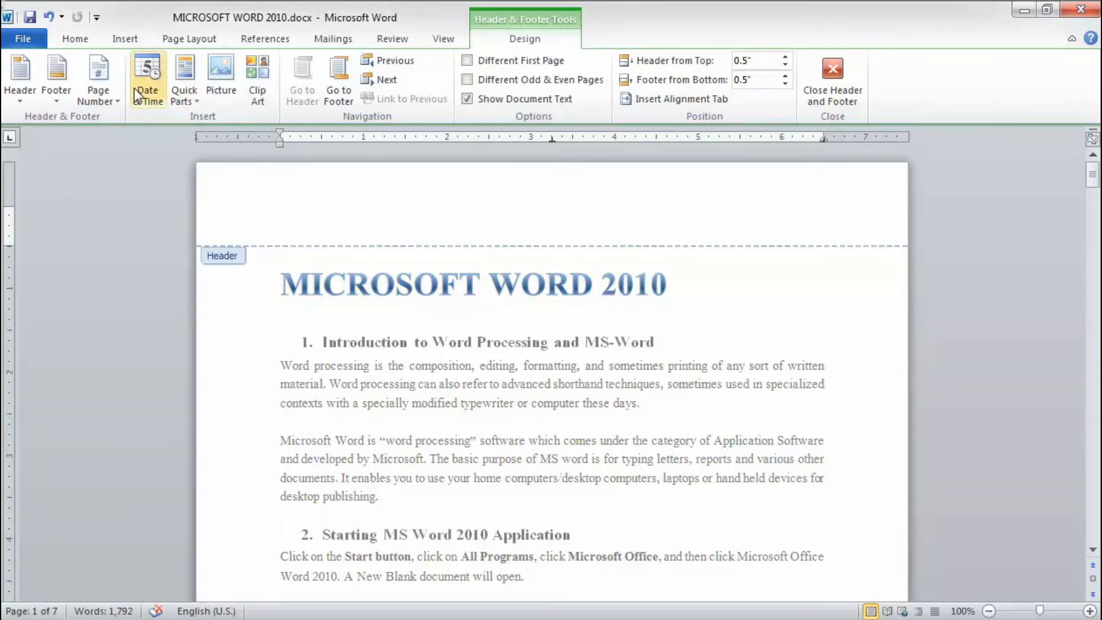
{"action": "left_click", "coordinate": [186, 99]}
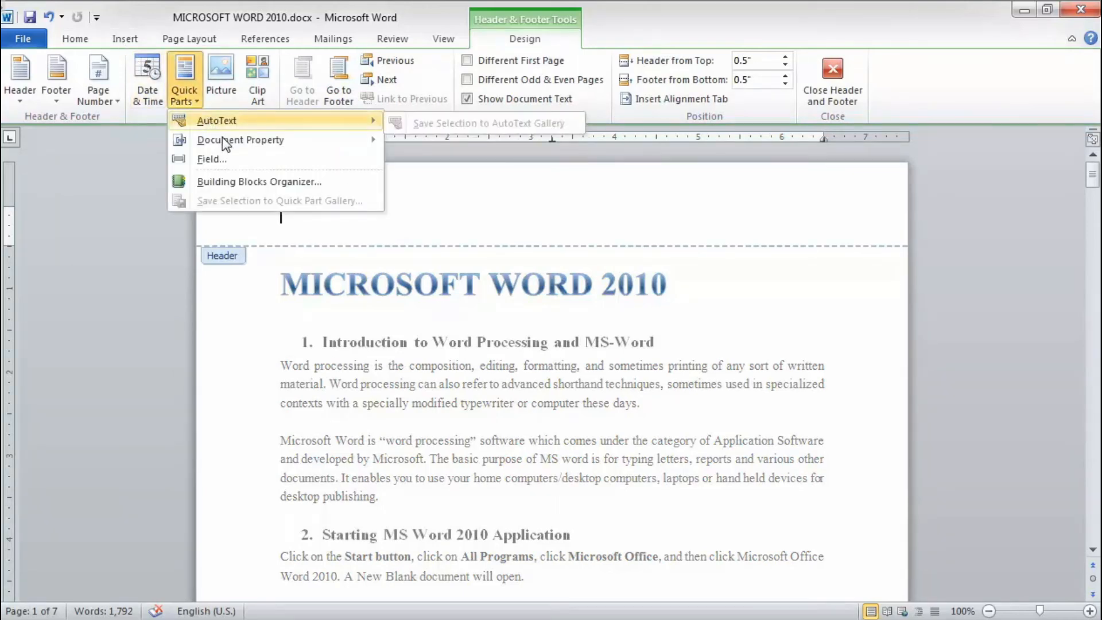
{"action": "mouse_move", "coordinate": [371, 146]}
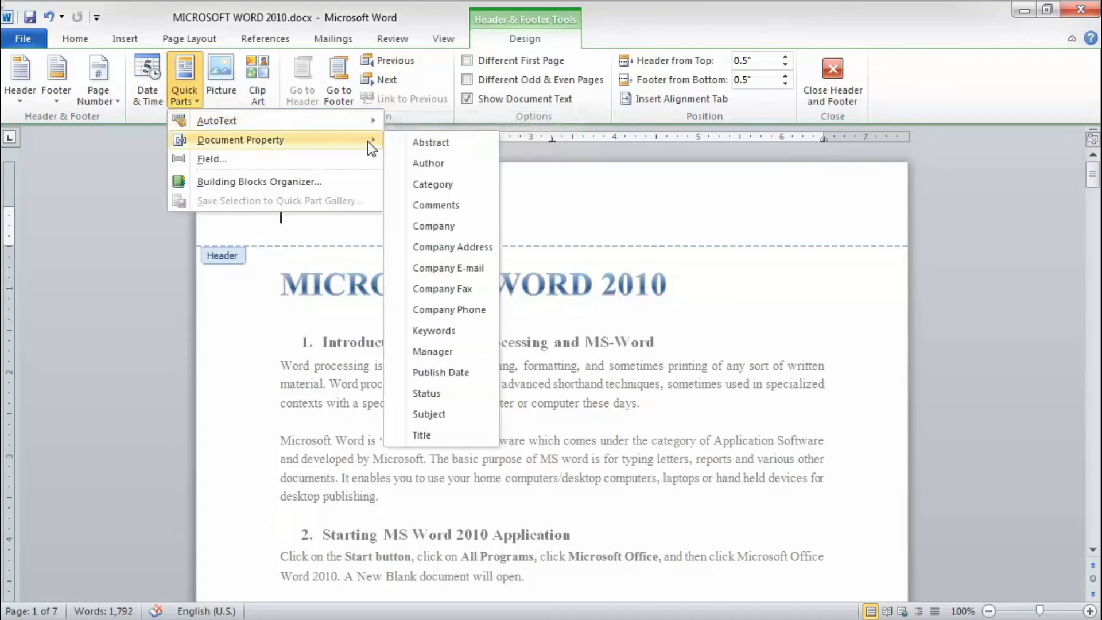
{"action": "left_click", "coordinate": [432, 161]}
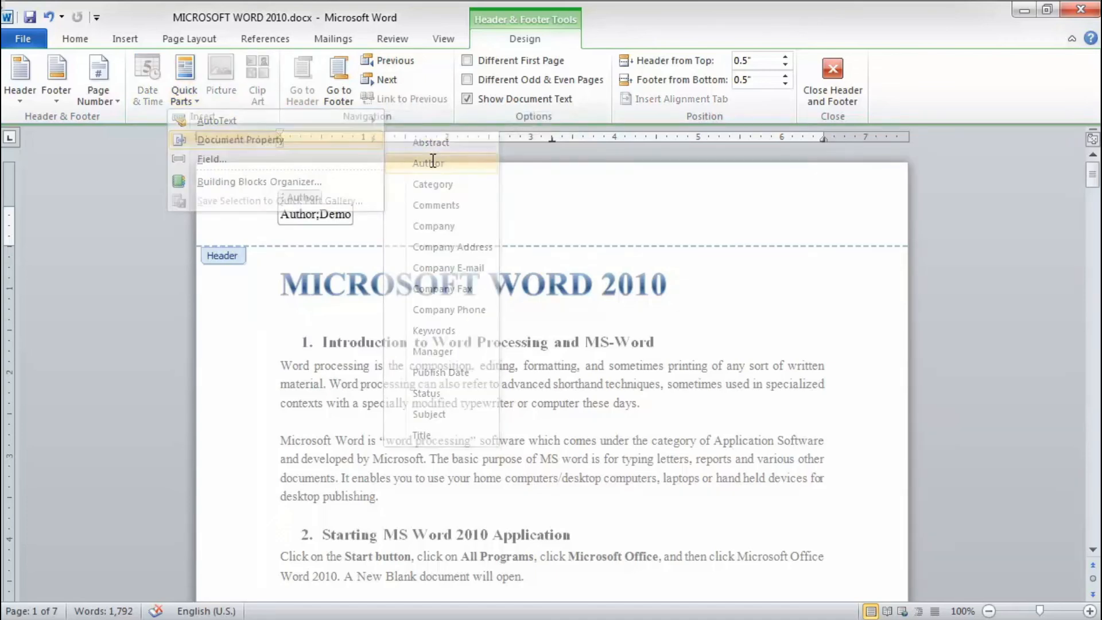
{"action": "left_click", "coordinate": [832, 71]}
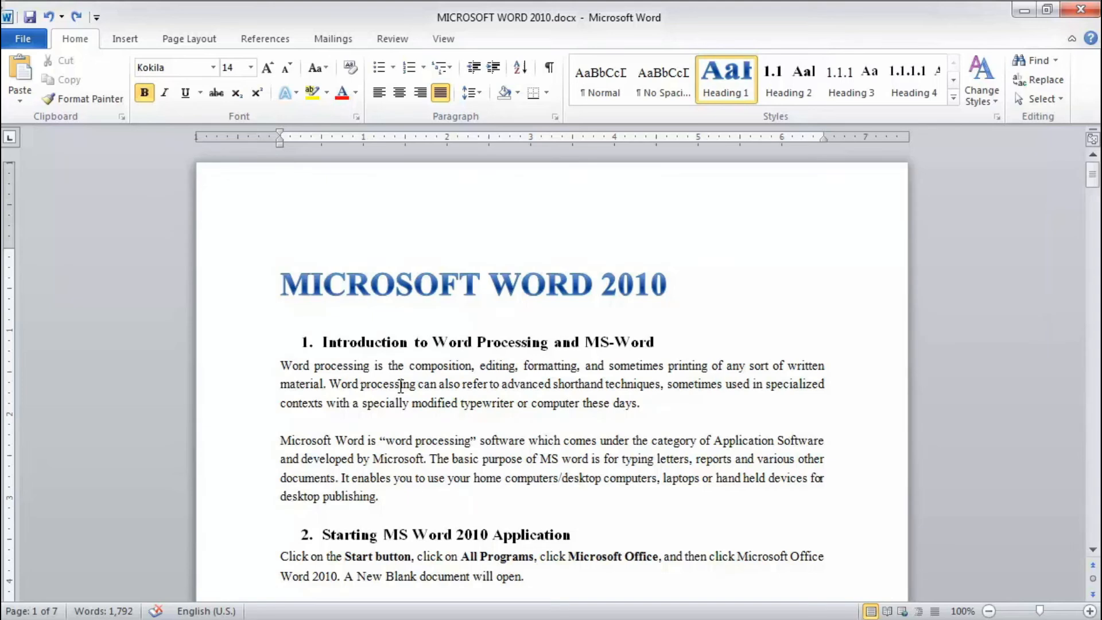
- Insert the date in the first page's header in the "Saturday, April 23, 2016" format and close the header
{"action": "double_click", "coordinate": [319, 223]}
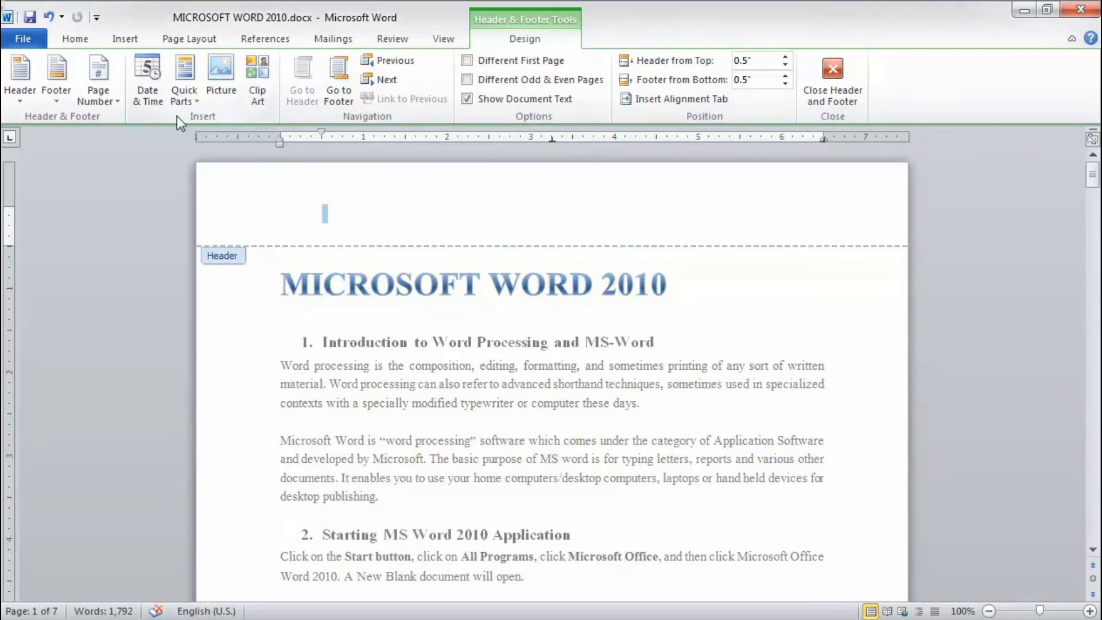
{"action": "left_click", "coordinate": [150, 81]}
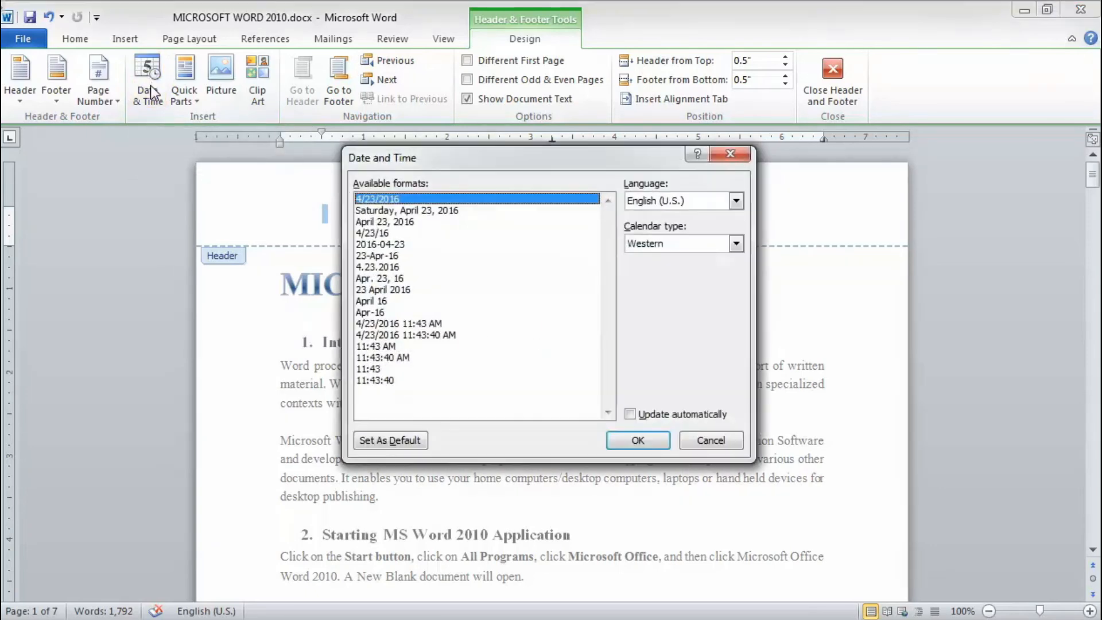
{"action": "left_click", "coordinate": [402, 210]}
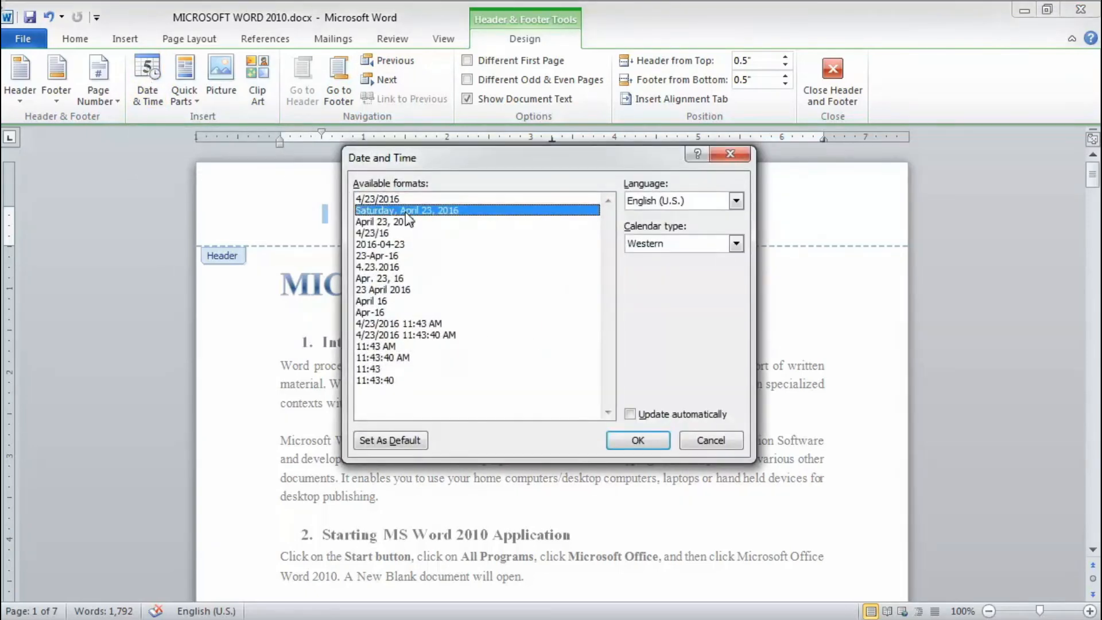
{"action": "left_click", "coordinate": [635, 442]}
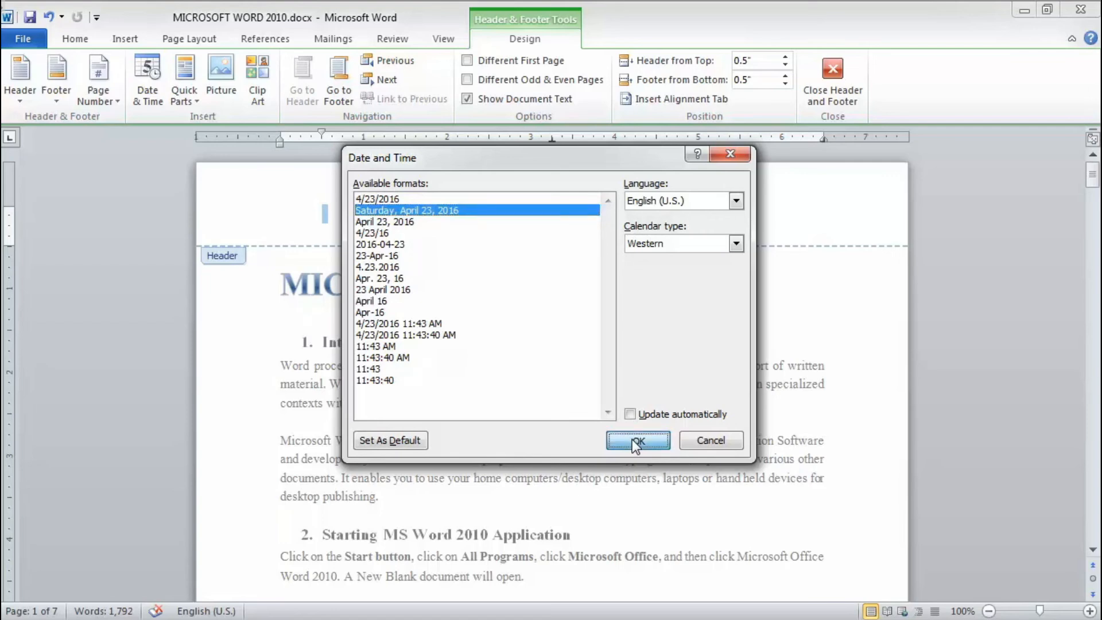
{"action": "left_click", "coordinate": [833, 80]}
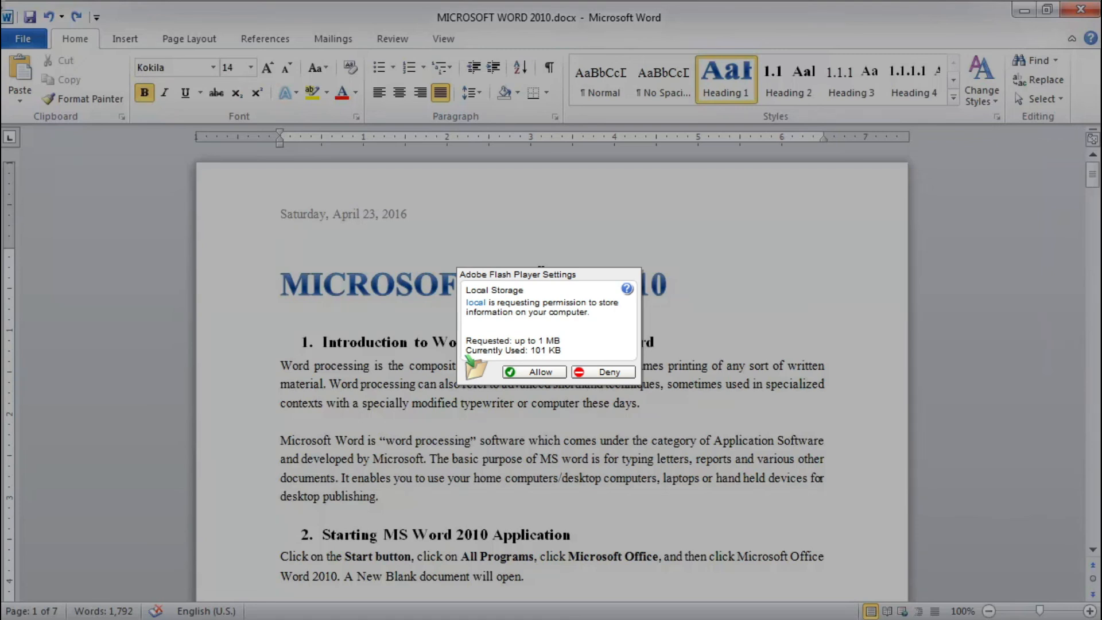
{"action": "left_click", "coordinate": [602, 372]}
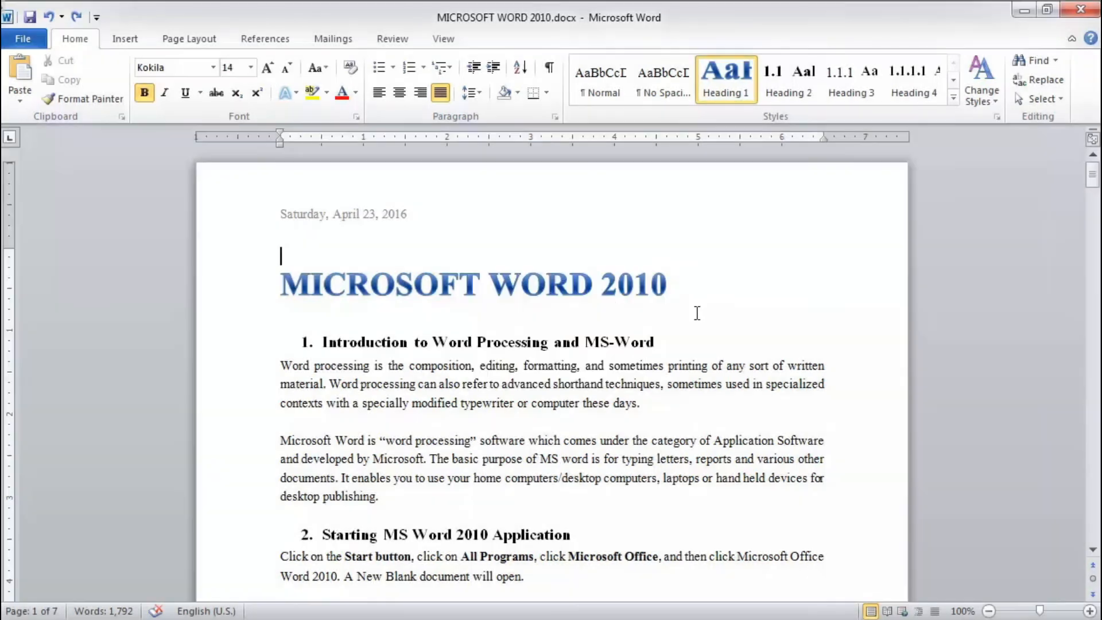
- Remove the header from the document
{"action": "left_click", "coordinate": [125, 39]}
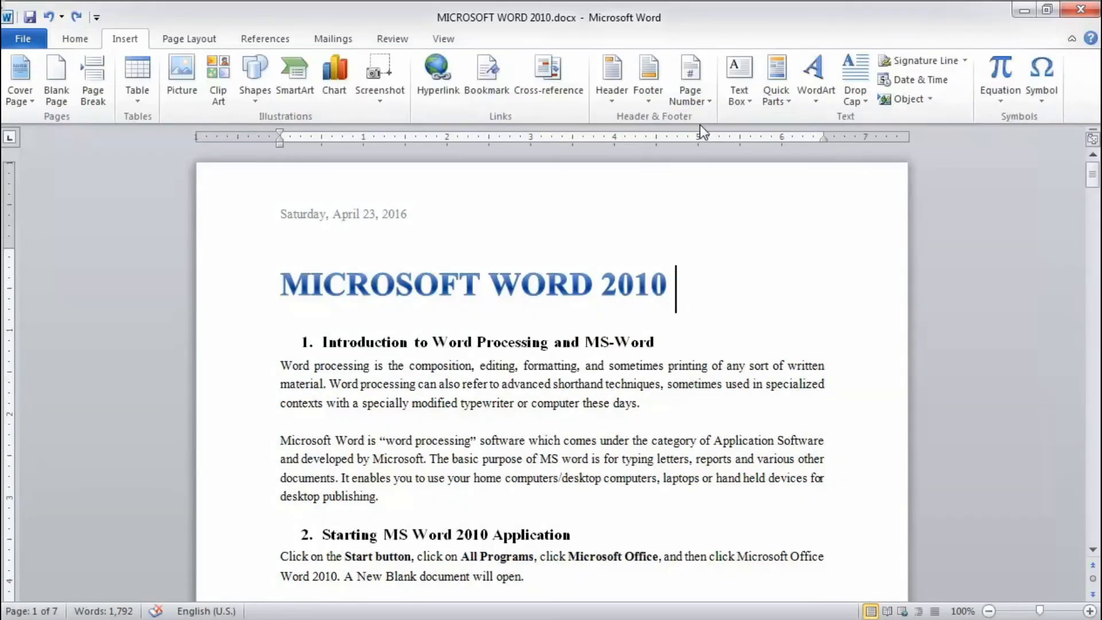
{"action": "left_click", "coordinate": [617, 105]}
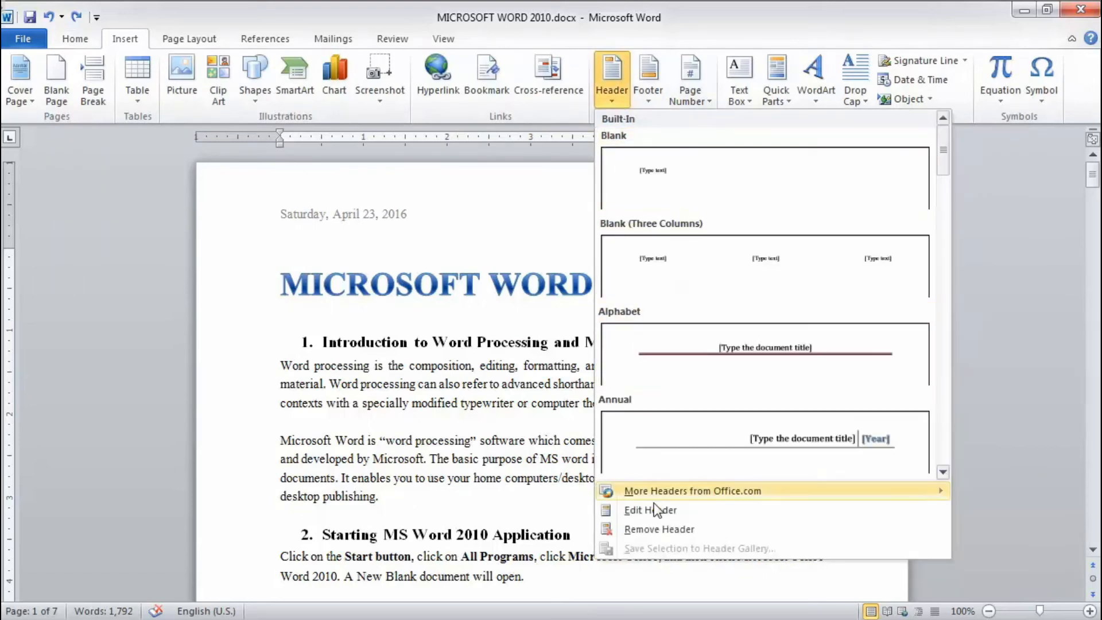
{"action": "left_click", "coordinate": [656, 529]}
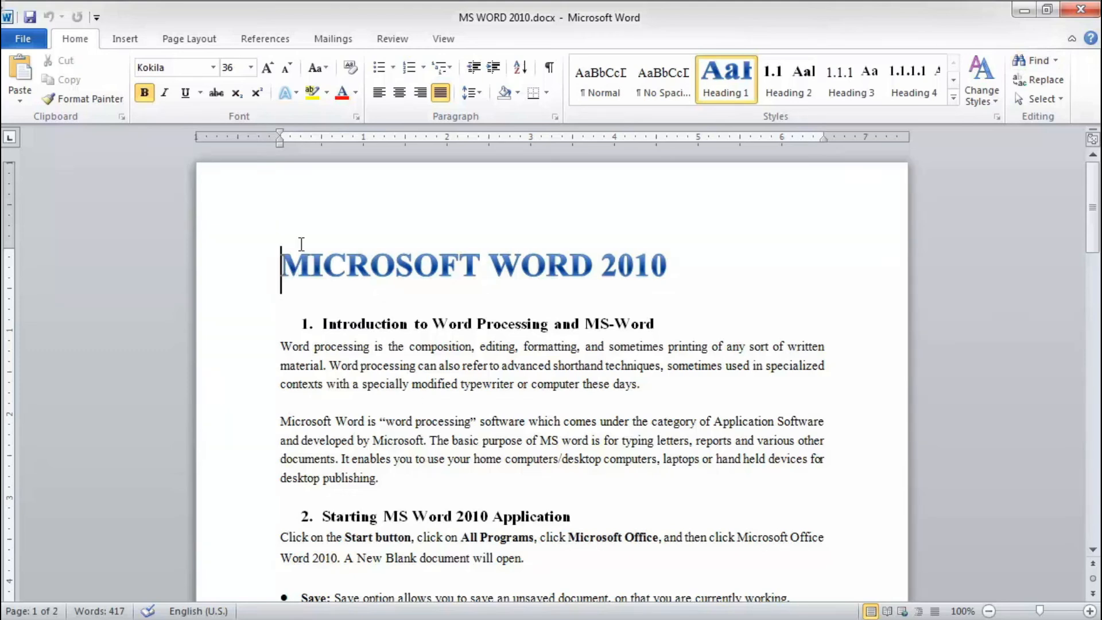
- Add a bookmark named First_Heading to the word "MICROSOFT" in the document title
{"action": "left_click_drag", "start_coordinate": [275, 254], "coordinate": [480, 269]}
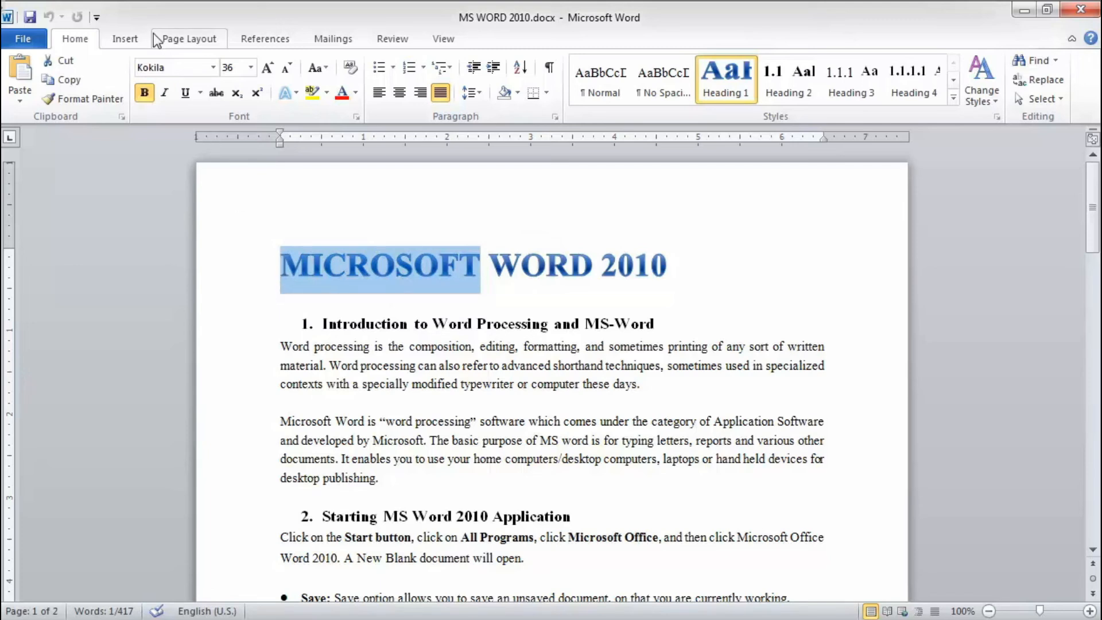
{"action": "left_click", "coordinate": [137, 40]}
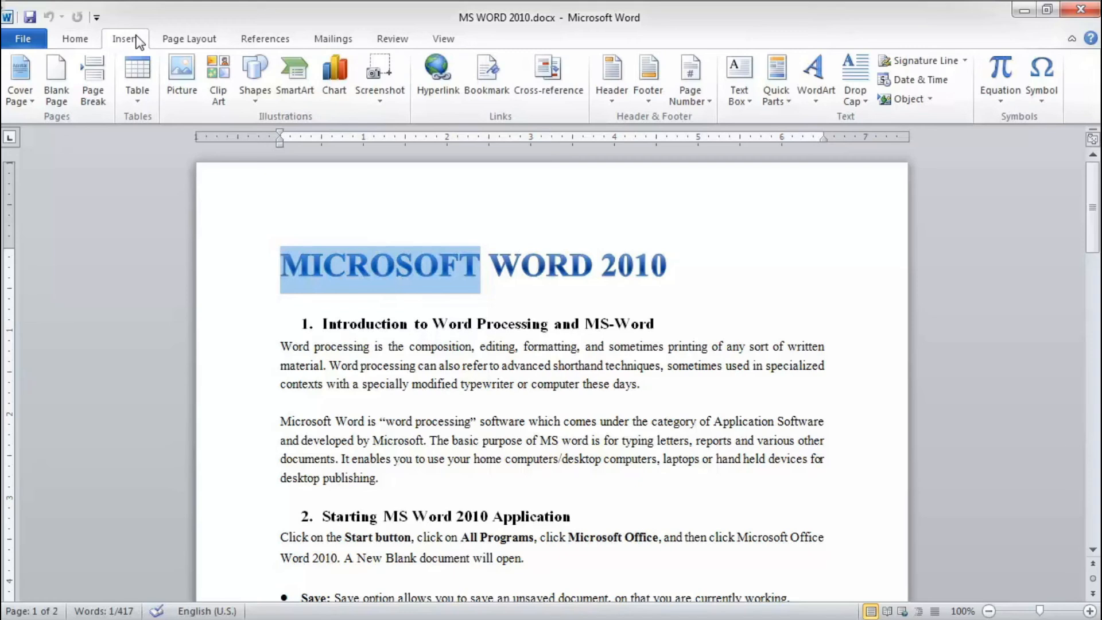
{"action": "left_click", "coordinate": [497, 87]}
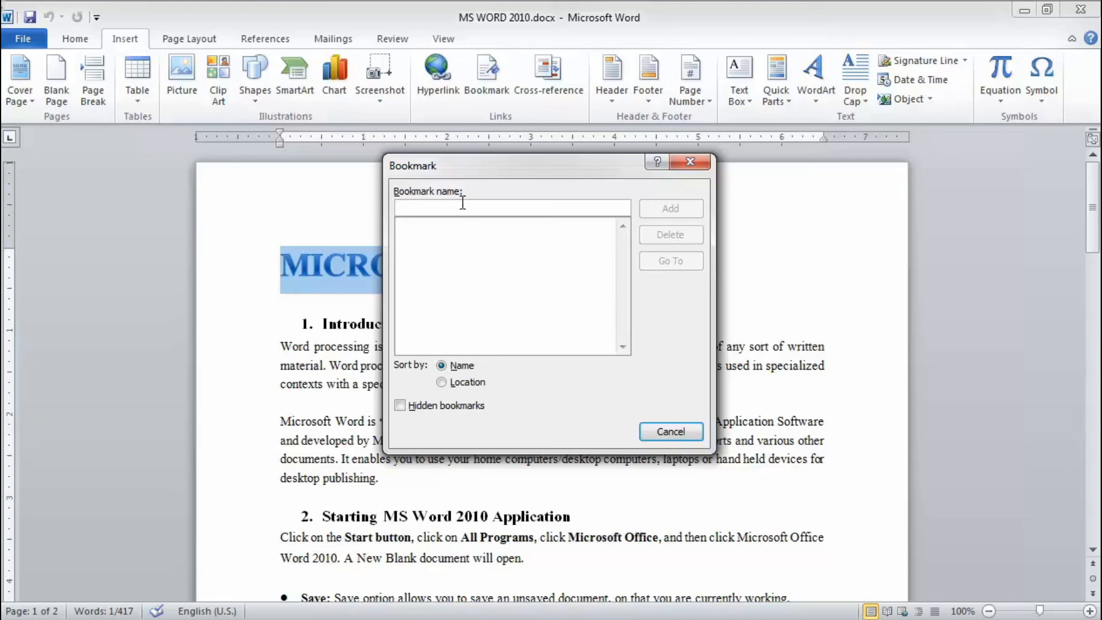
{"action": "type", "text": "First"}
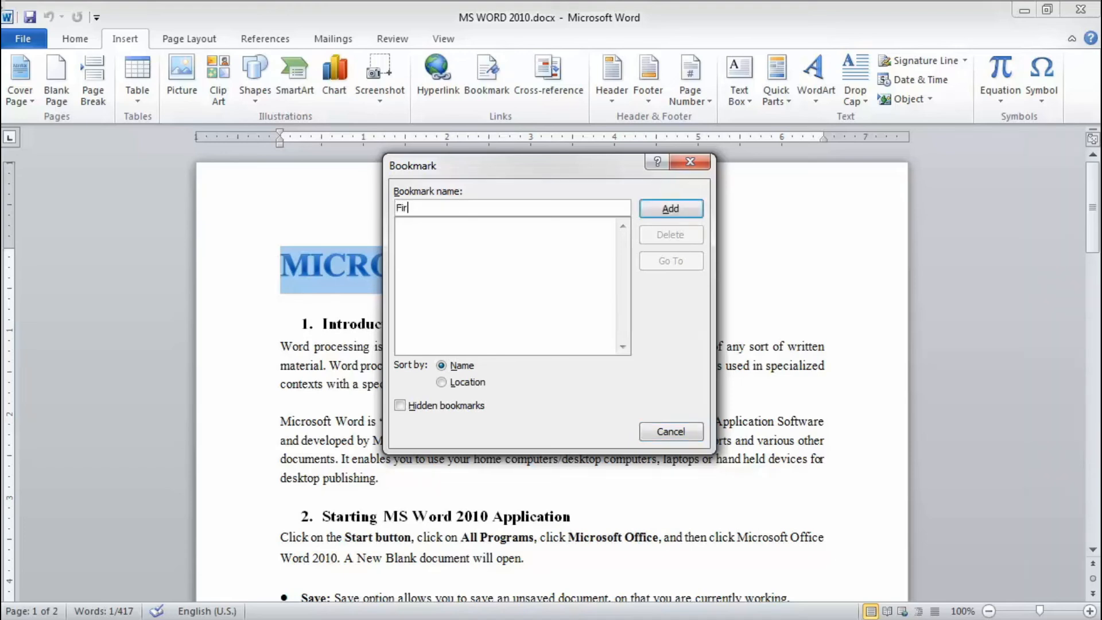
{"action": "type", "text": "_Heading"}
{"action": "left_click", "coordinate": [673, 216]}
{"action": "left_click", "coordinate": [680, 313]}
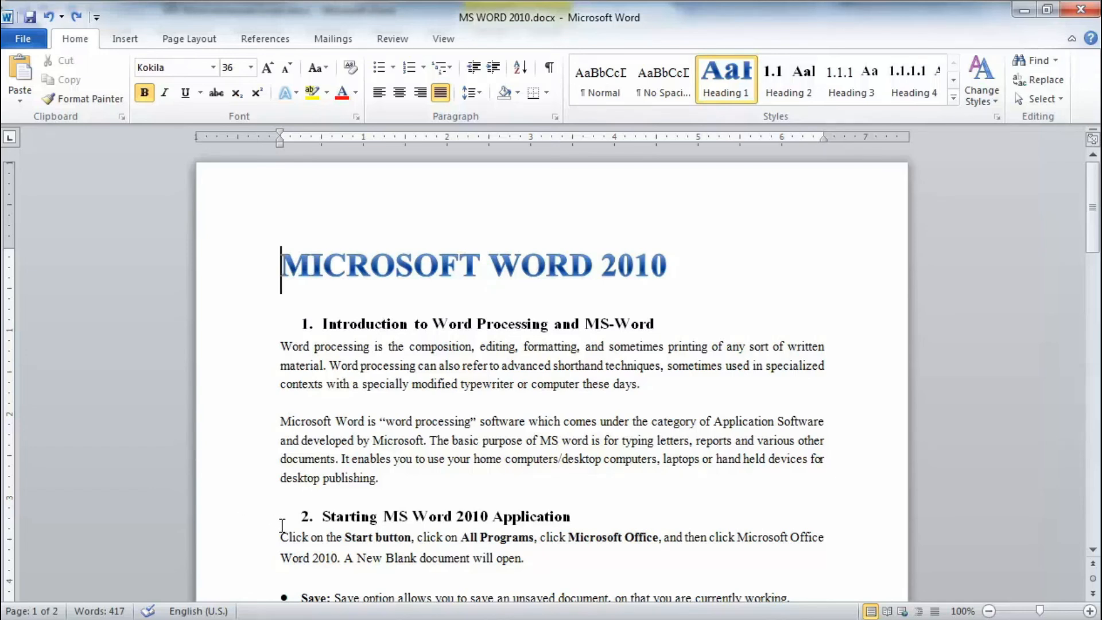
- Hyperlink the heading "Starting MS Word 2010 Application" to the First_Heading bookmark in this document
{"action": "left_click", "coordinate": [323, 517]}
{"action": "left_click_drag", "start_coordinate": [323, 517], "coordinate": [576, 517]}
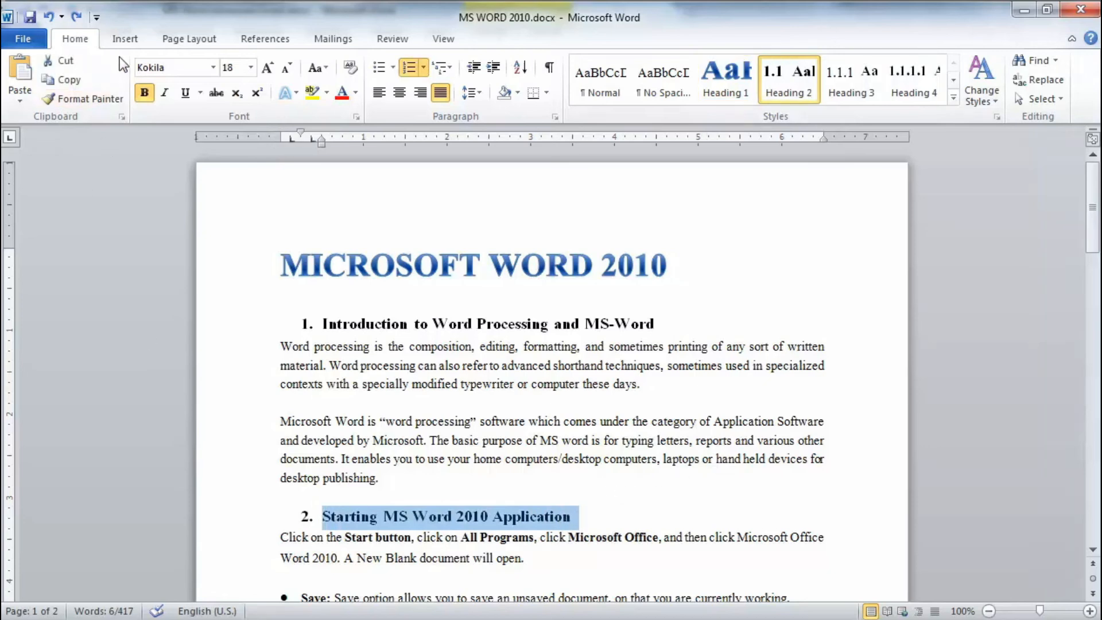
{"action": "left_click", "coordinate": [122, 40]}
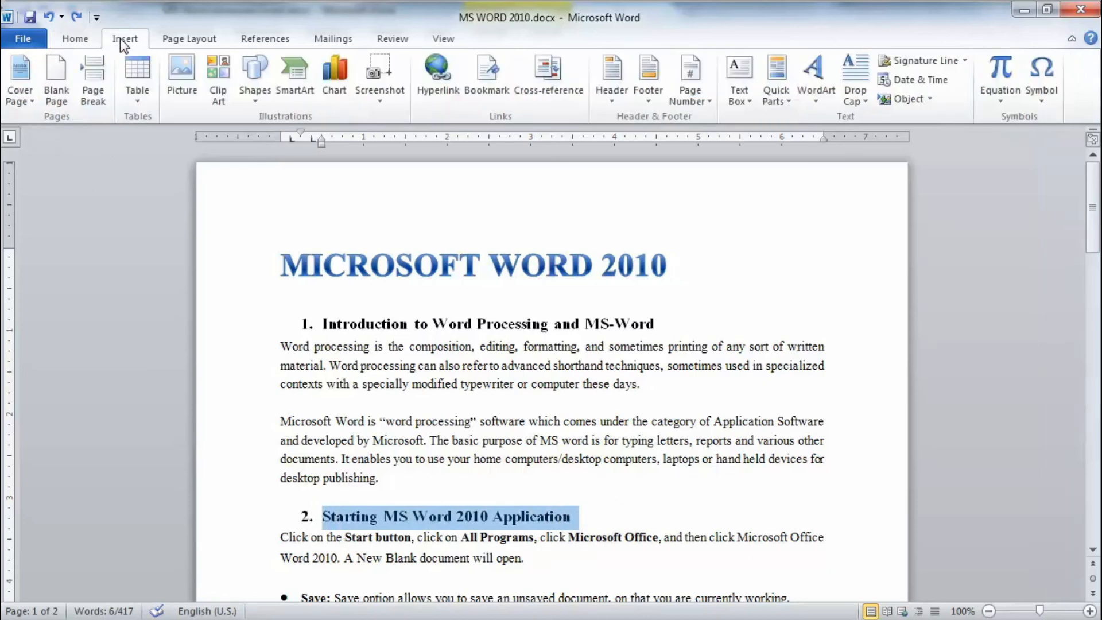
{"action": "left_click", "coordinate": [434, 95]}
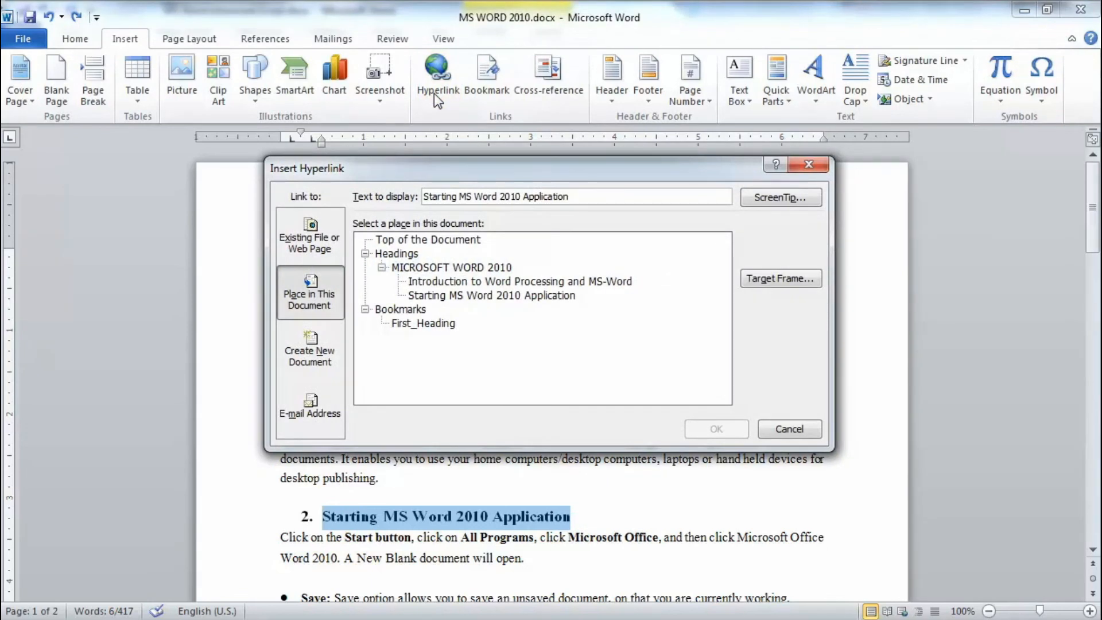
{"action": "left_click", "coordinate": [410, 325]}
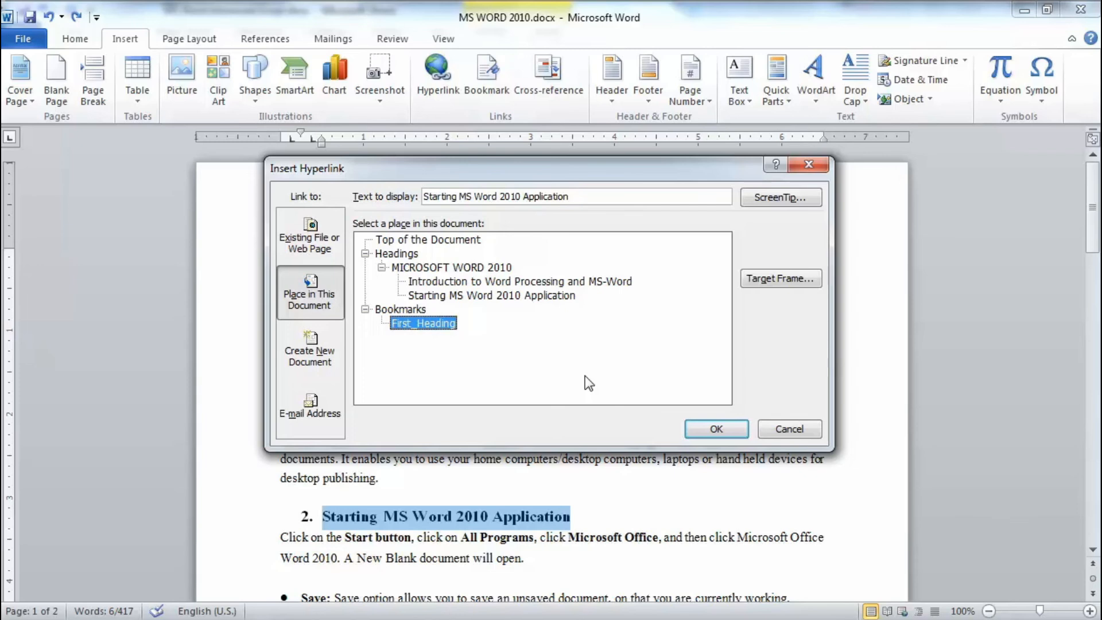
{"action": "left_click", "coordinate": [698, 433]}
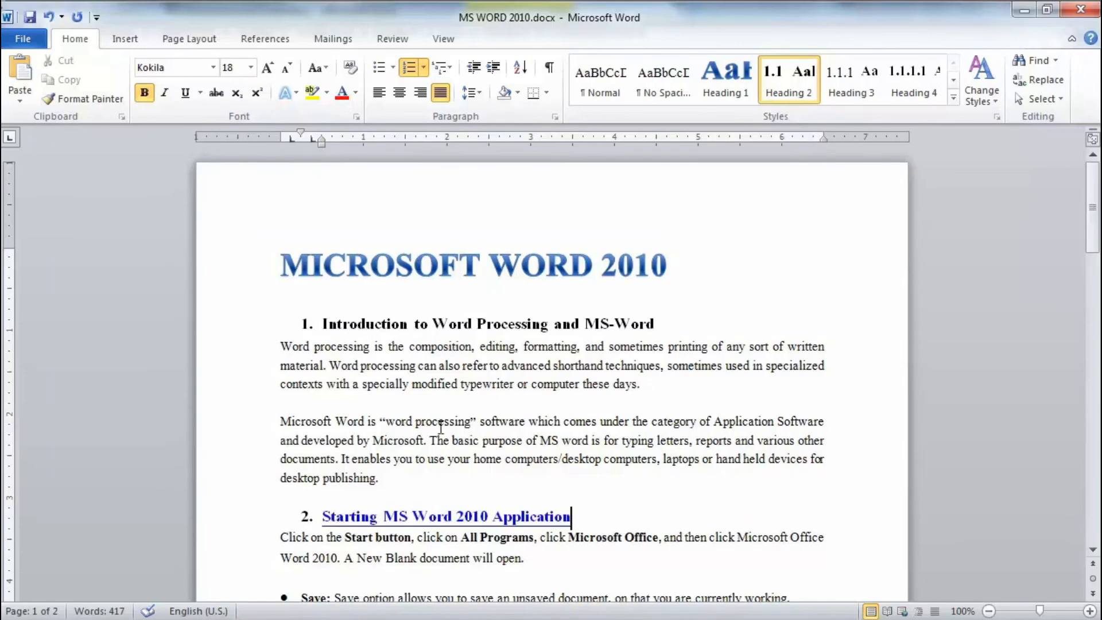
- Delete the First_Heading bookmark, keeping the bookmark list sorted by name
{"action": "left_click", "coordinate": [129, 39]}
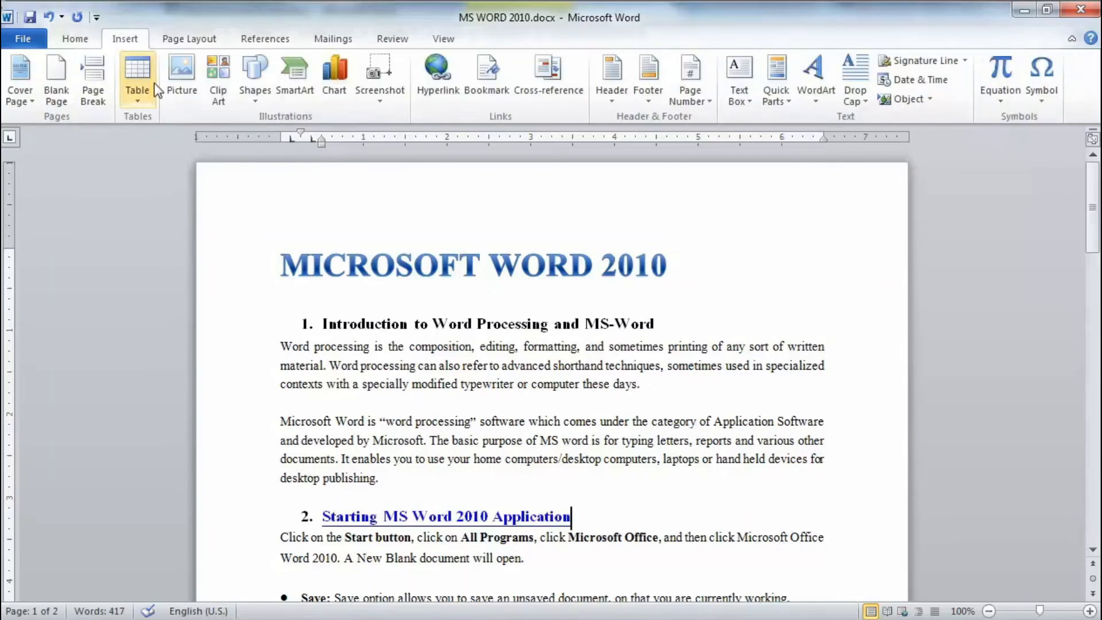
{"action": "left_click", "coordinate": [485, 88]}
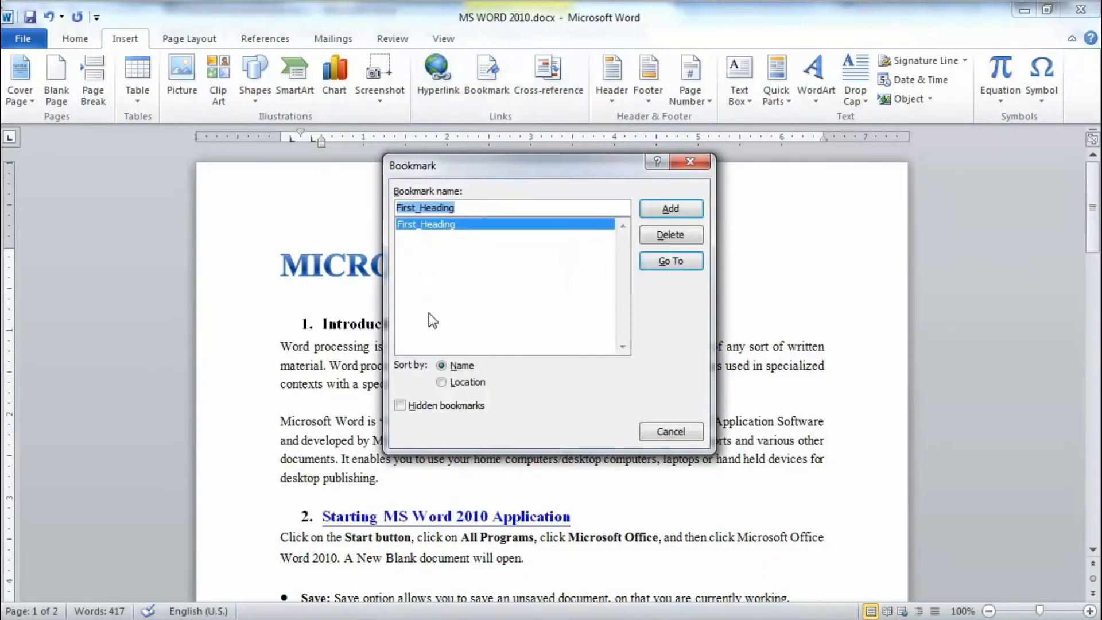
{"action": "left_click", "coordinate": [446, 382]}
{"action": "left_click", "coordinate": [444, 365]}
{"action": "left_click", "coordinate": [440, 225]}
{"action": "left_click", "coordinate": [670, 233]}
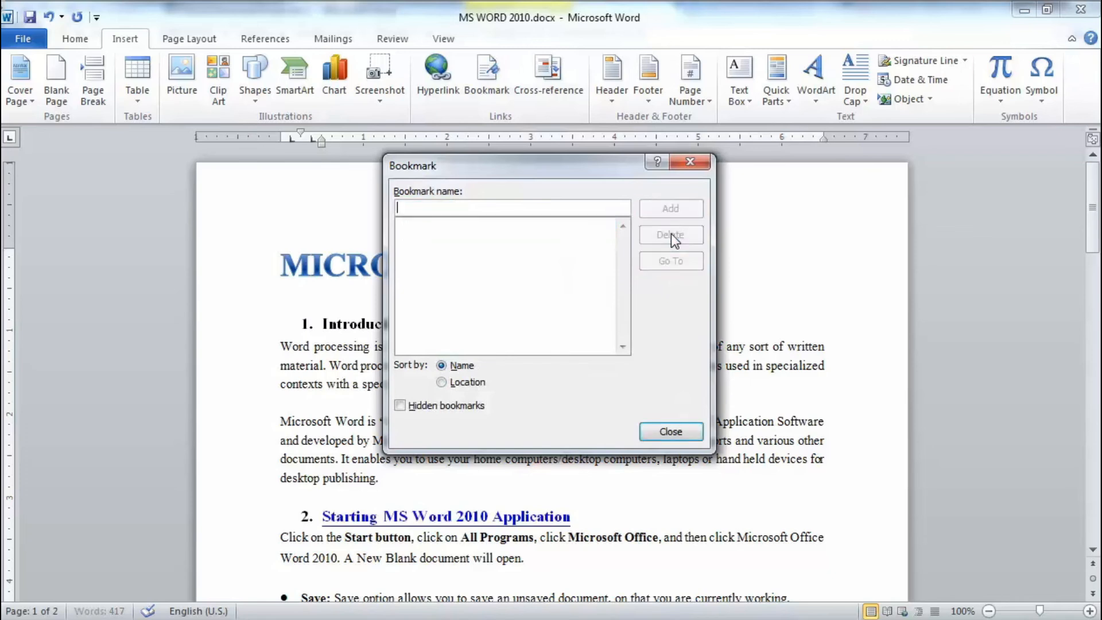
{"action": "left_click", "coordinate": [666, 433]}
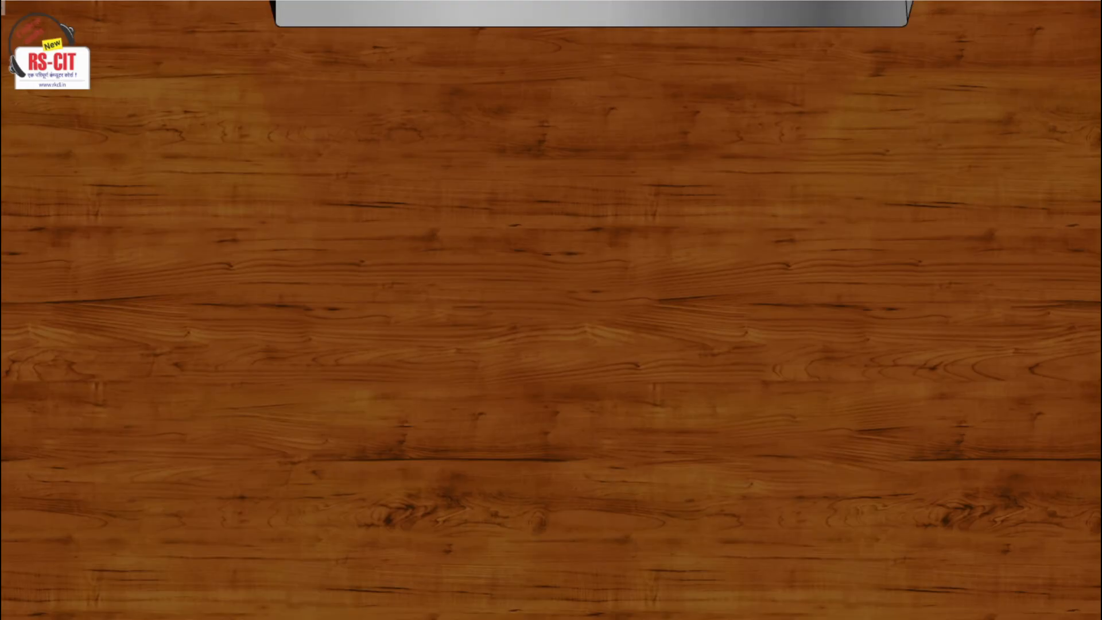